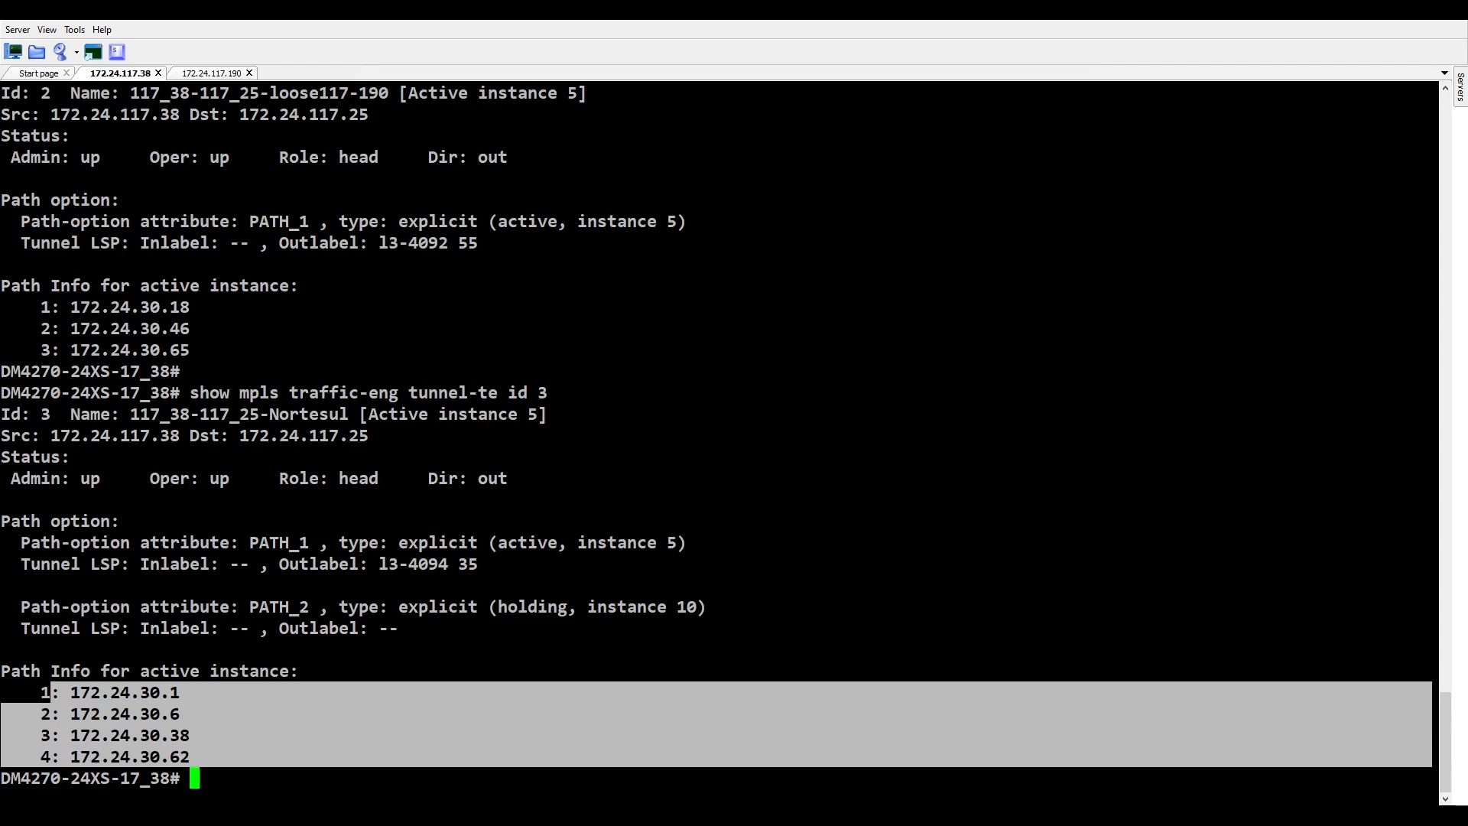
# Switch to the IxN2X Packets and Protocols session and start traffic and measurements on all ports.
pyautogui.hotkey('alt', 'Tab')
pyautogui.click(717, 724)
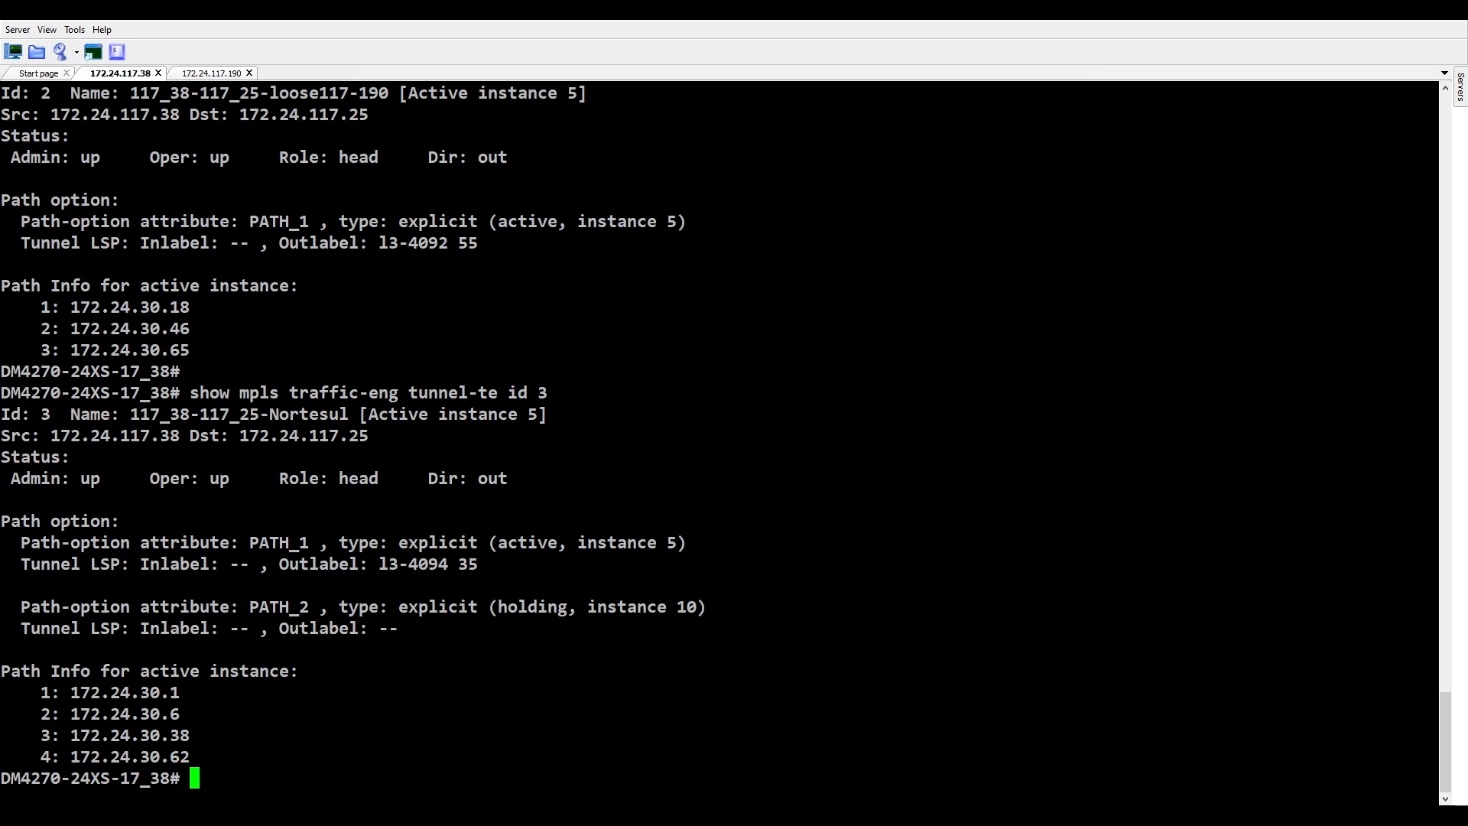
pyautogui.click(800, 801)
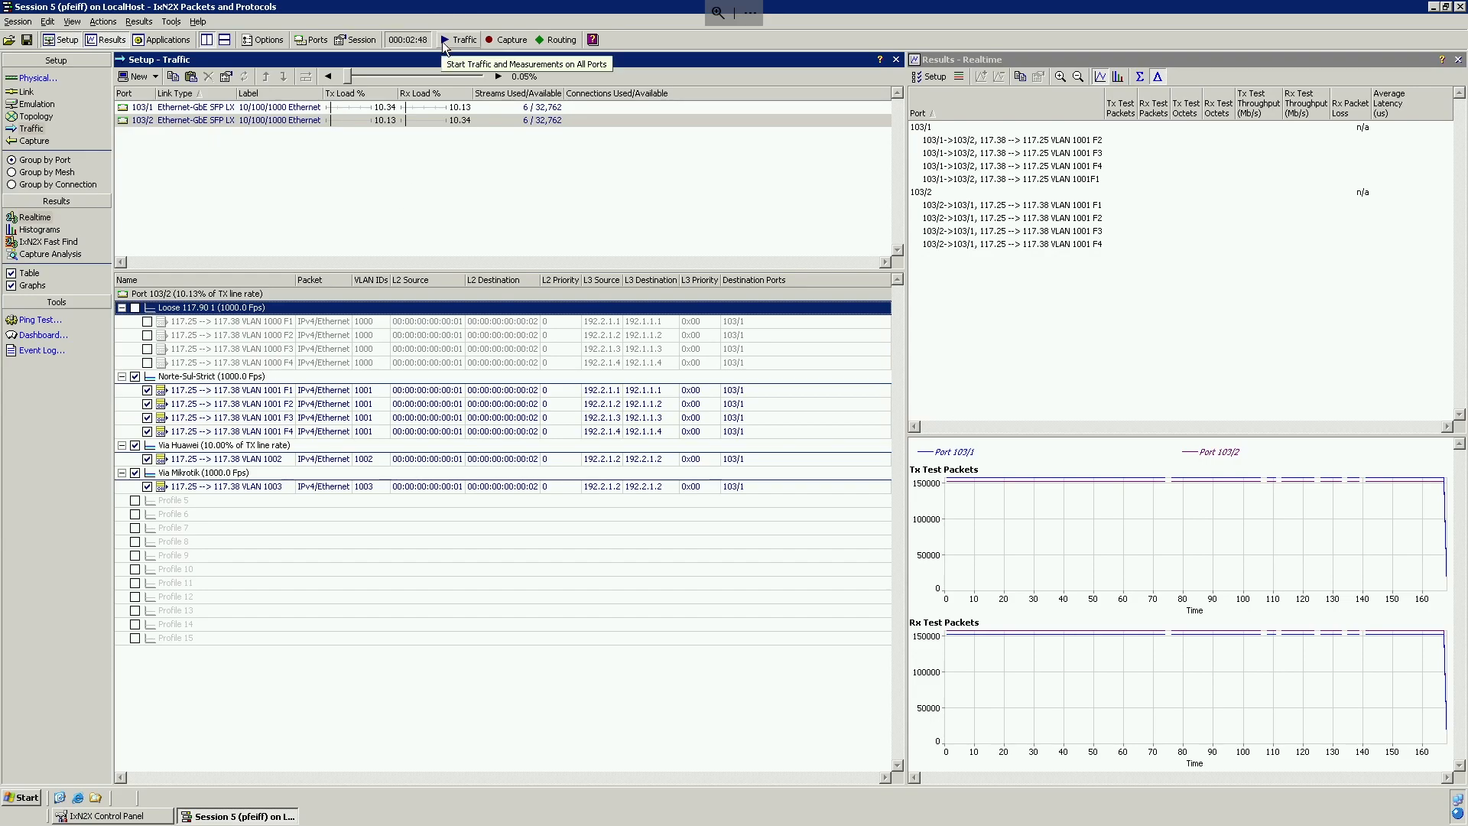
pyautogui.click(443, 41)
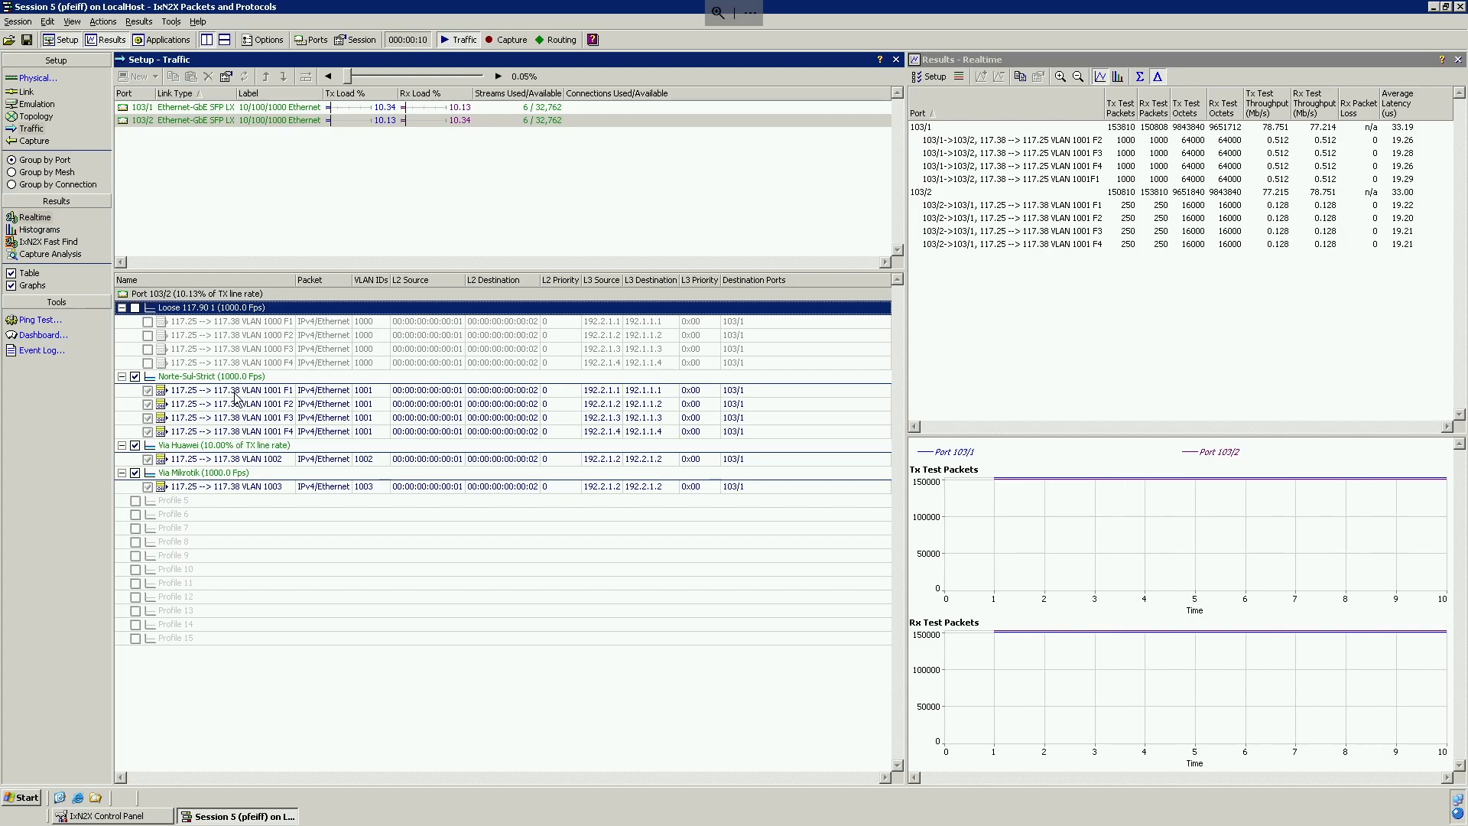
# Show the traffic streams of port 103/1 and switch the realtime results to cumulative values.
pyautogui.click(163, 109)
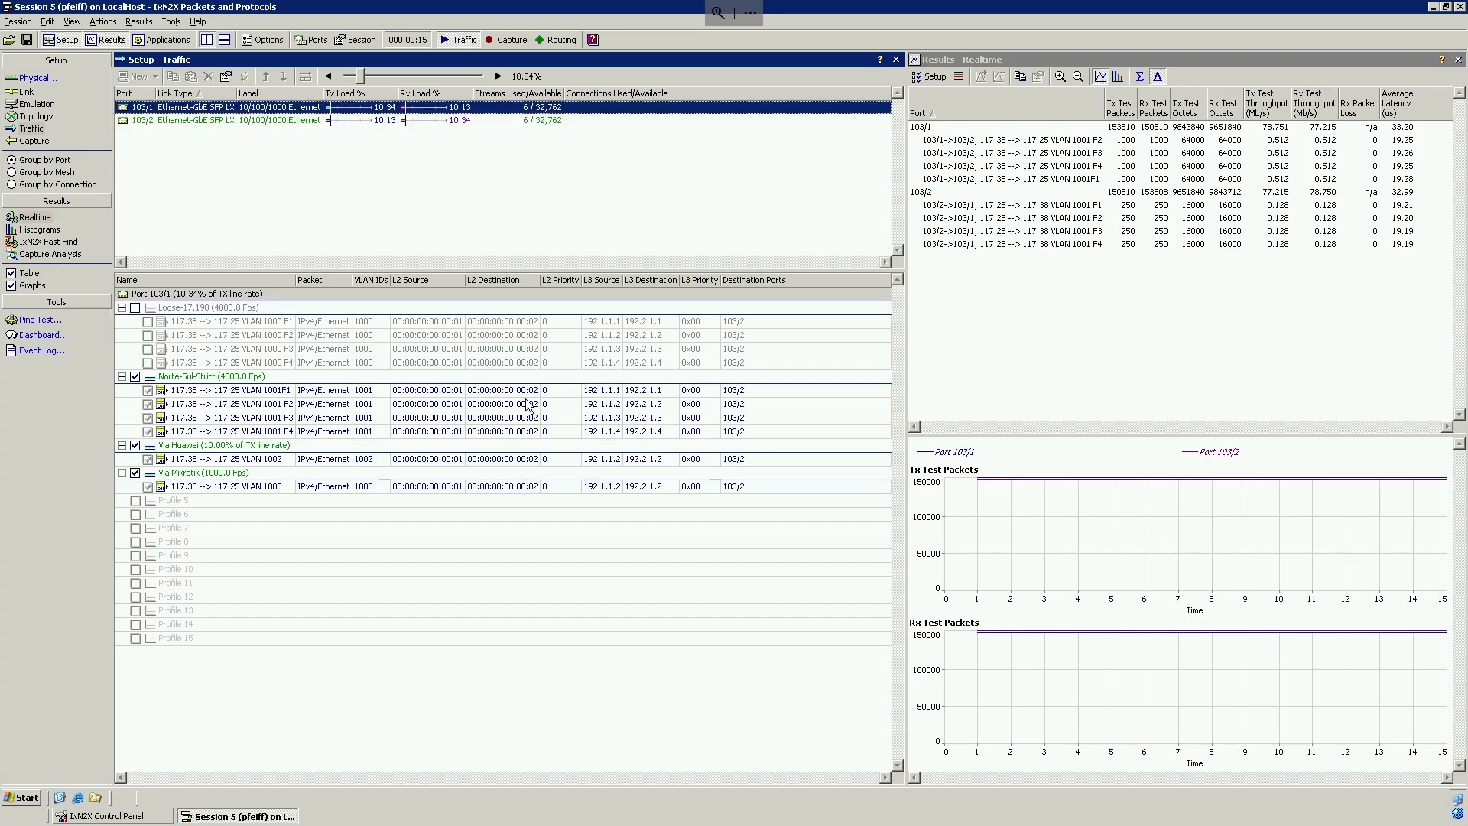
pyautogui.click(1340, 142)
pyautogui.click(1341, 218)
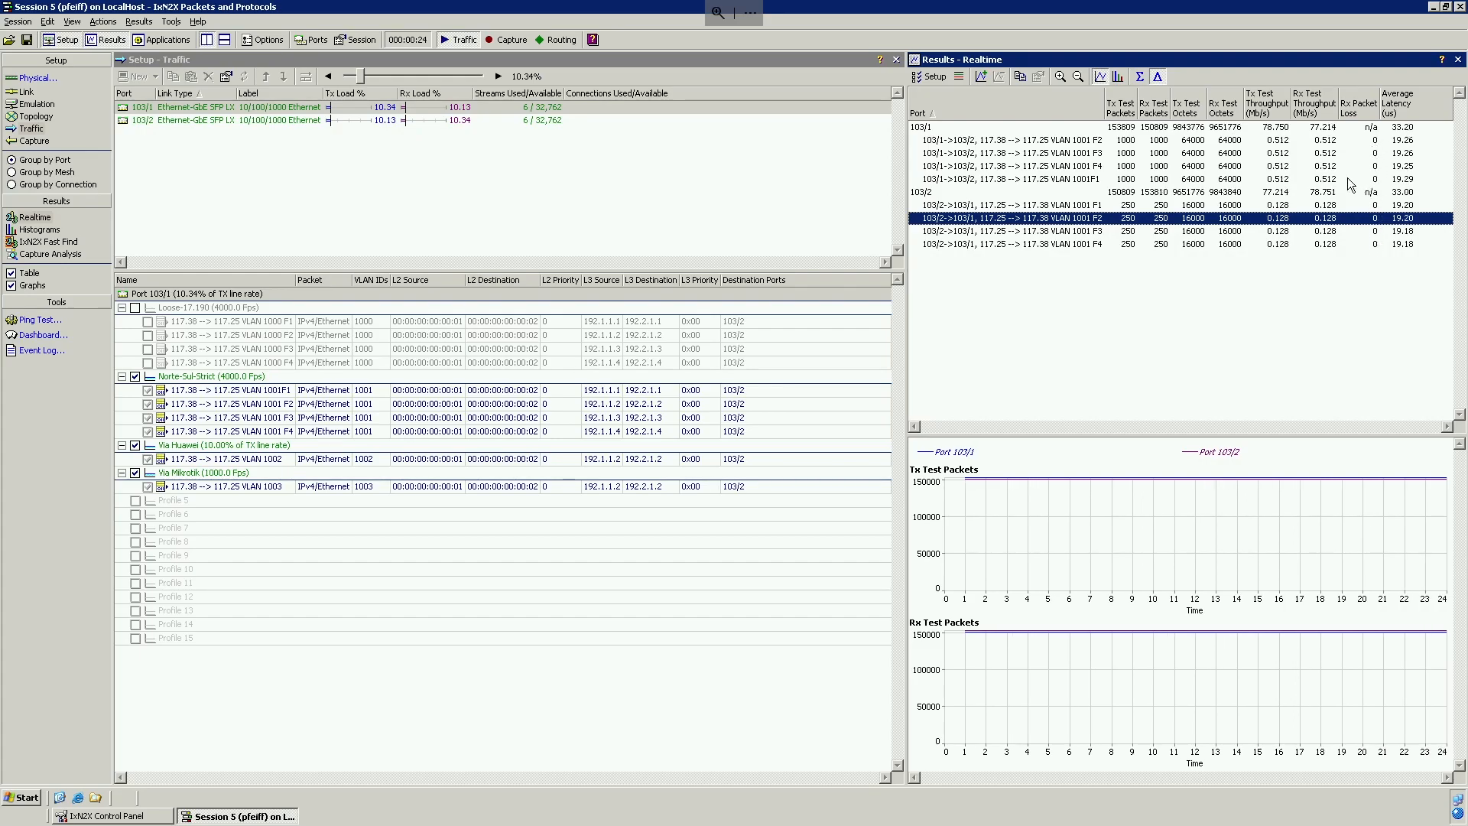
pyautogui.click(1141, 77)
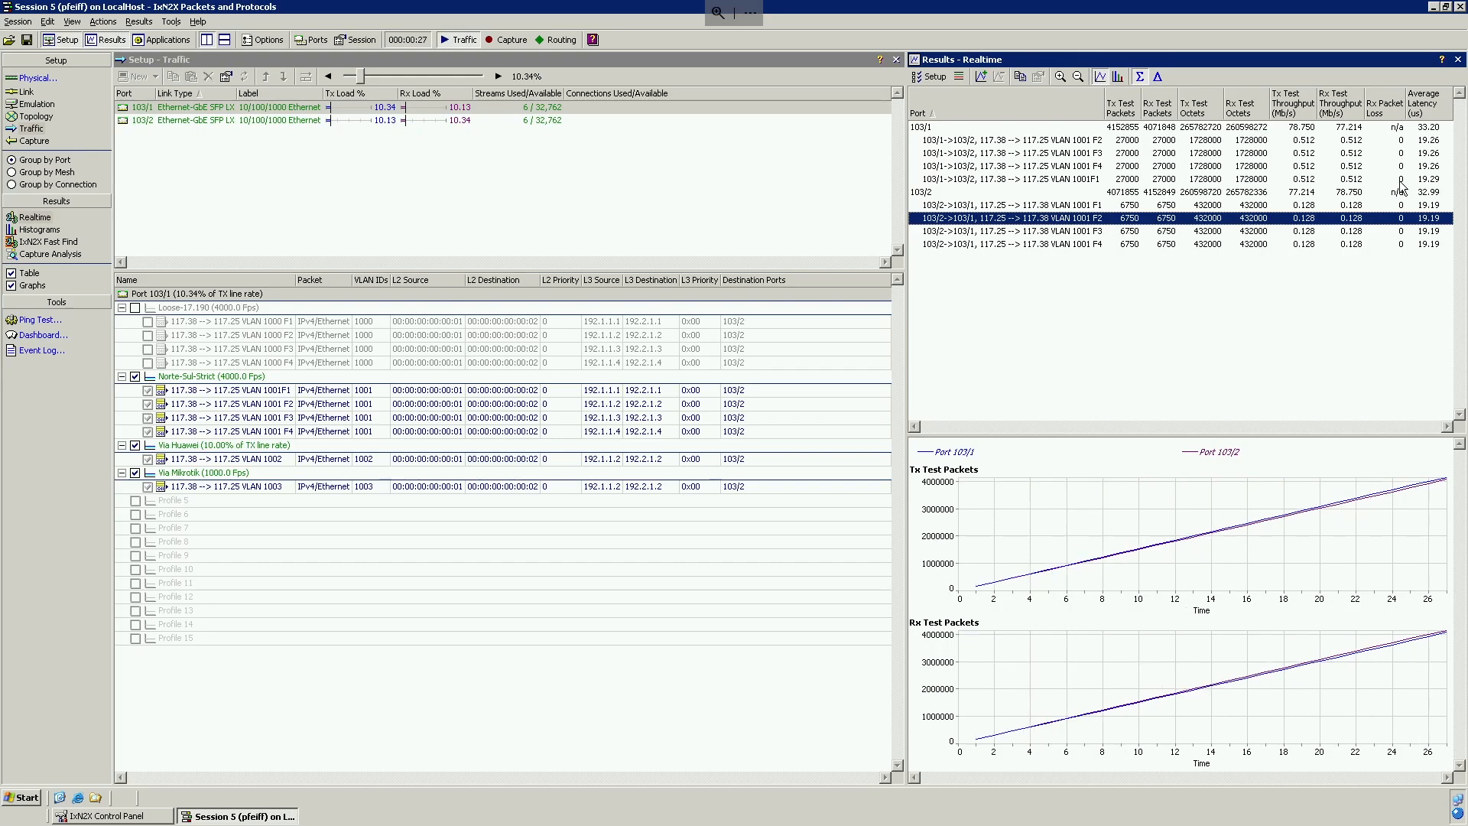
# Examine the VLAN 1001 streams F1, F2 and F4 in the Norte-Sul-Strict profile of port 103/1.
pyautogui.click(249, 391)
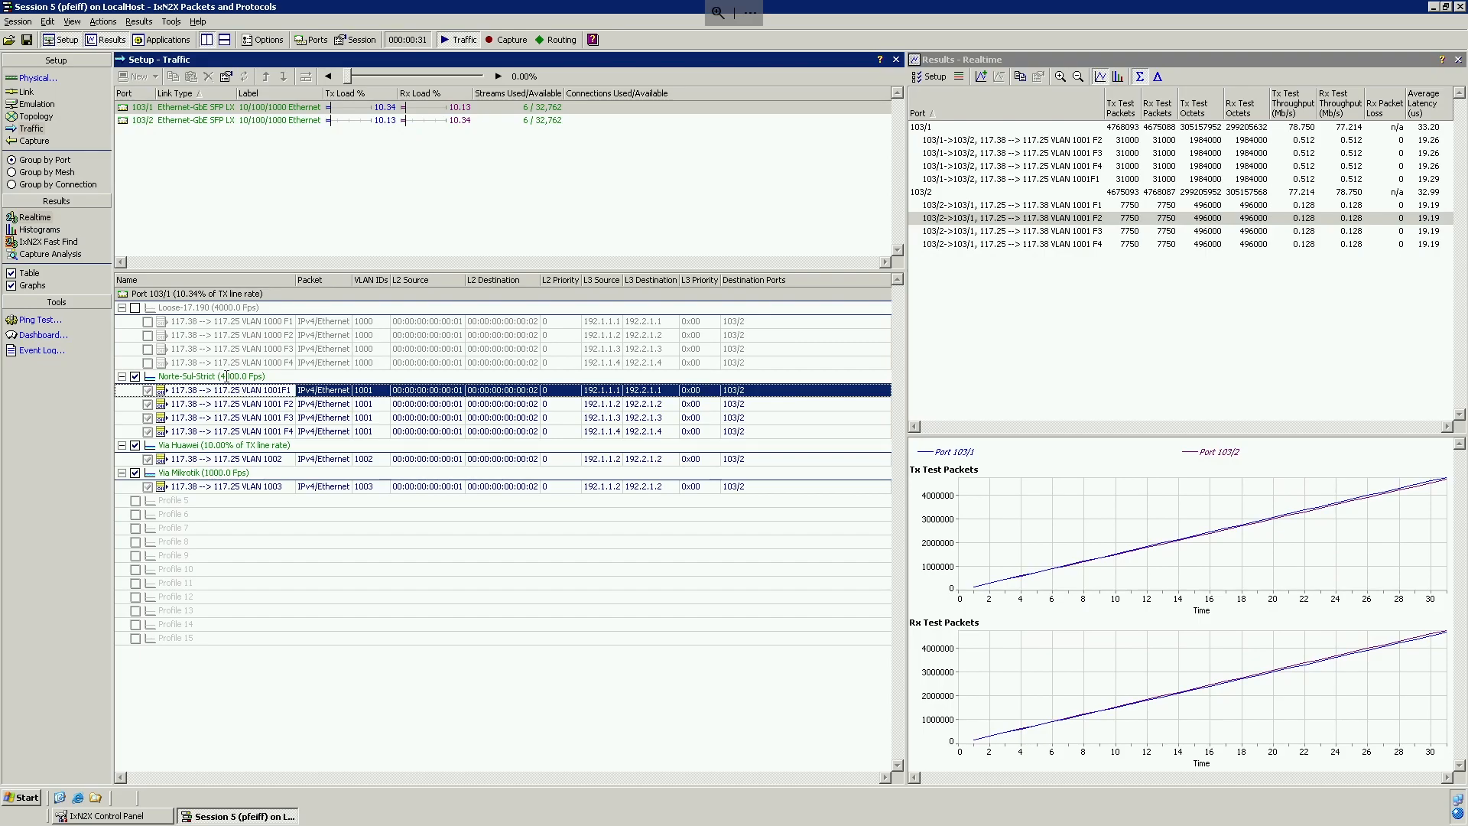
pyautogui.click(220, 405)
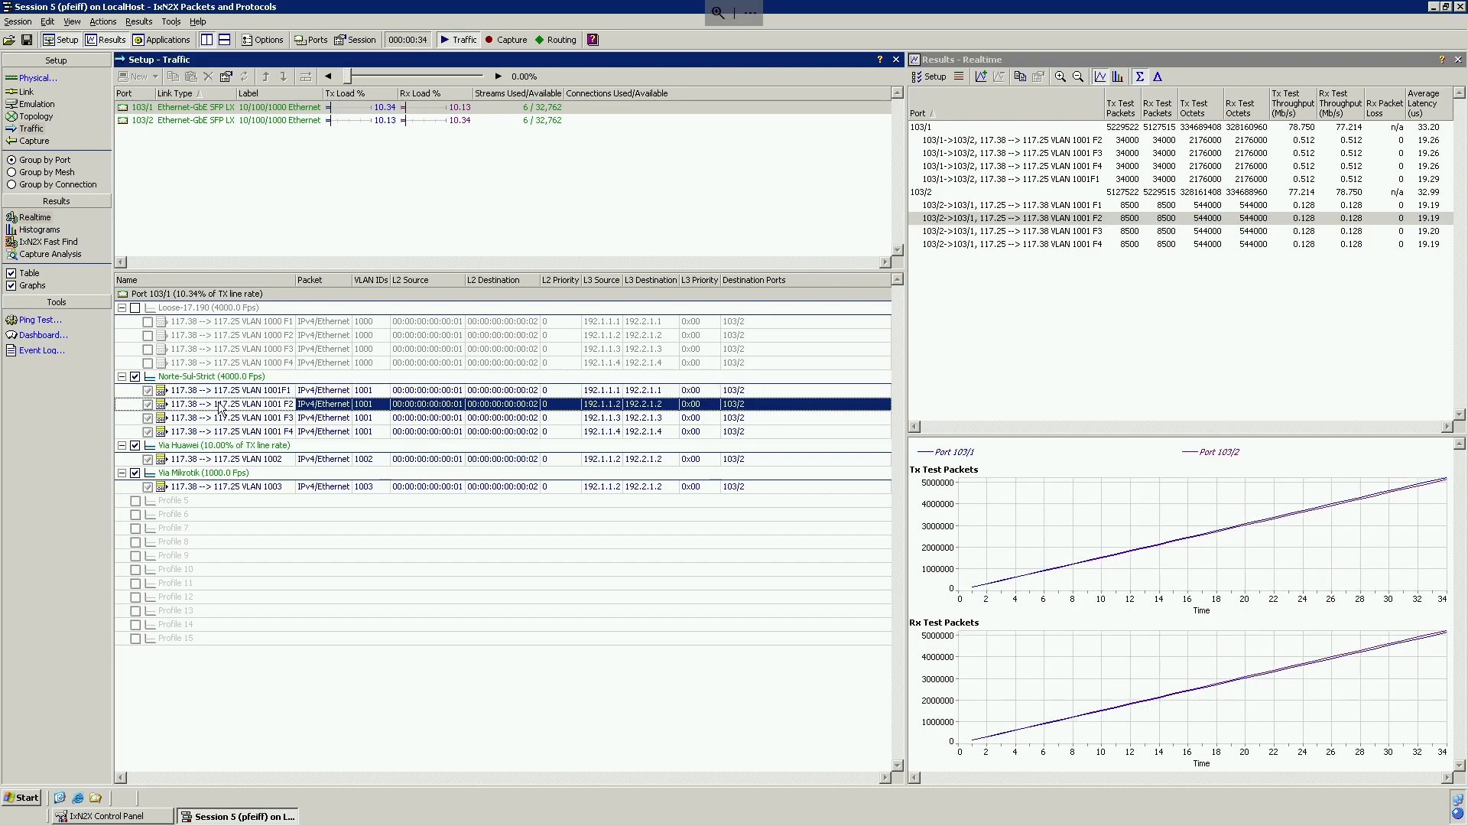
pyautogui.click(216, 433)
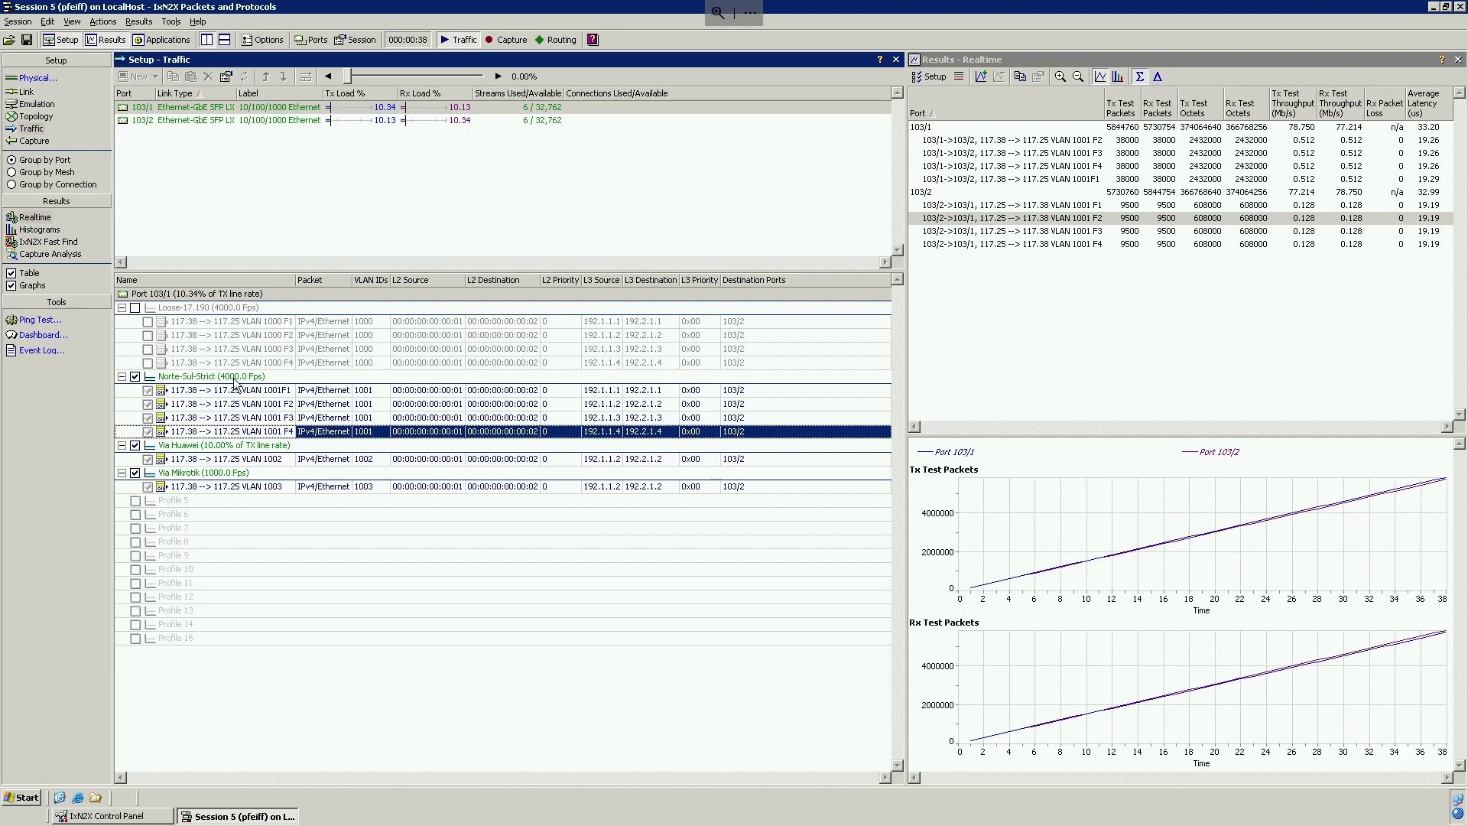
pyautogui.click(194, 390)
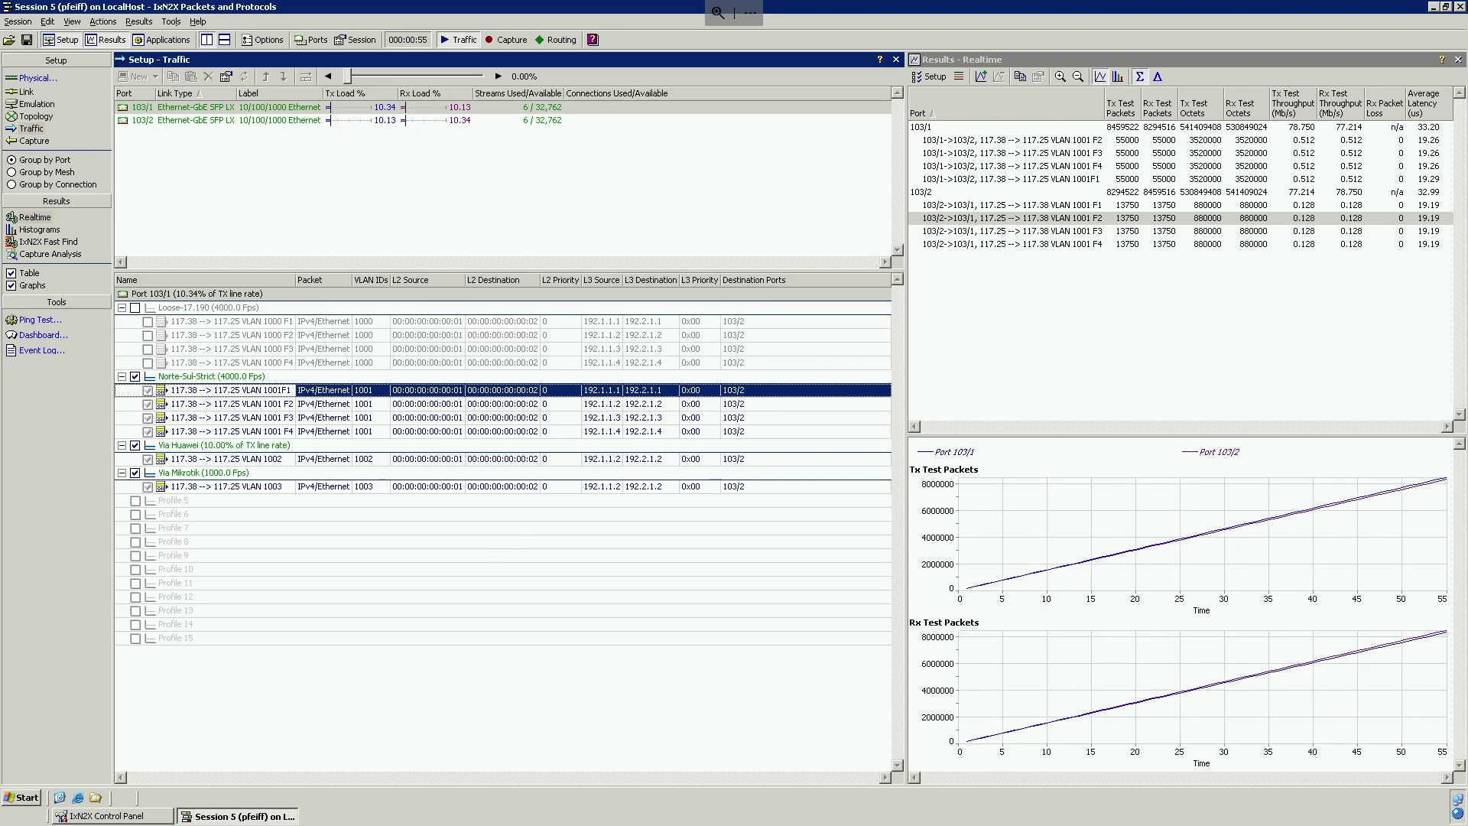
# Switch to the MTPuTTY session 172.24.117.38 and enter configuration mode for interface hundred-gigabit-ethernet 1/1/2.
pyautogui.hotkey('alt', 'Tab')
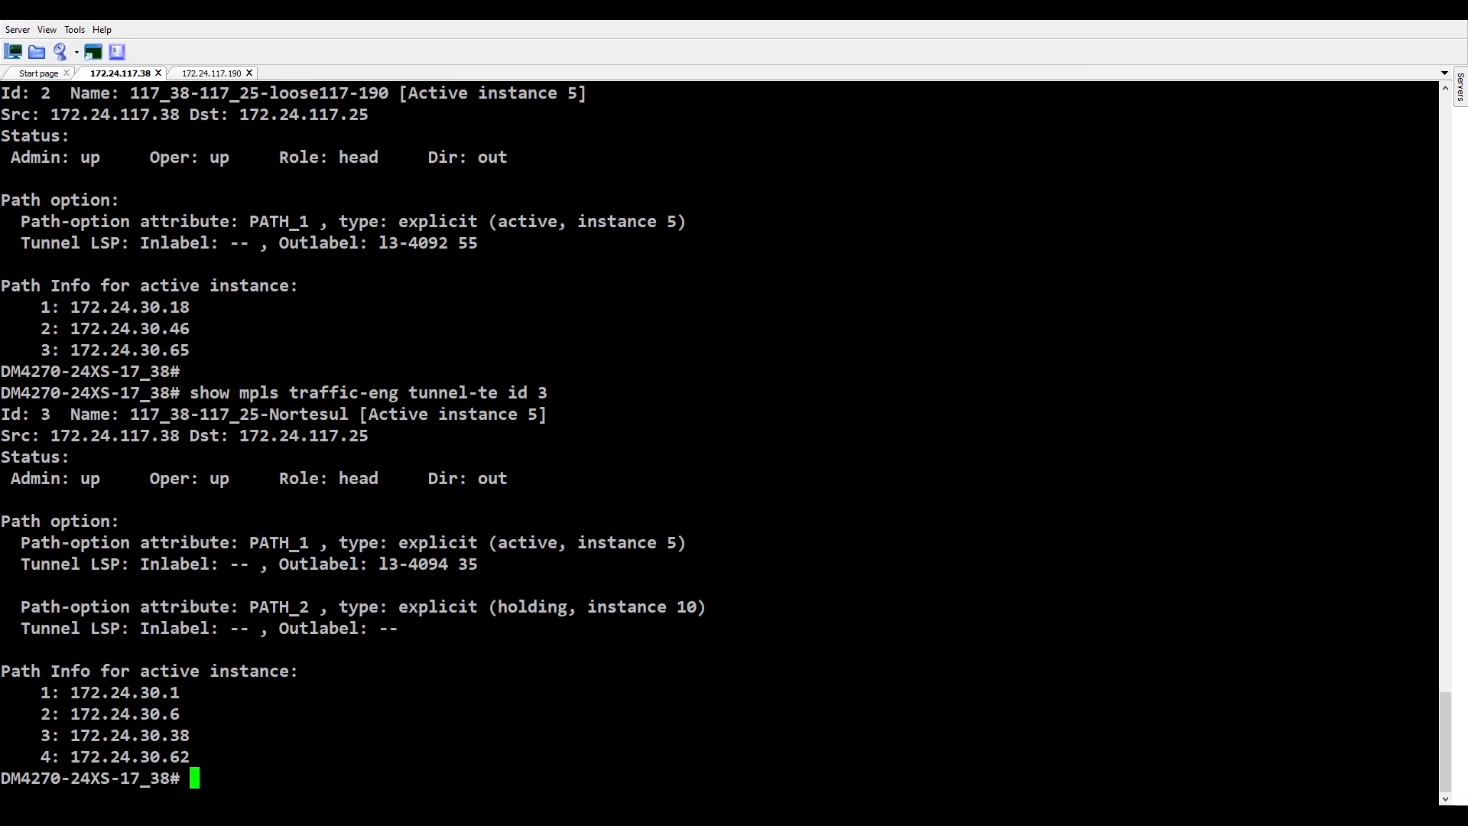
pyautogui.write('conf')
pyautogui.press('Return')
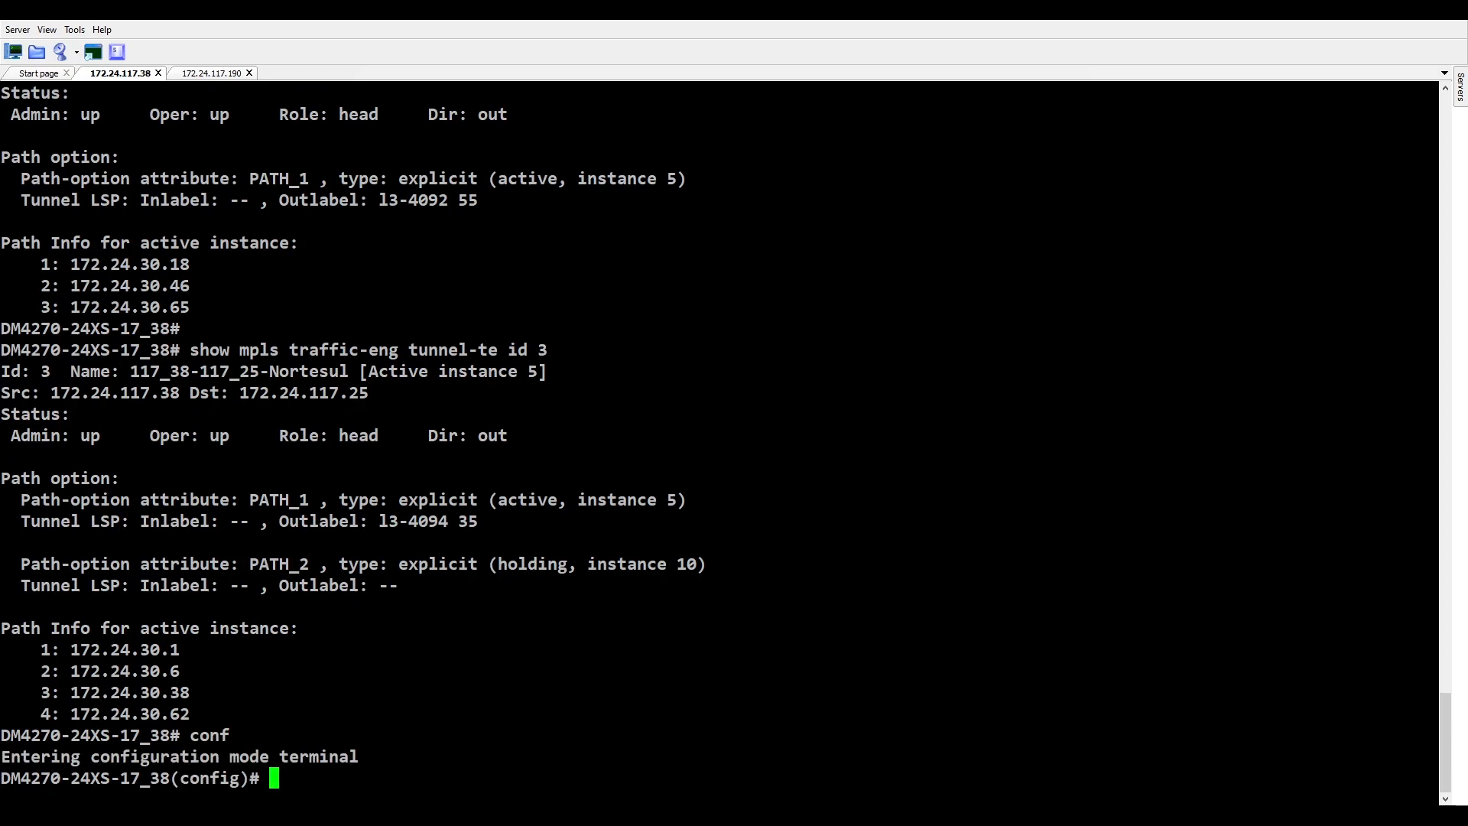
pyautogui.write('interface ')
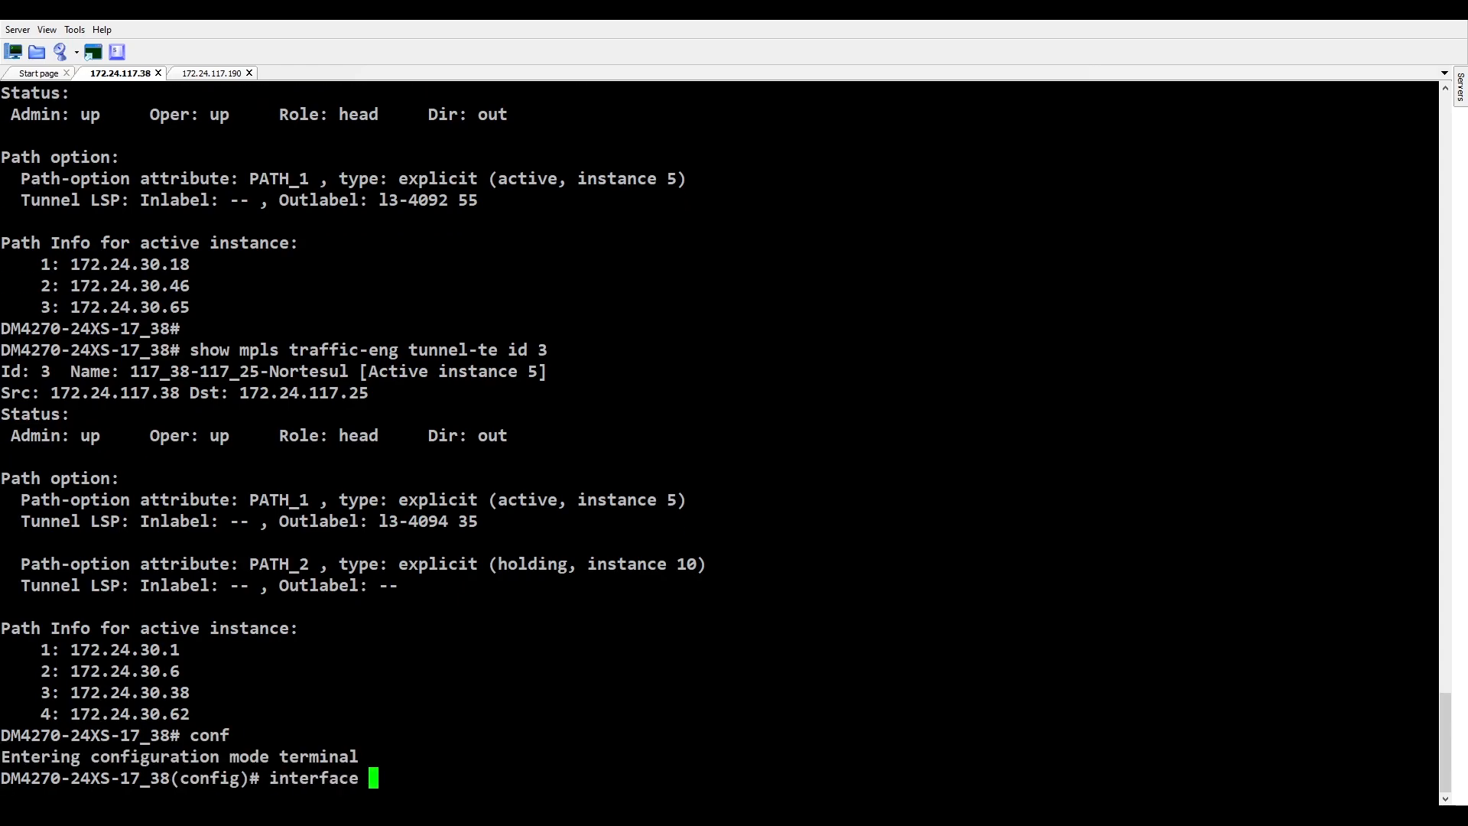
pyautogui.write('hu')
pyautogui.press('Tab')
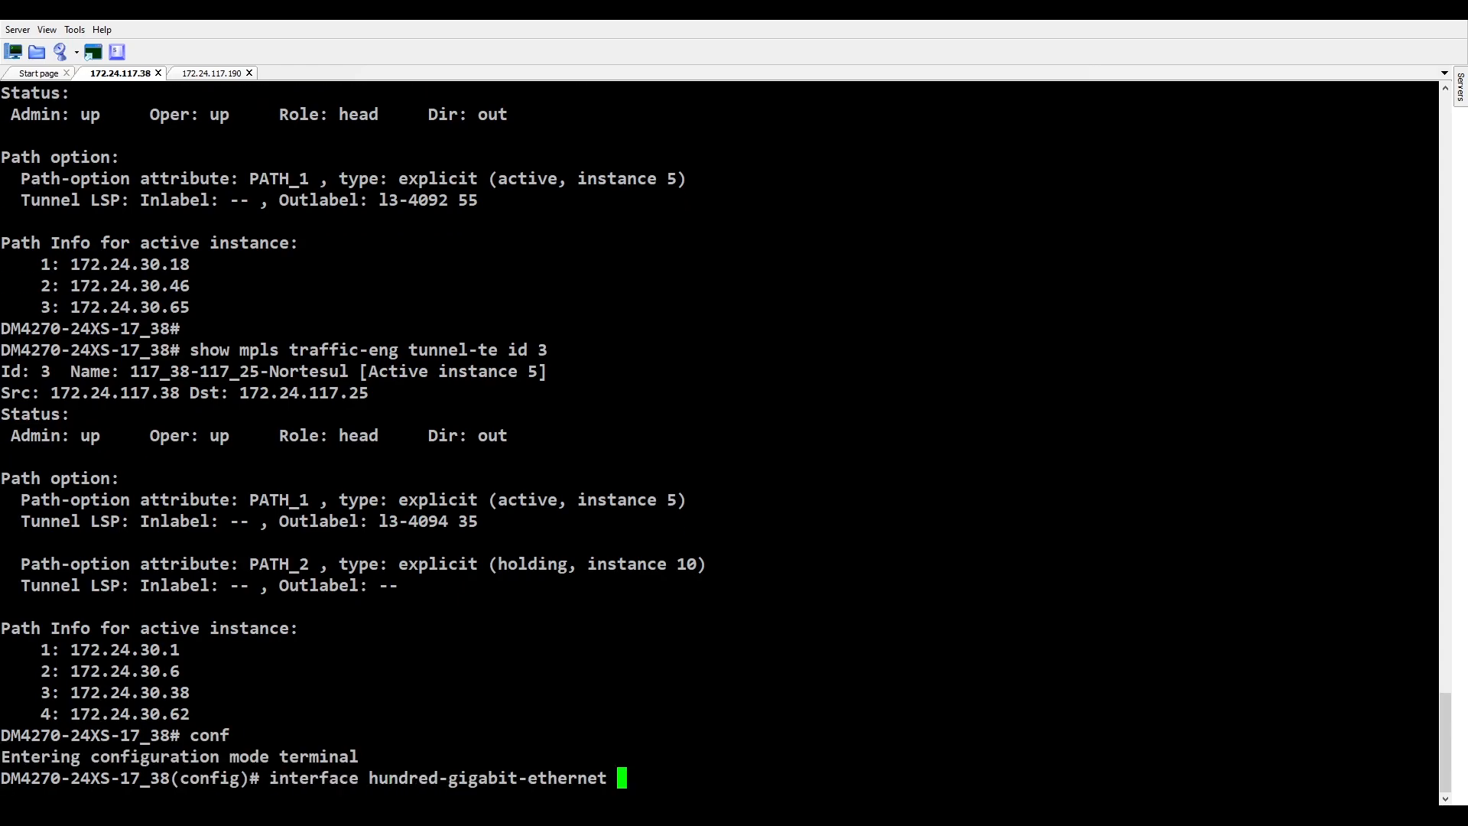
pyautogui.write('1/1/2')
pyautogui.press('Return')
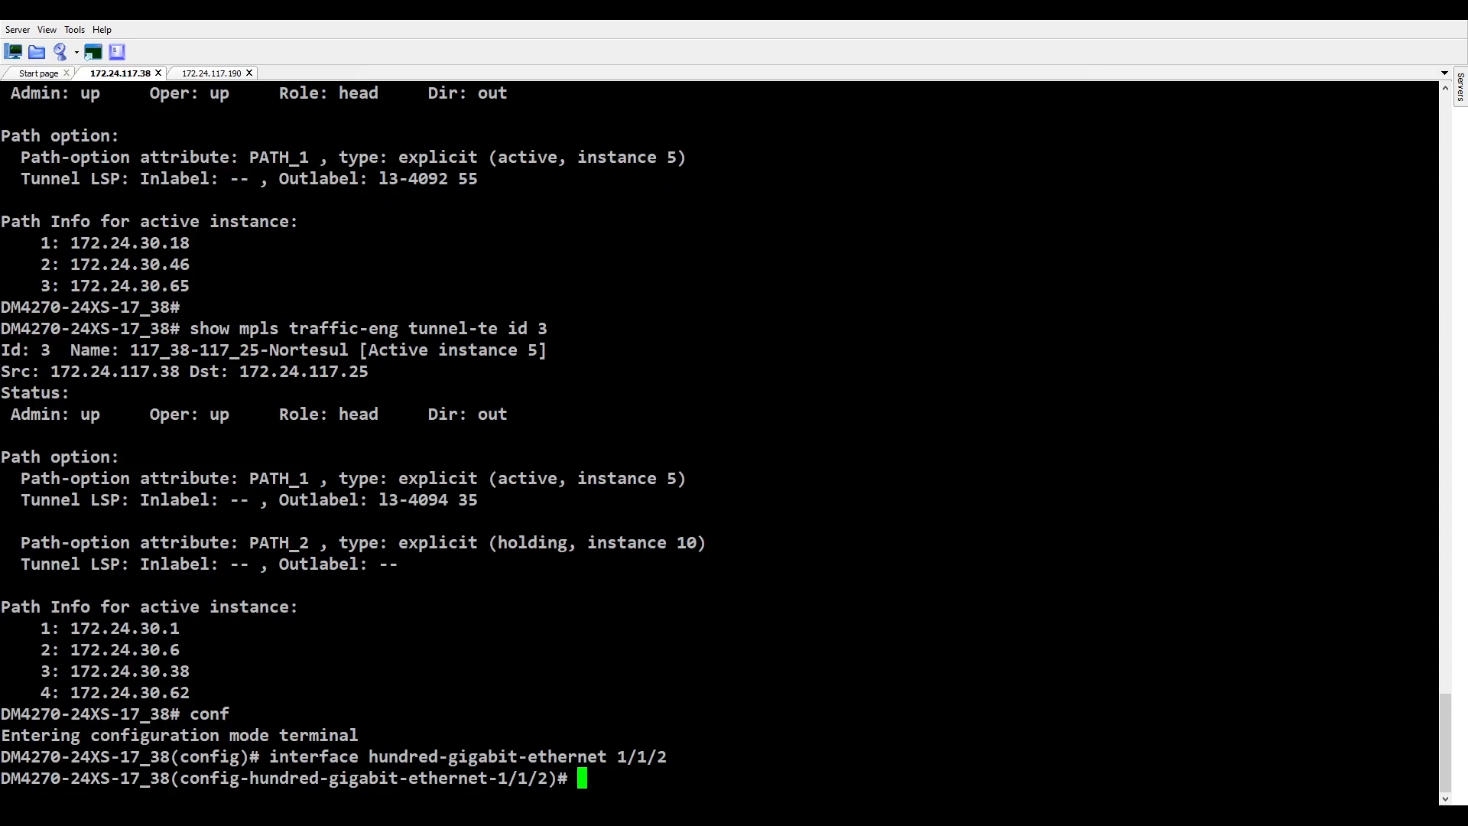
# Shut down interface hundred-gigabit-ethernet 1/1/2, committing the change before leaving configuration mode.
pyautogui.write('shutdown')
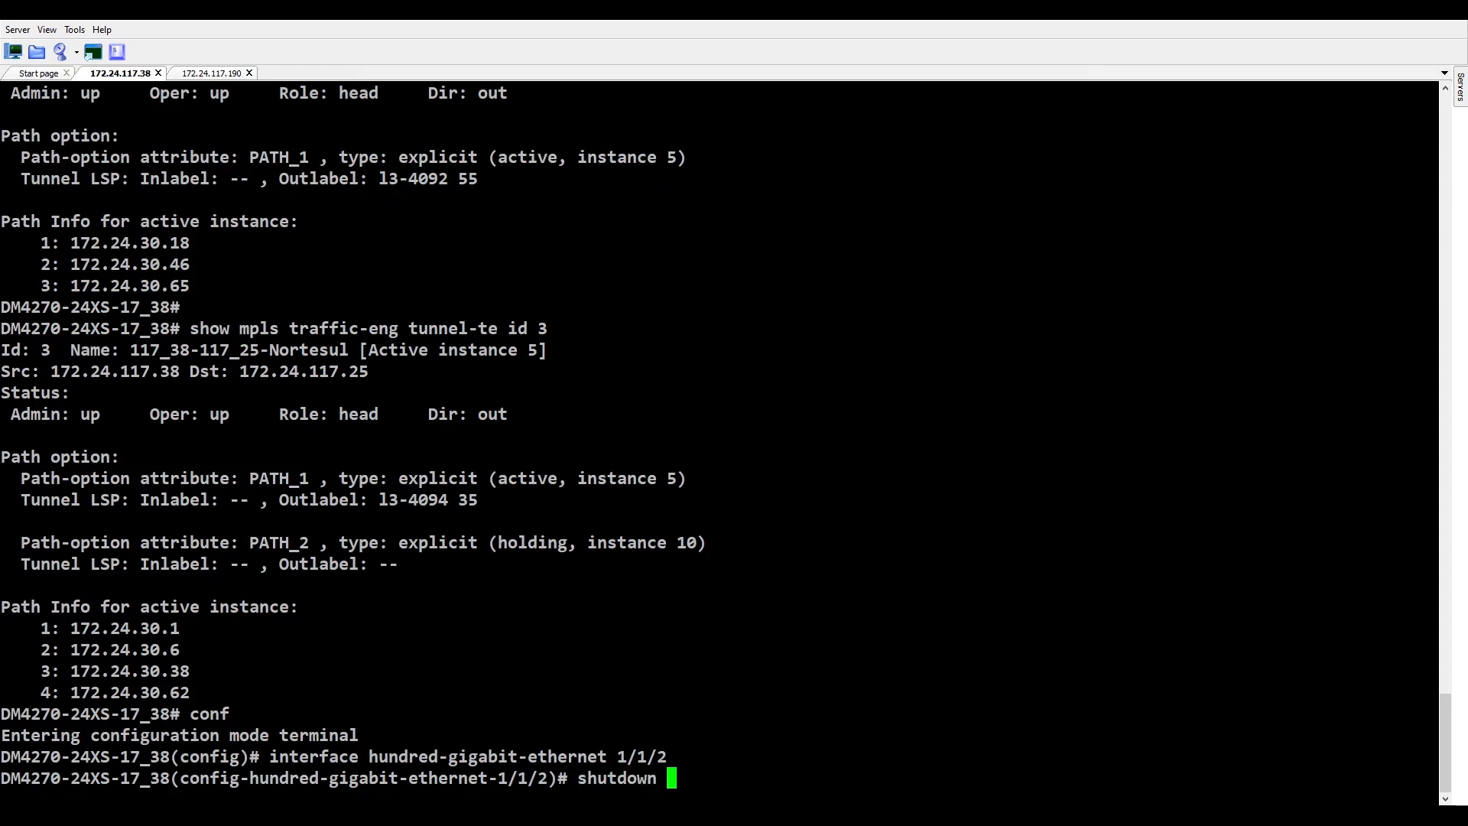
pyautogui.press('Return')
pyautogui.write('commit')
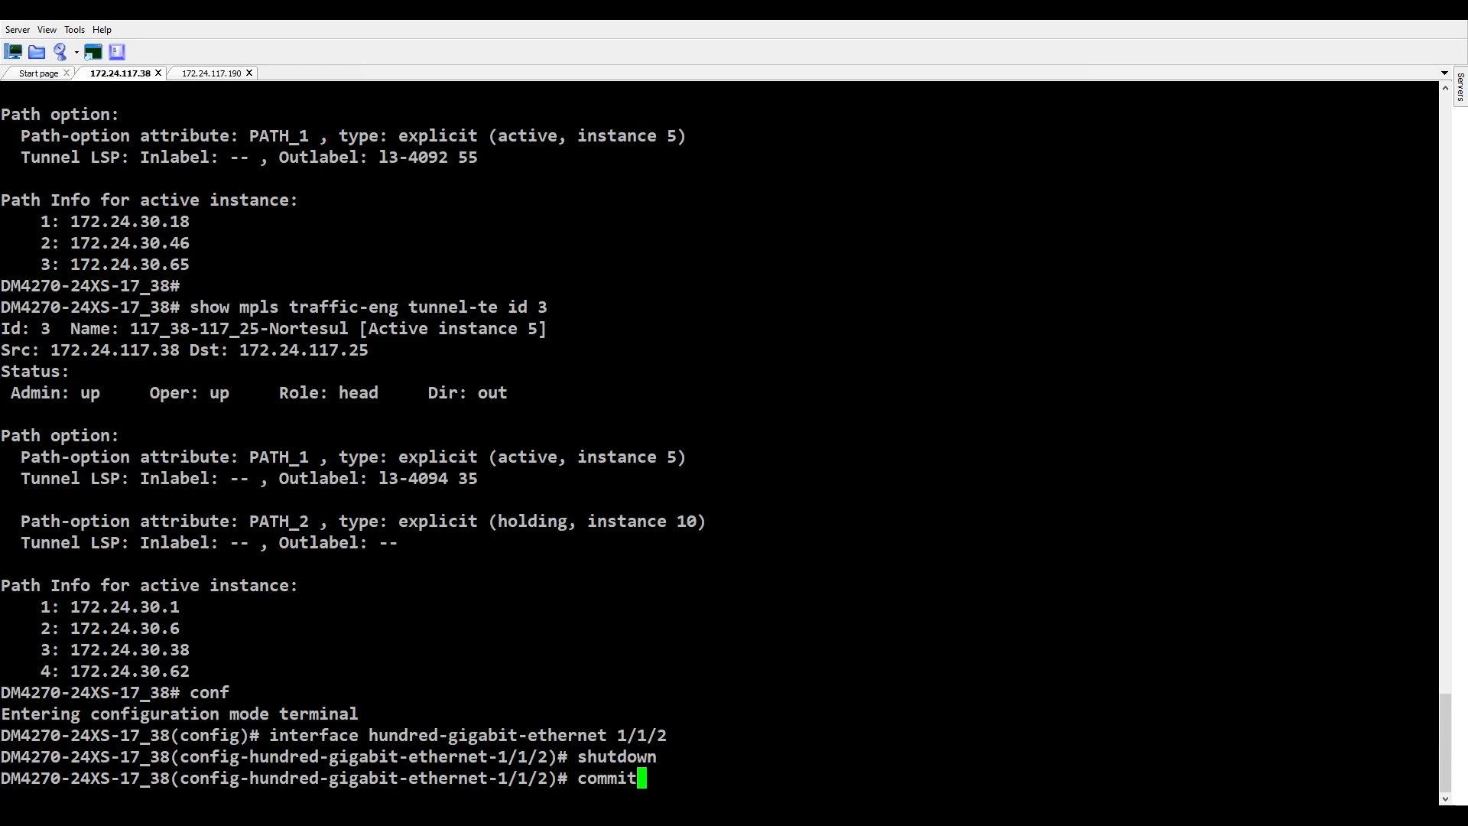
pyautogui.press('Return')
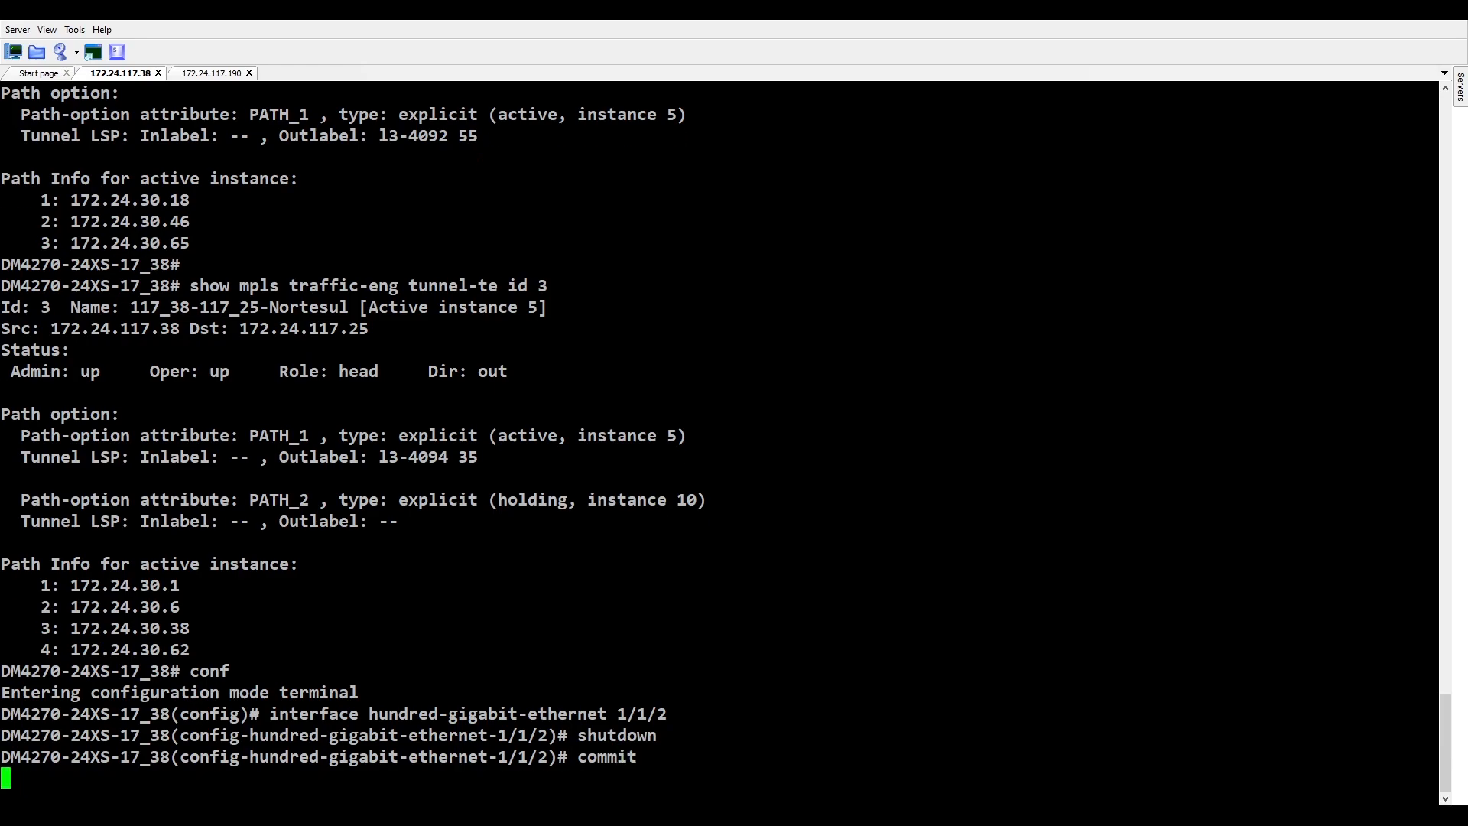
pyautogui.hotkey('ctrl', 'z')
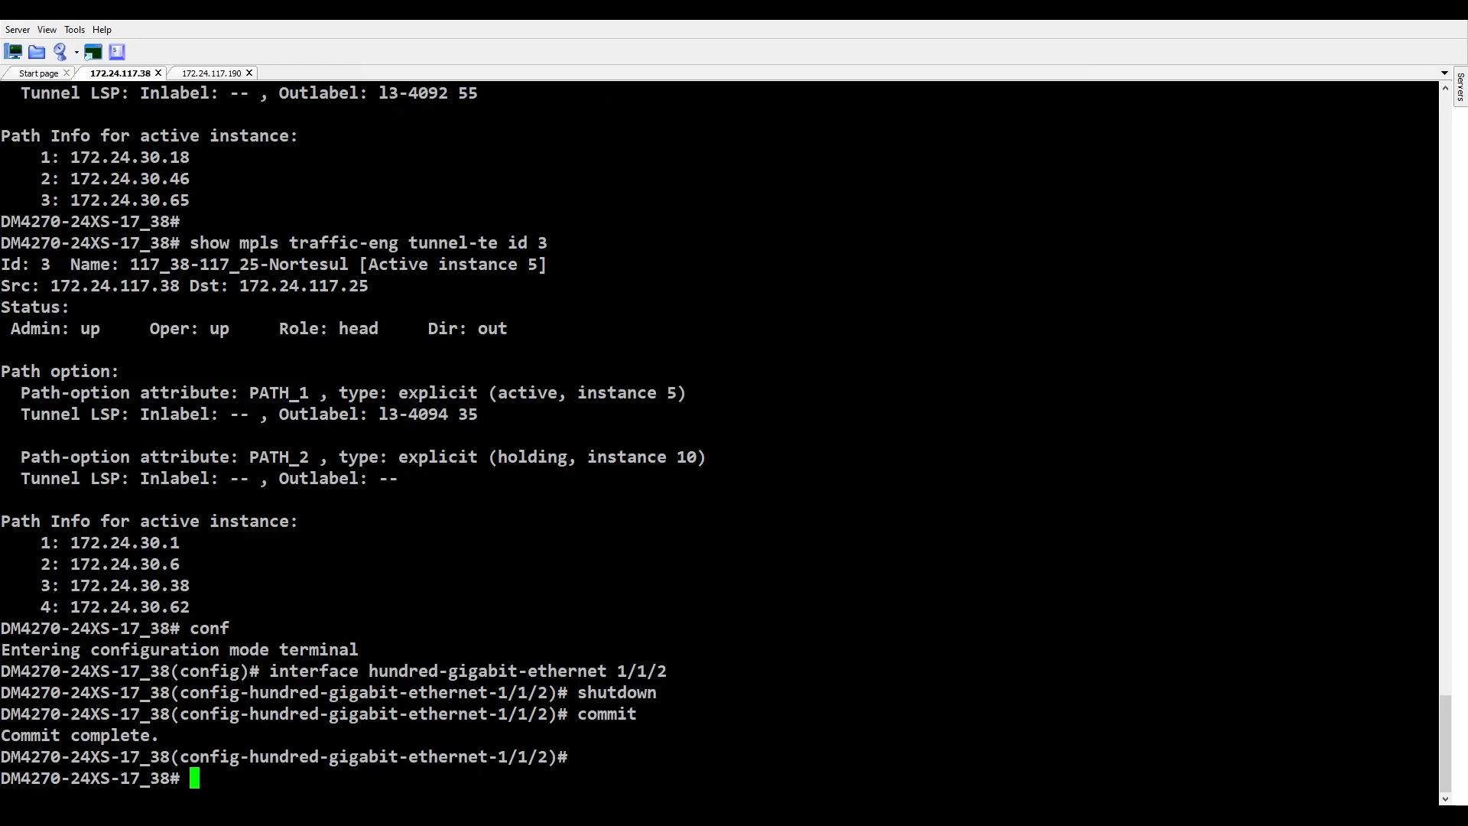
# Show the MPLS traffic-eng details of tunnel-te id 3 and highlight the hops of its active path.
pyautogui.write('show mpls')
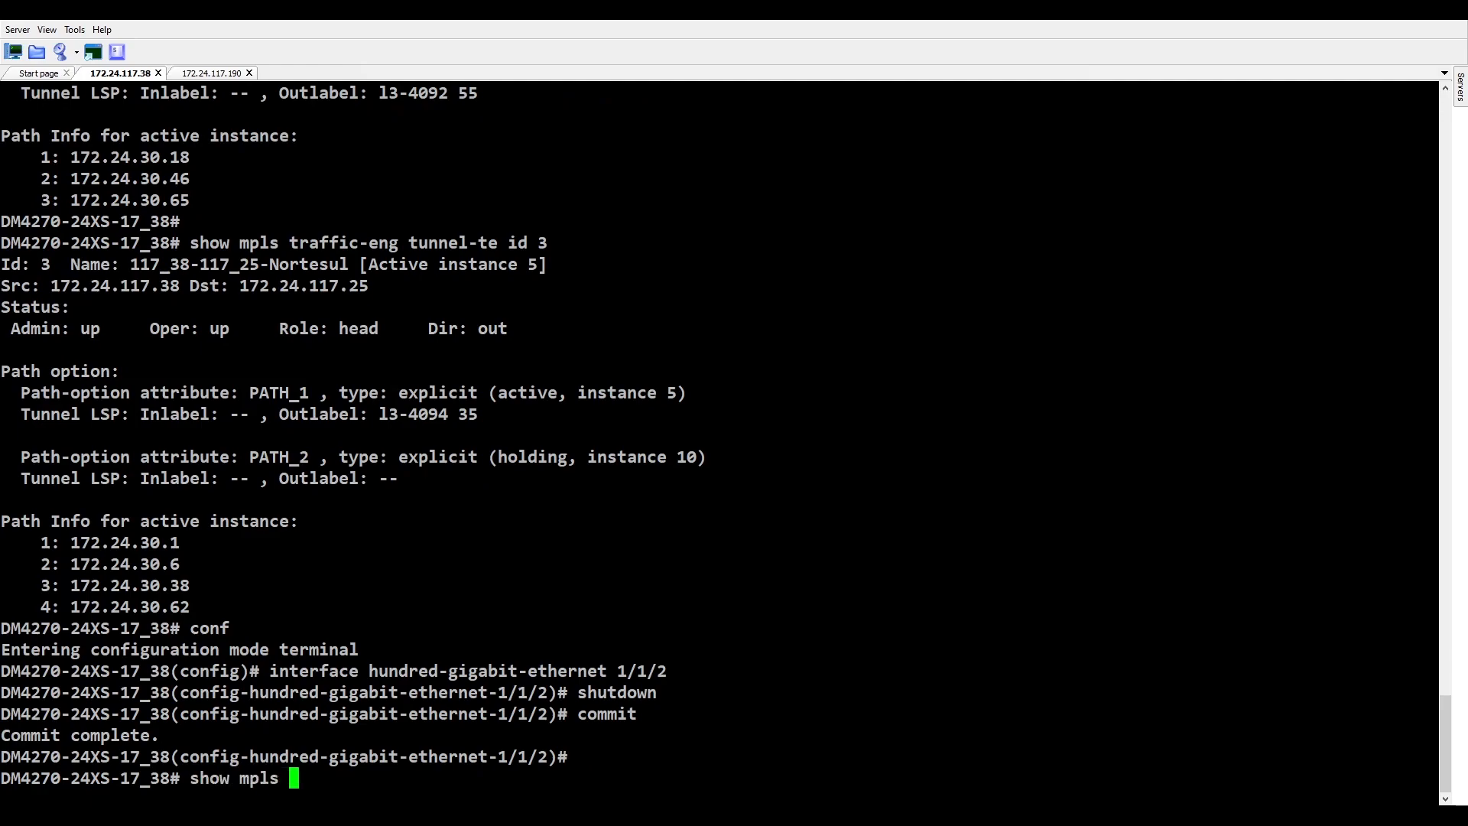
pyautogui.write(' traffic-eng tu')
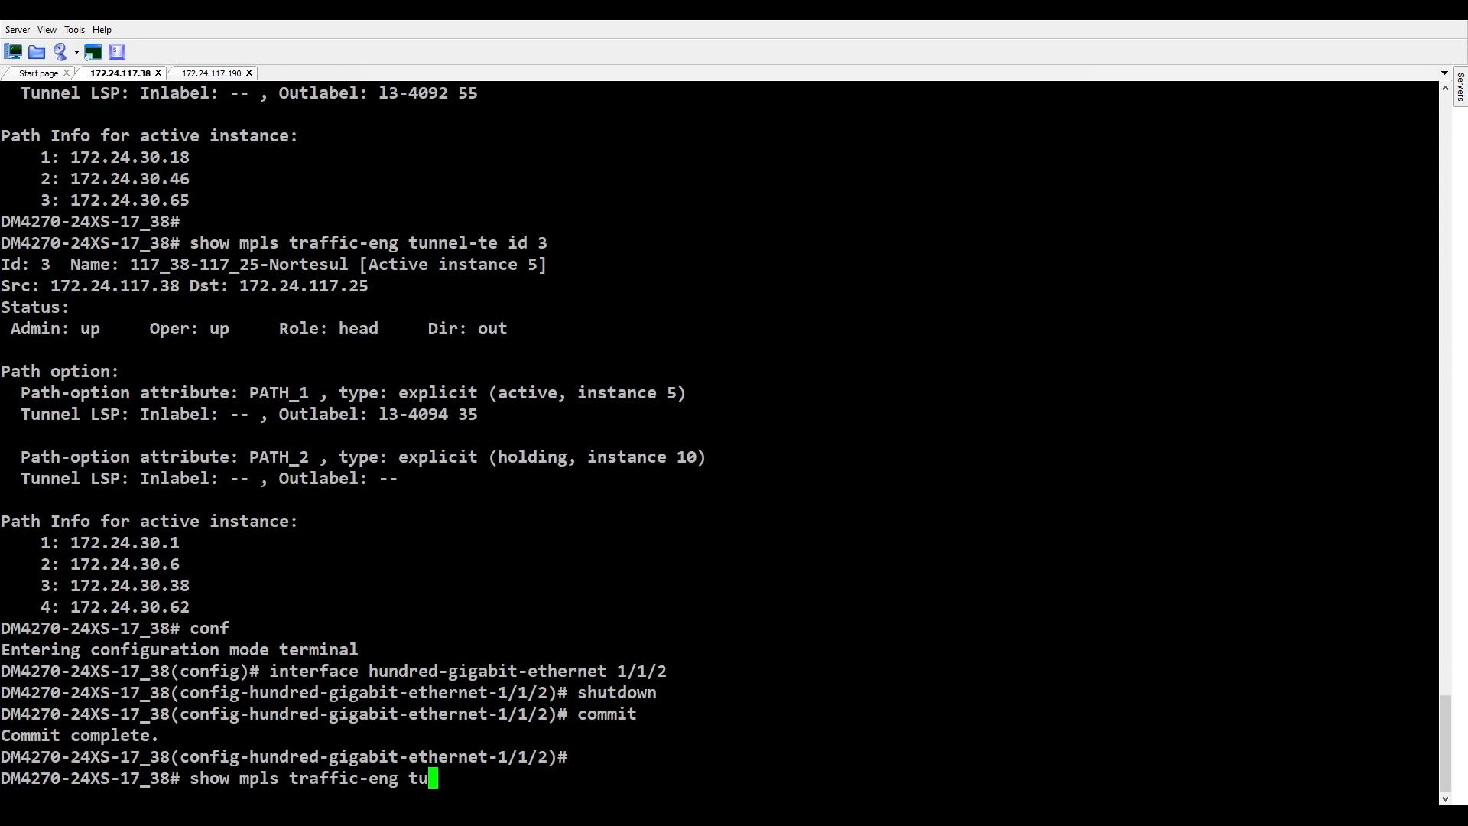
pyautogui.press('Tab')
pyautogui.write('id 3')
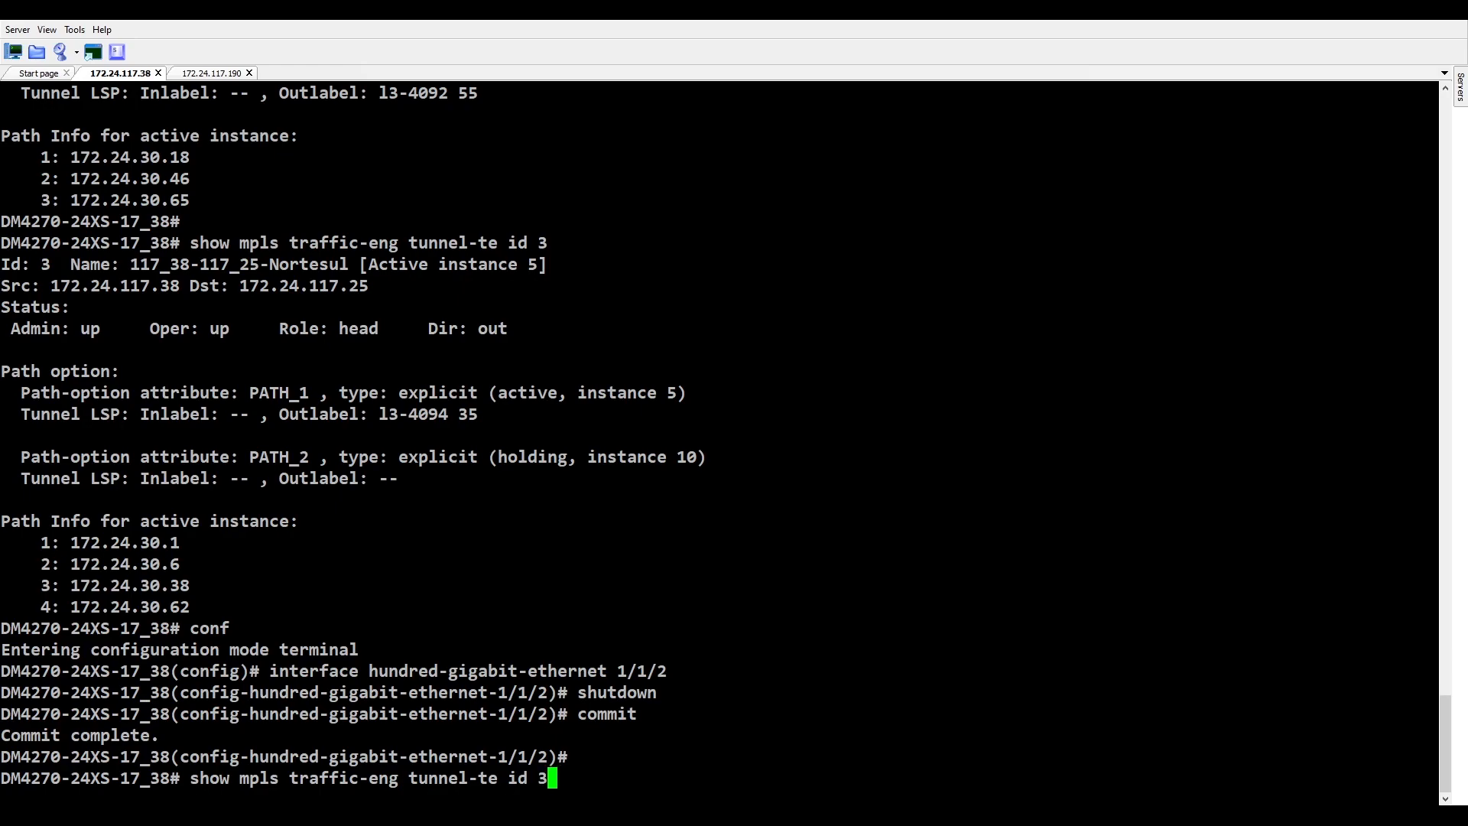
pyautogui.press('Return')
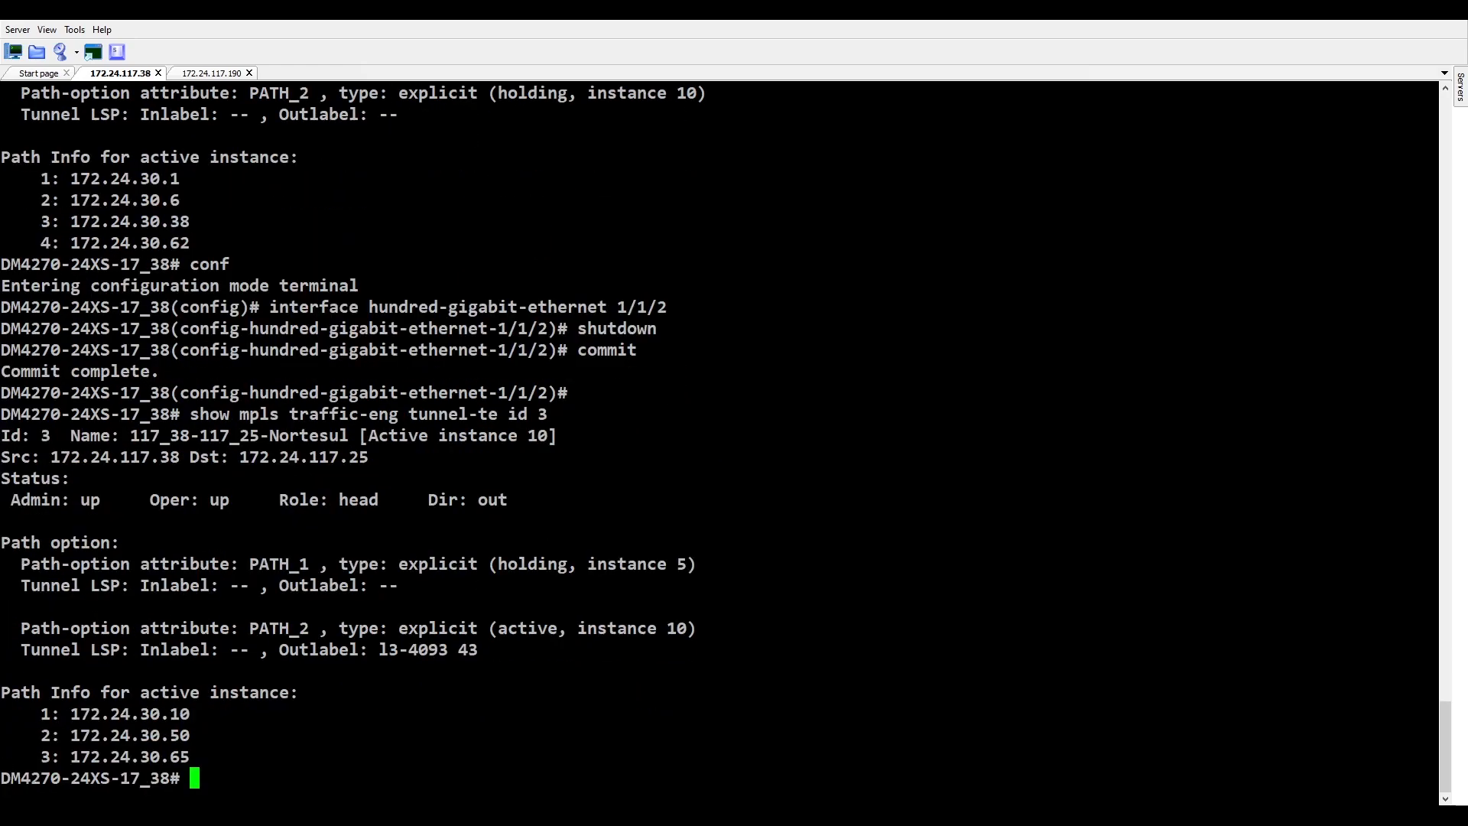
pyautogui.moveTo(161, 714); pyautogui.dragTo(190, 756)
# Switch to the IxN2X session and check the packet loss of the VLAN 1001 streams in both directions.
pyautogui.hotkey('alt', 'Tab')
pyautogui.hotkey('alt', 'Tab')
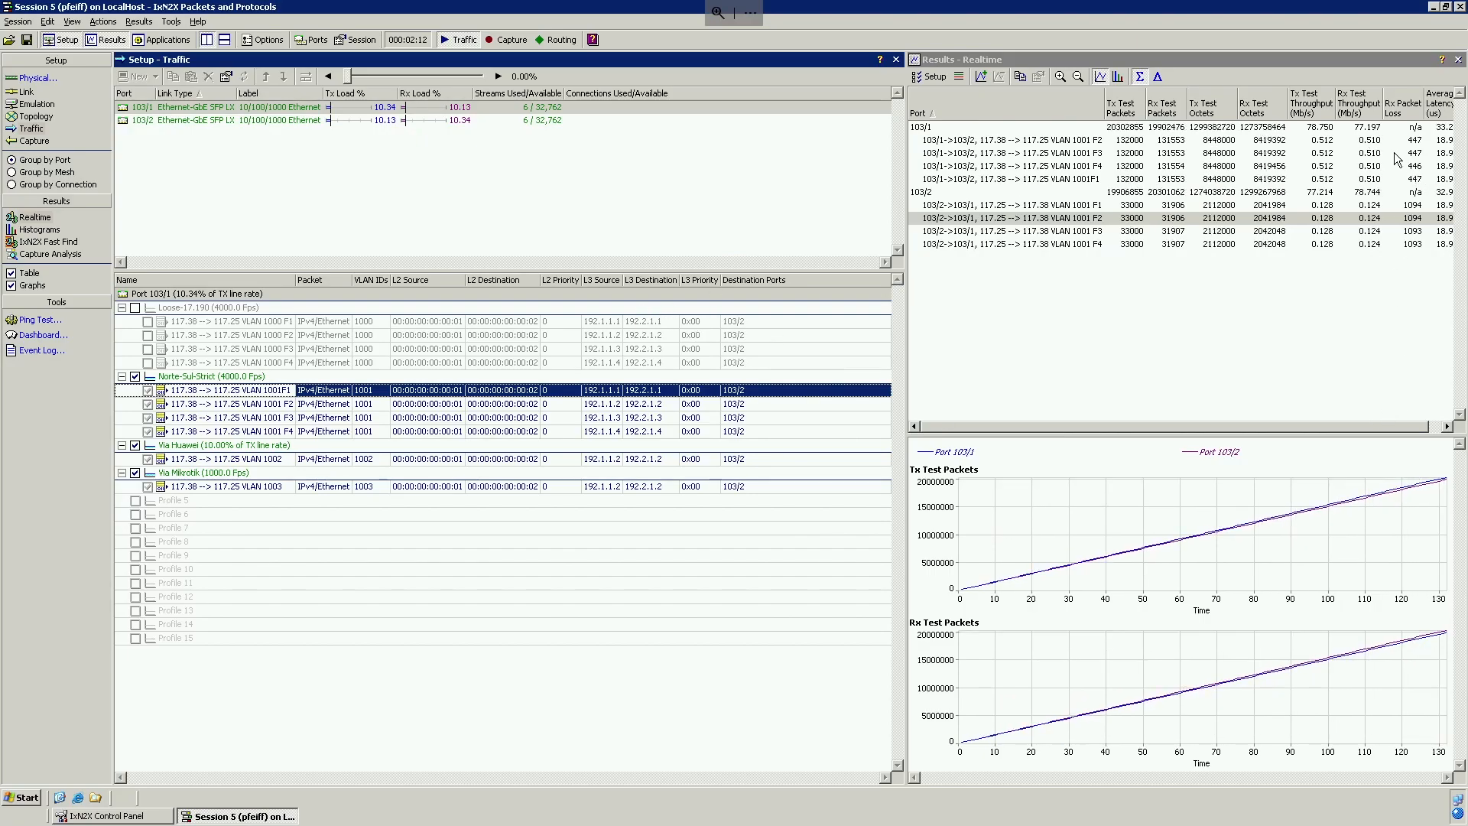
pyautogui.click(1000, 142)
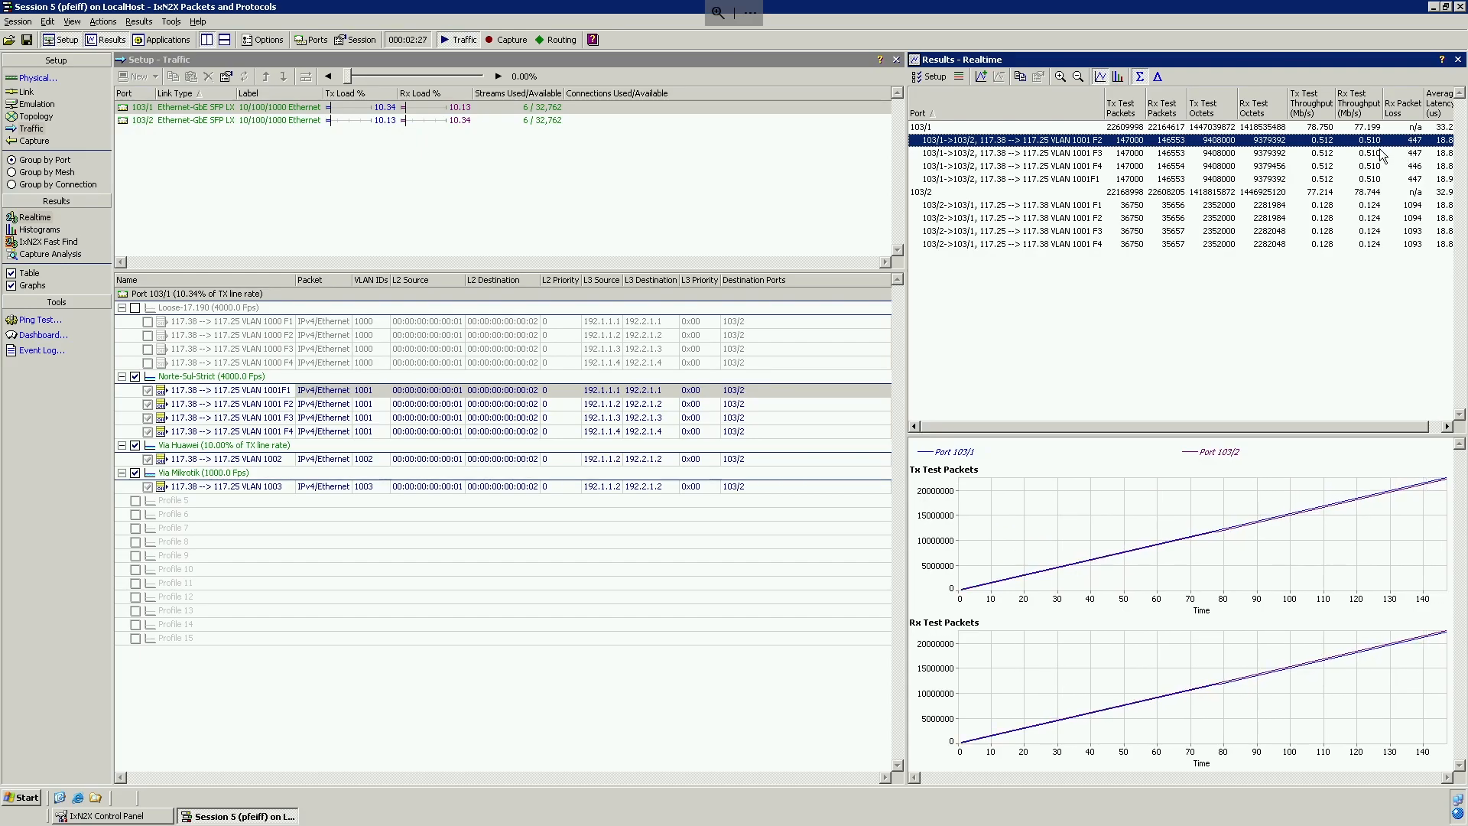
pyautogui.click(1379, 209)
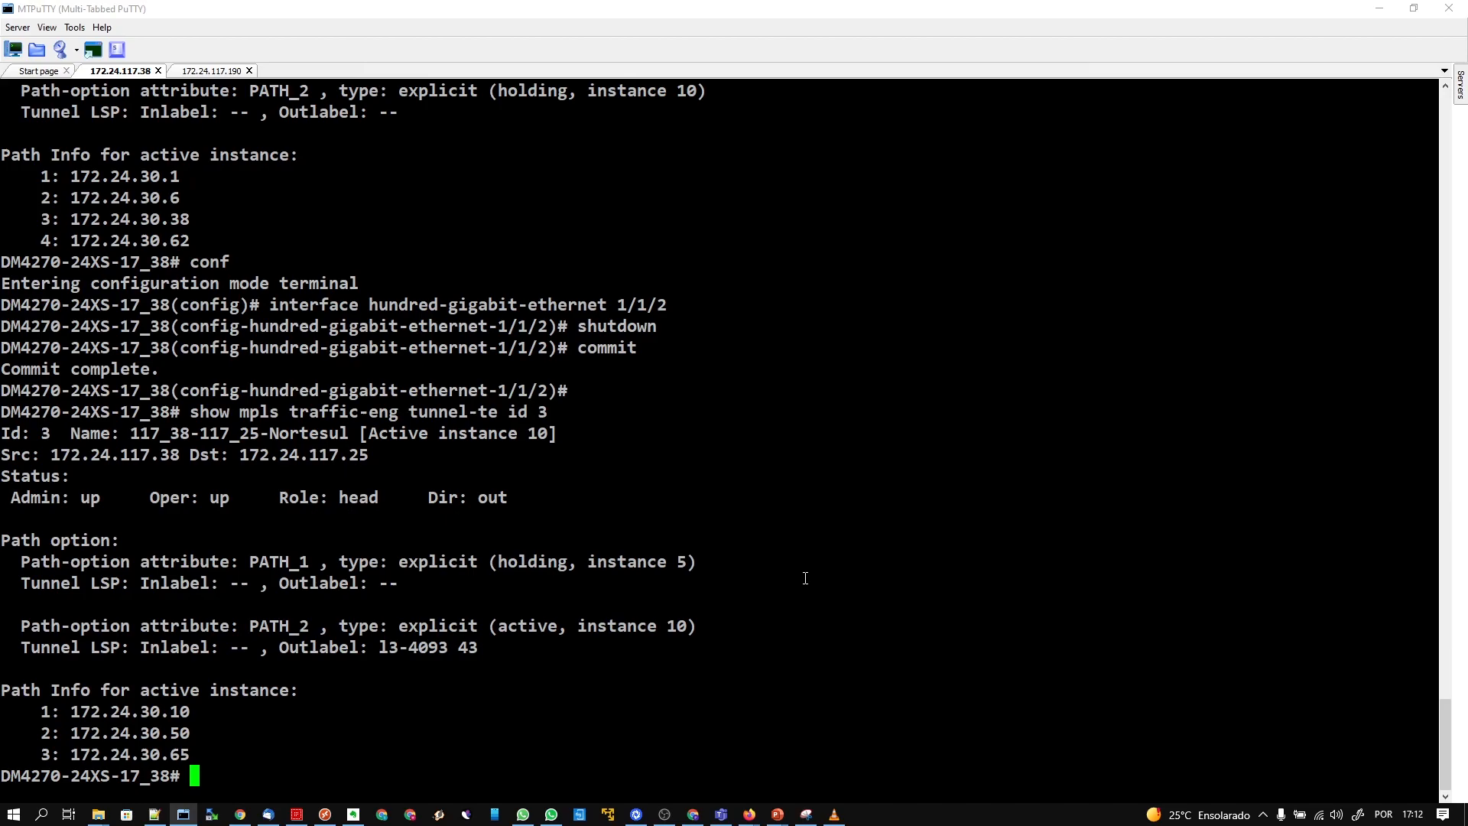
# Return to the MTPuTTY terminal and list all MPLS traffic-eng tunnels with "show mpls traffic-eng tunnel-te brief".
pyautogui.write('show')
pyautogui.write('mpls ')
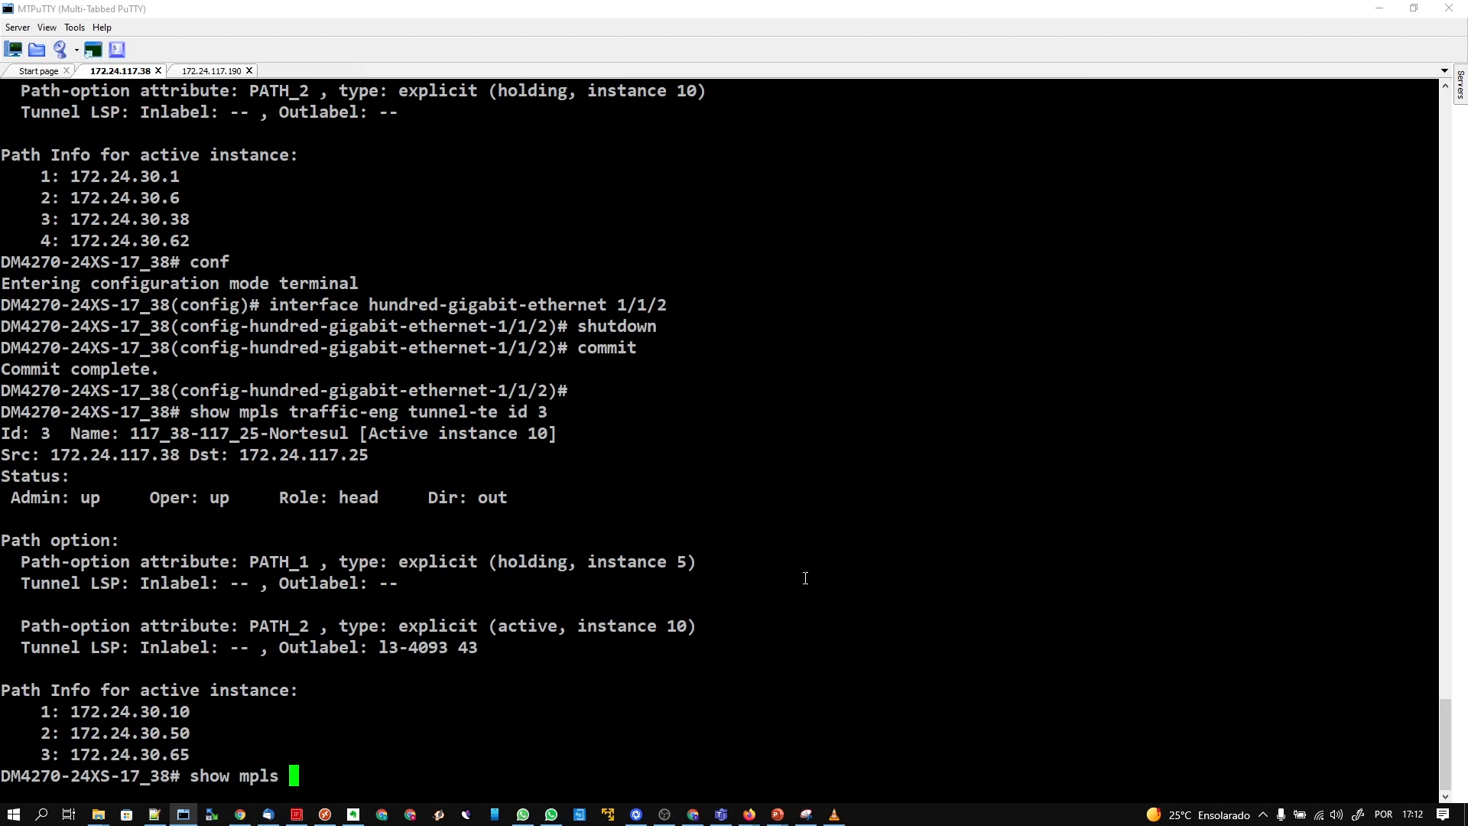
pyautogui.write('traffic-eng tu')
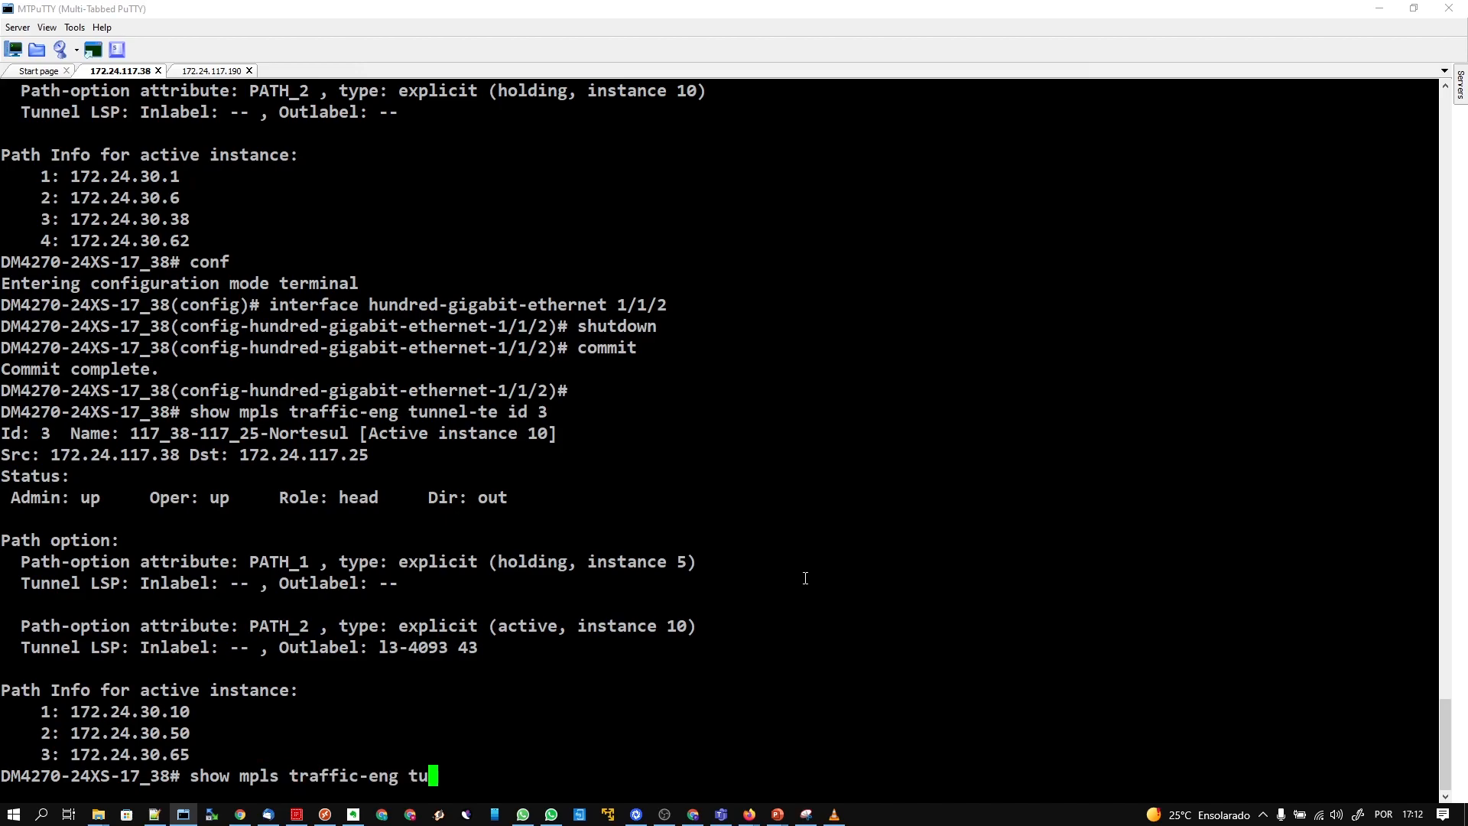
pyautogui.write('nnel-te brief')
pyautogui.press('Return')
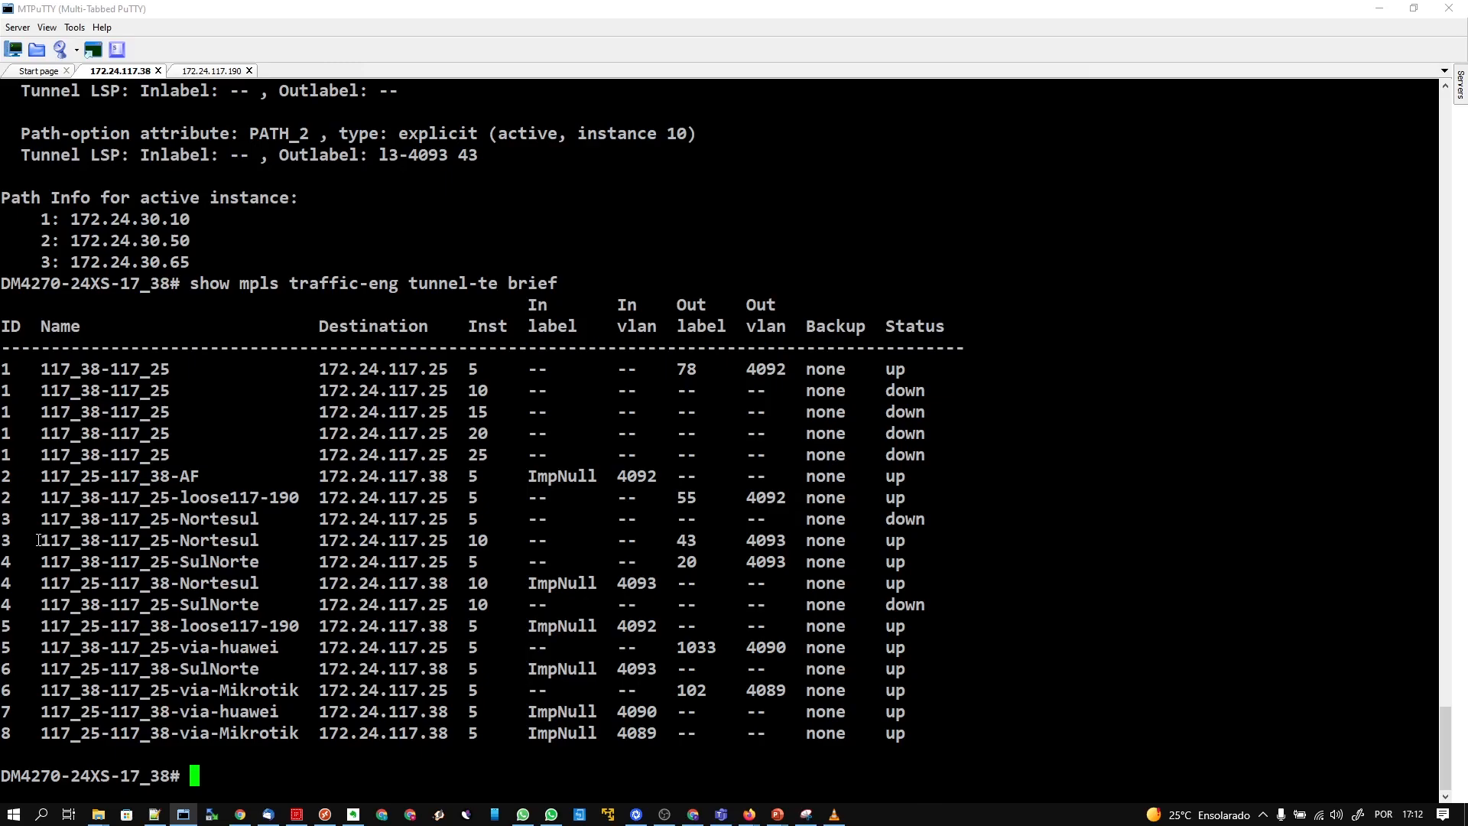
# Compare the status of instances 5 and 10 of tunnel 3, 117_38-117_25-Nortesul, by highlighting their rows.
pyautogui.moveTo(3, 518); pyautogui.dragTo(930, 516)
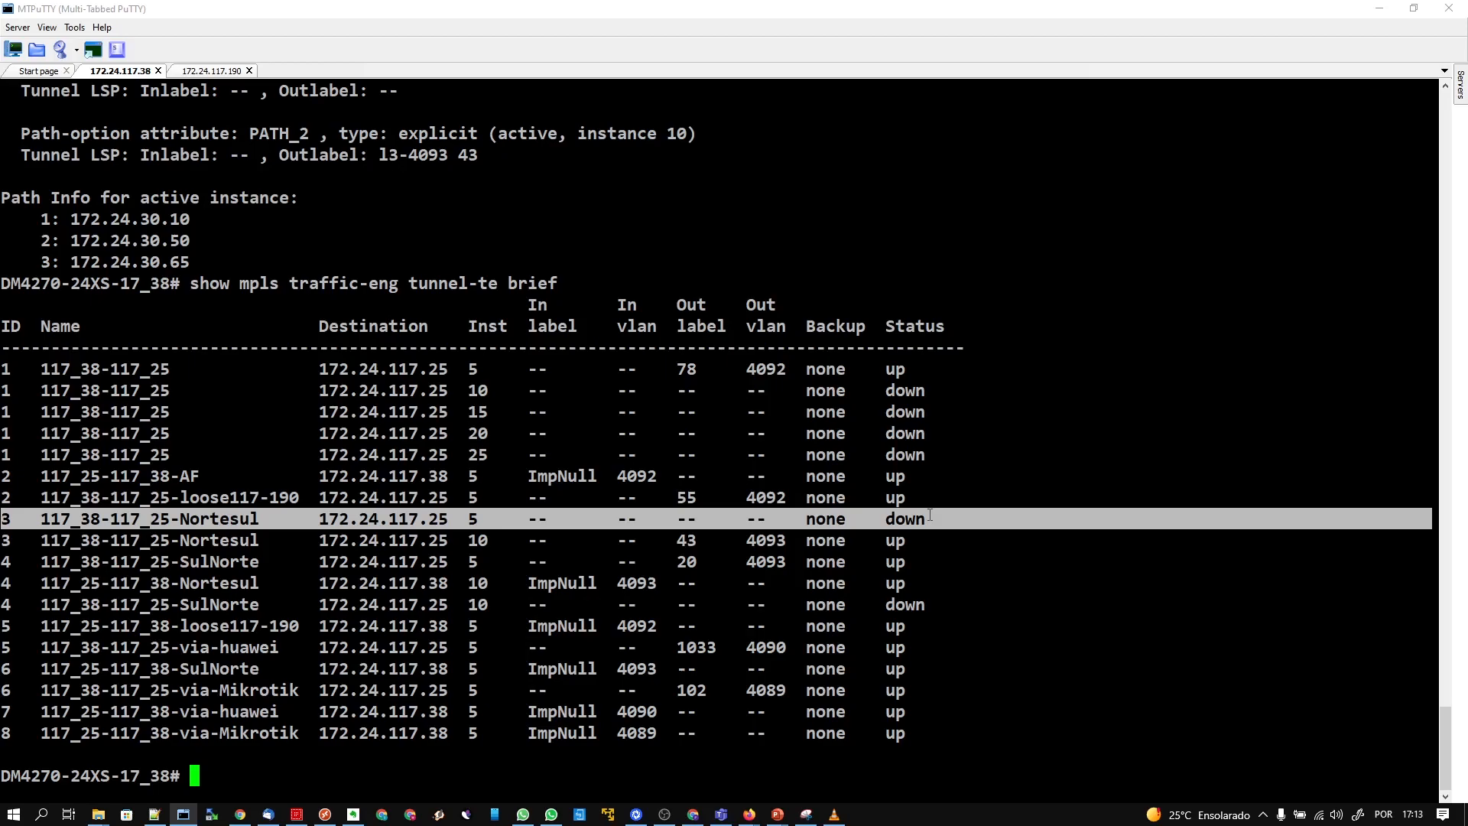
pyautogui.moveTo(3, 540); pyautogui.dragTo(1020, 536)
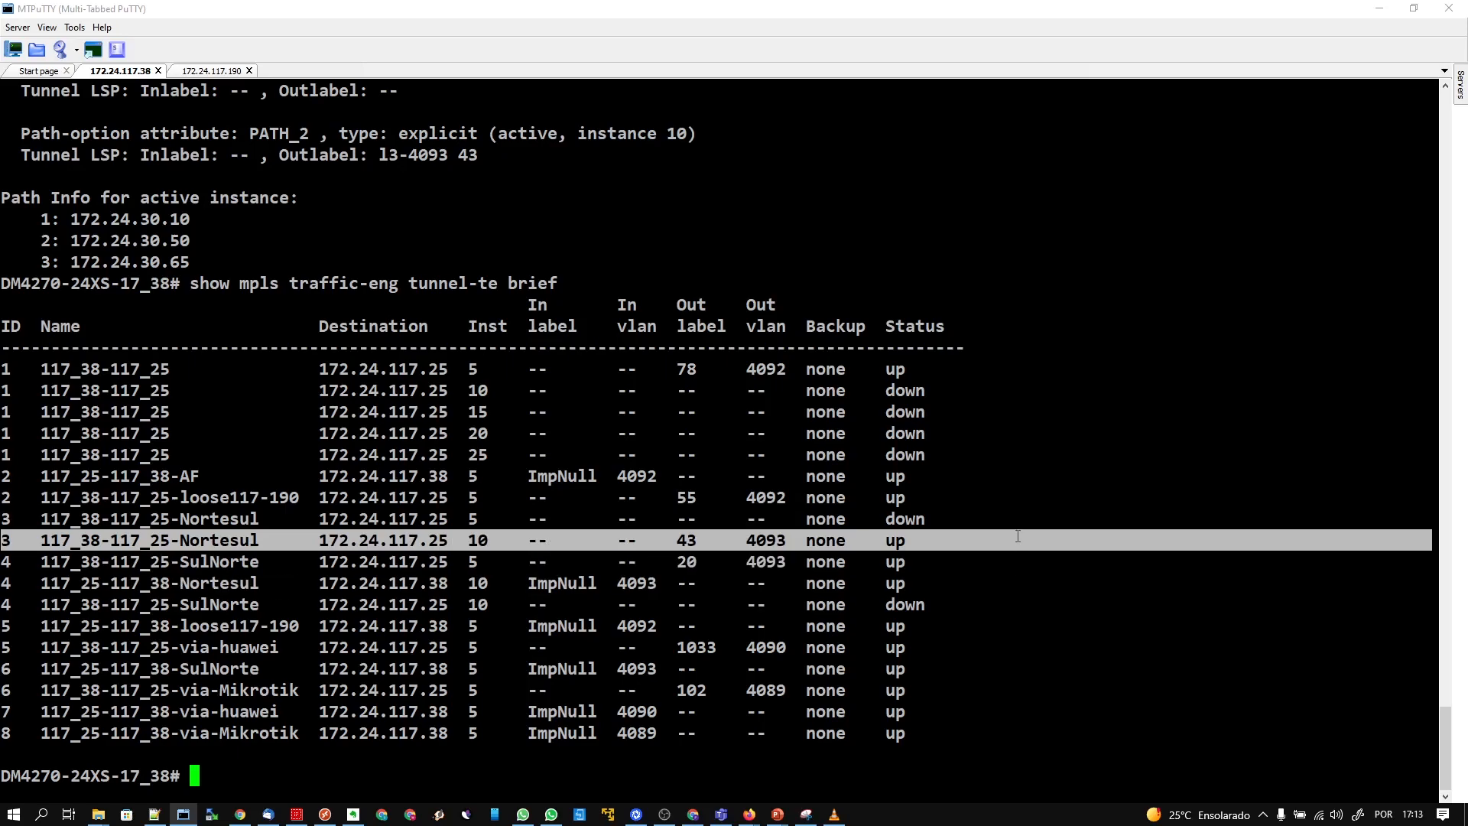
pyautogui.moveTo(923, 540); pyautogui.dragTo(41, 540)
pyautogui.moveTo(983, 514); pyautogui.dragTo(3, 515)
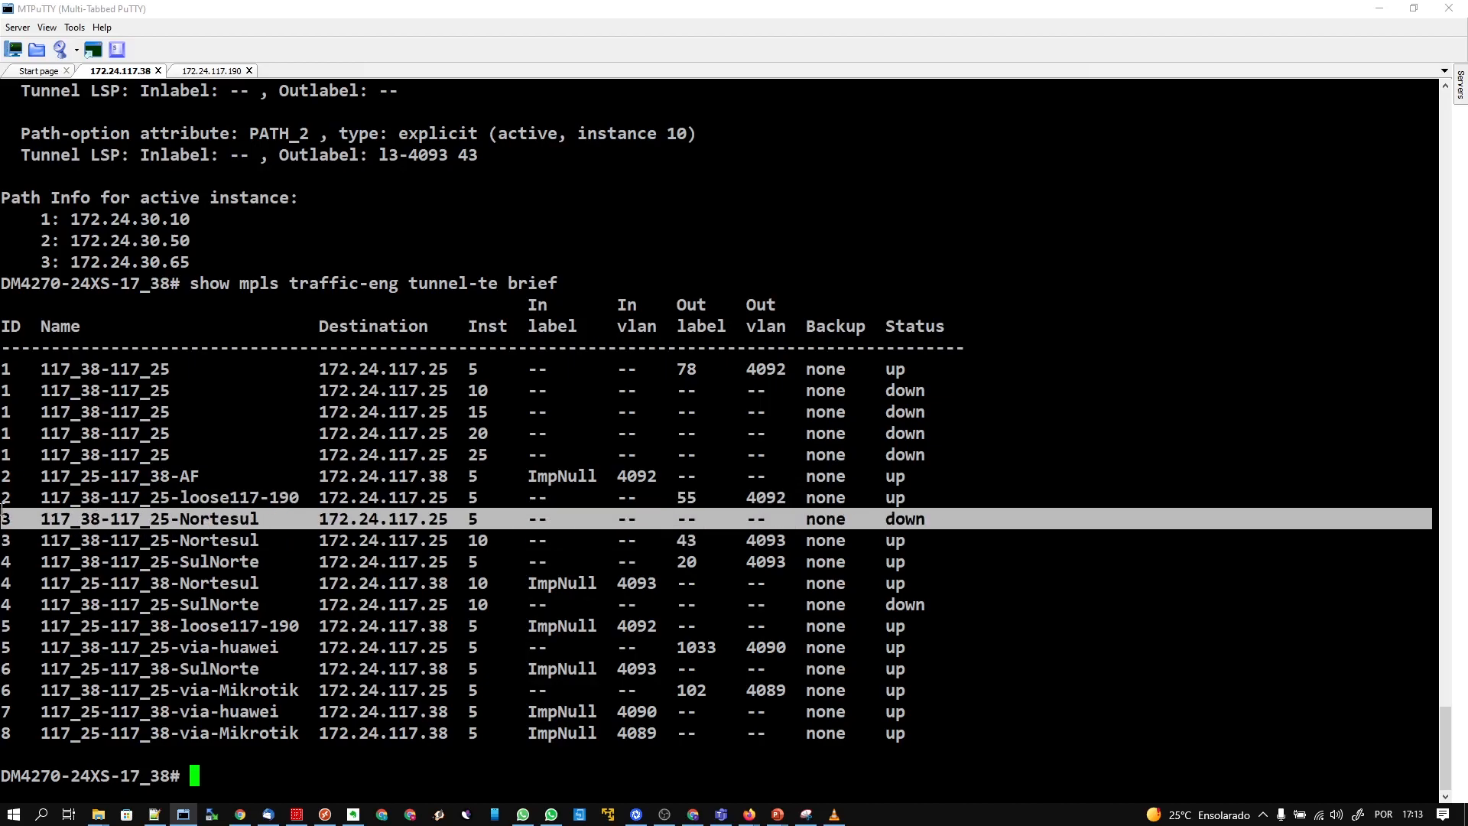
pyautogui.click(394, 590)
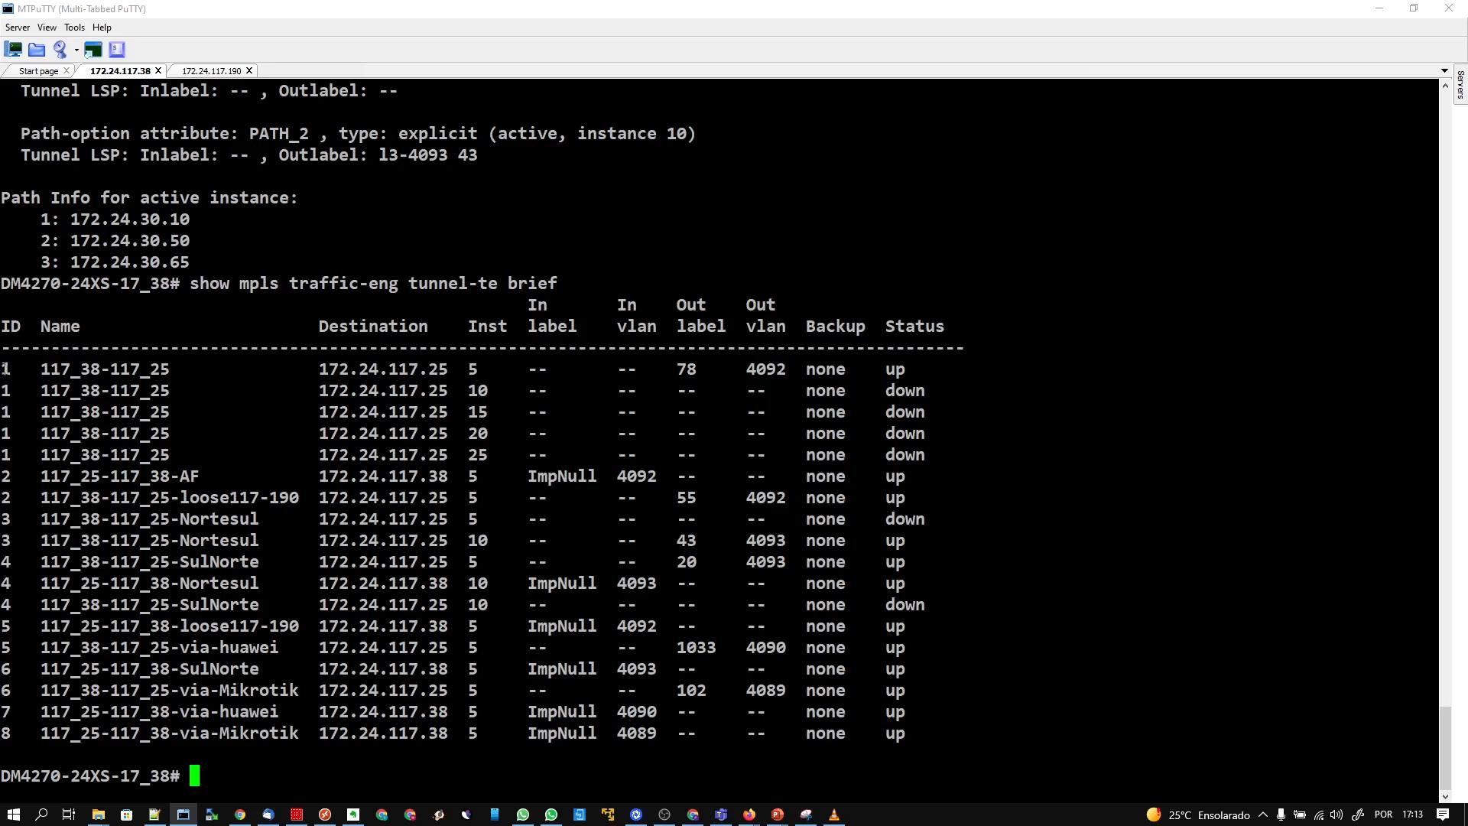
# Highlight the rows of tunnel 1, 117_38-117_25, to examine its instances and destination.
pyautogui.moveTo(5, 367); pyautogui.dragTo(63, 451)
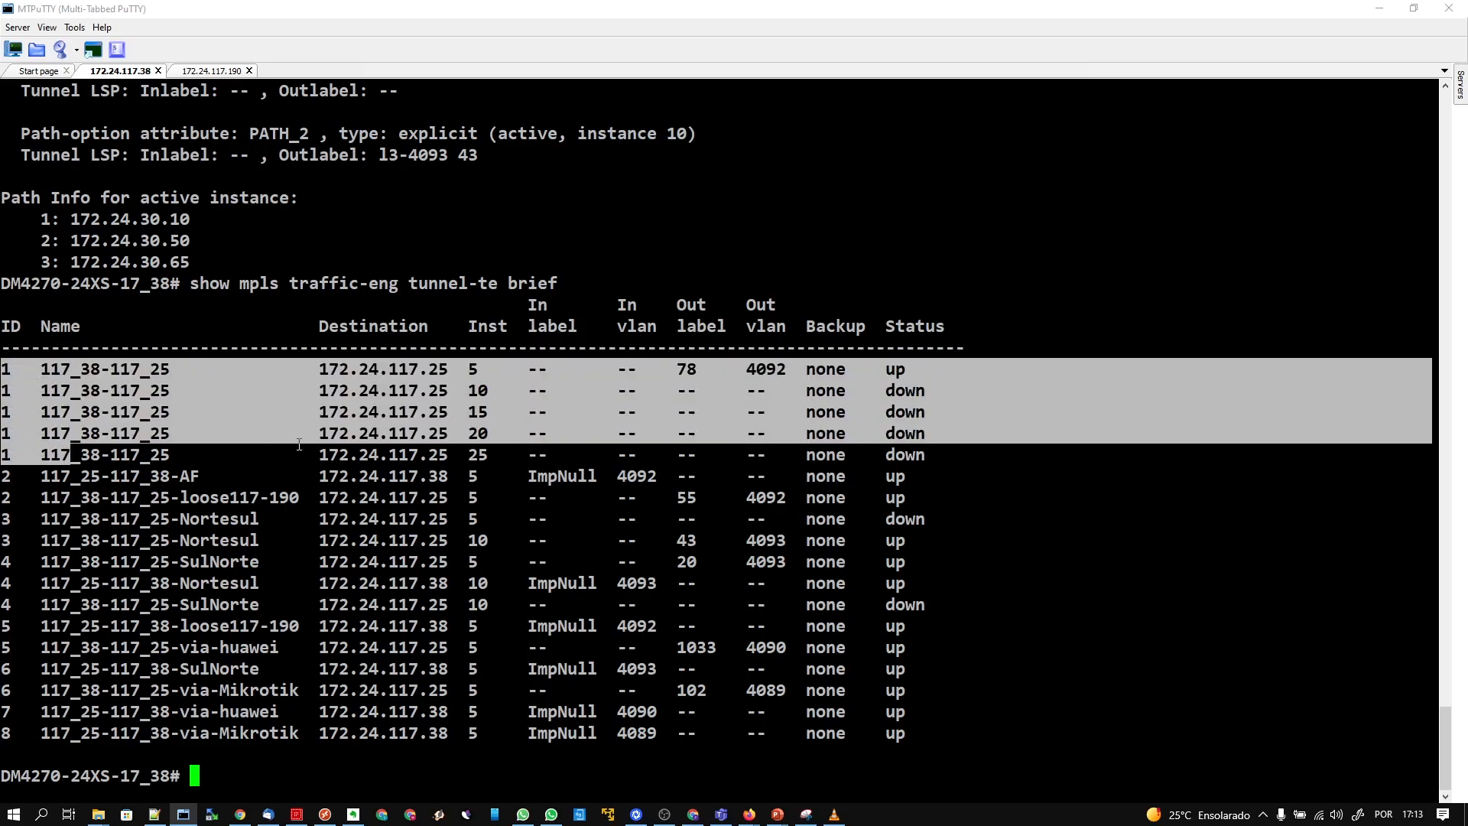
pyautogui.click(381, 368)
pyautogui.moveTo(319, 368); pyautogui.dragTo(426, 369)
pyautogui.moveTo(2, 369); pyautogui.dragTo(695, 451)
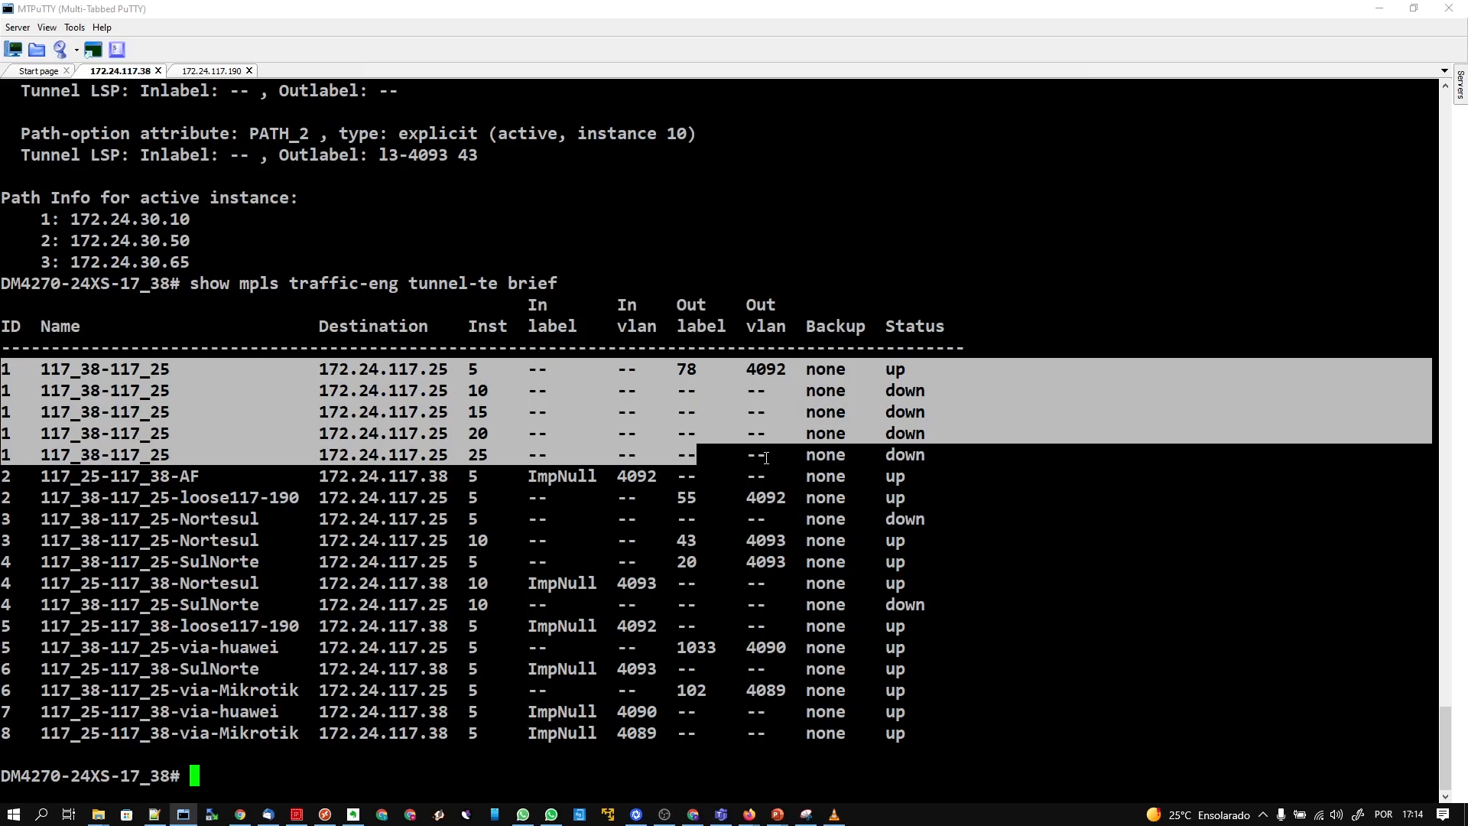
# Highlight the names and destination 172.24.117.25 of tunnel 1's instances to check which endpoint they lead to.
pyautogui.click(140, 372)
pyautogui.moveTo(32, 368); pyautogui.dragTo(164, 366)
pyautogui.moveTo(320, 369); pyautogui.dragTo(452, 451)
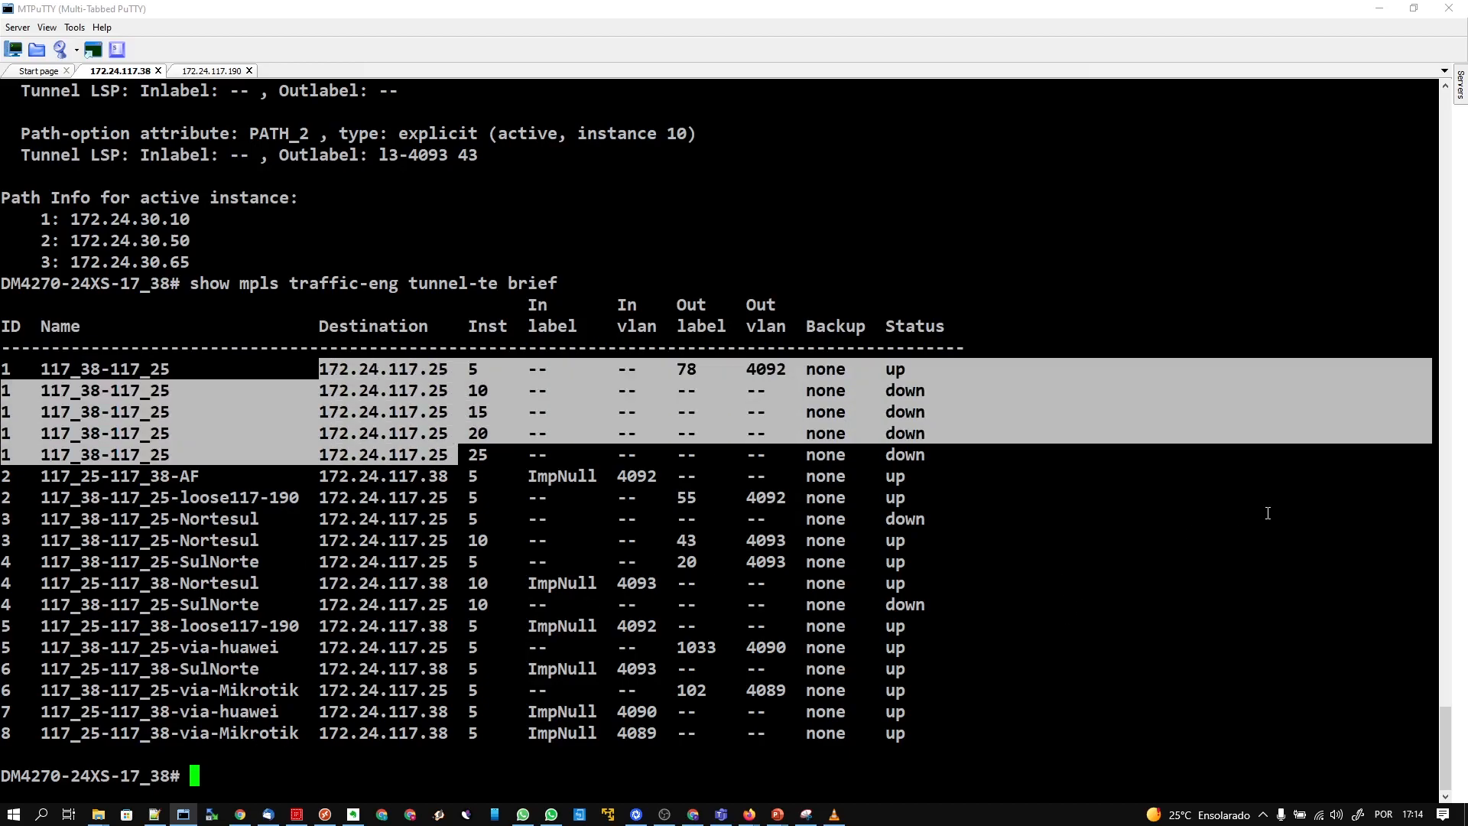
pyautogui.click(6, 457)
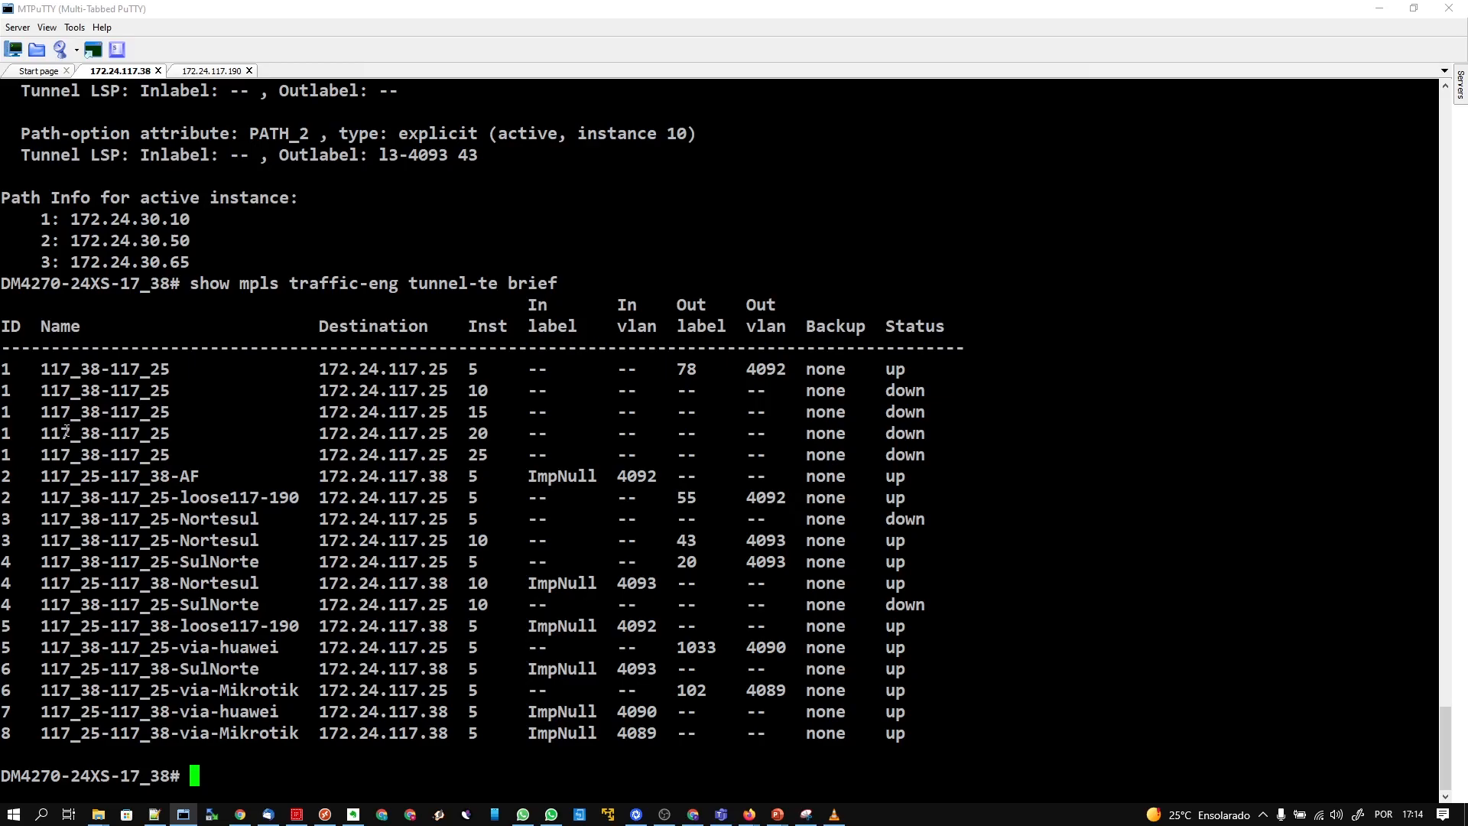
pyautogui.moveTo(44, 434); pyautogui.dragTo(164, 433)
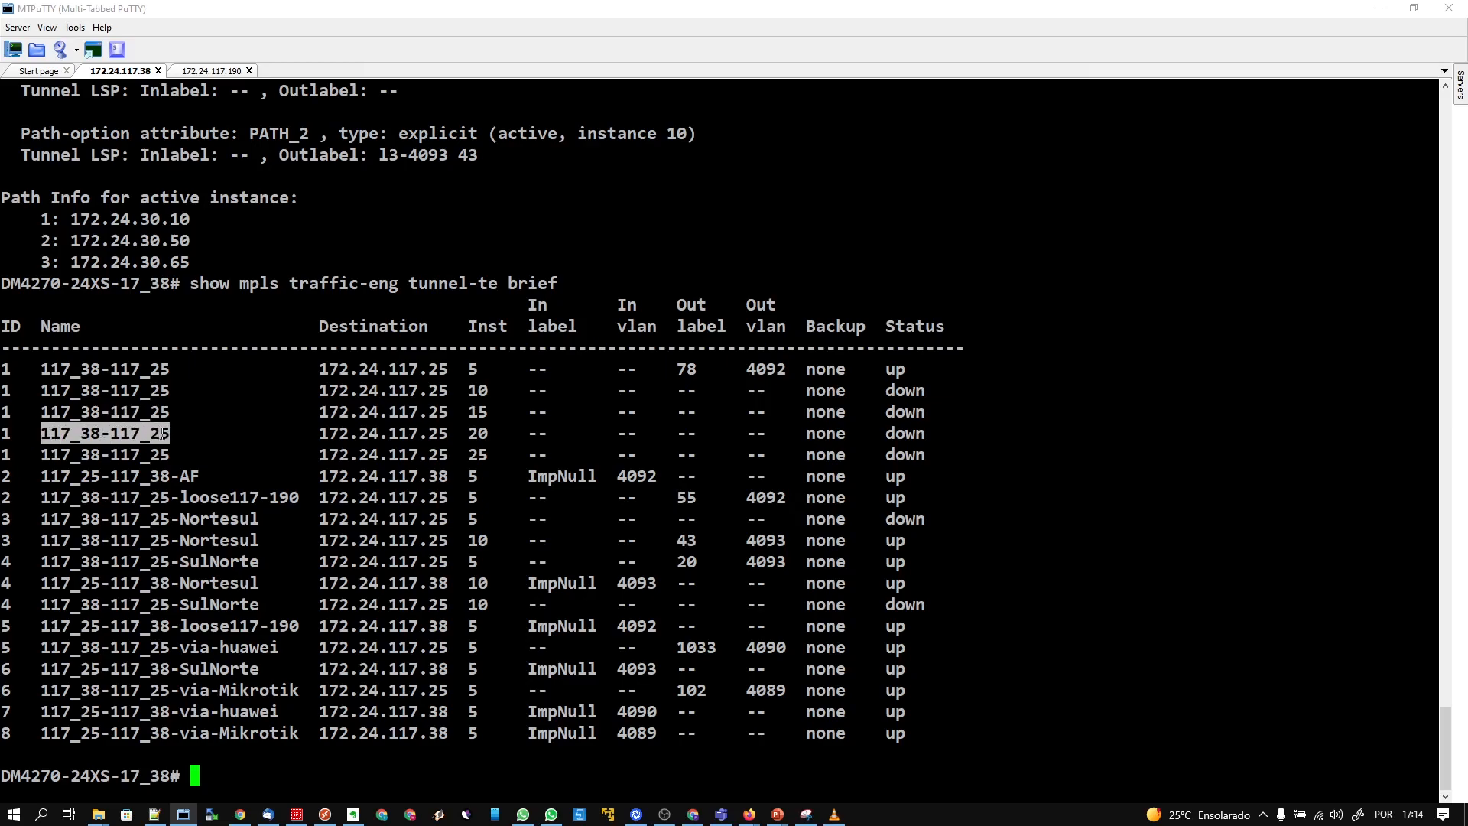
pyautogui.moveTo(309, 433); pyautogui.dragTo(442, 434)
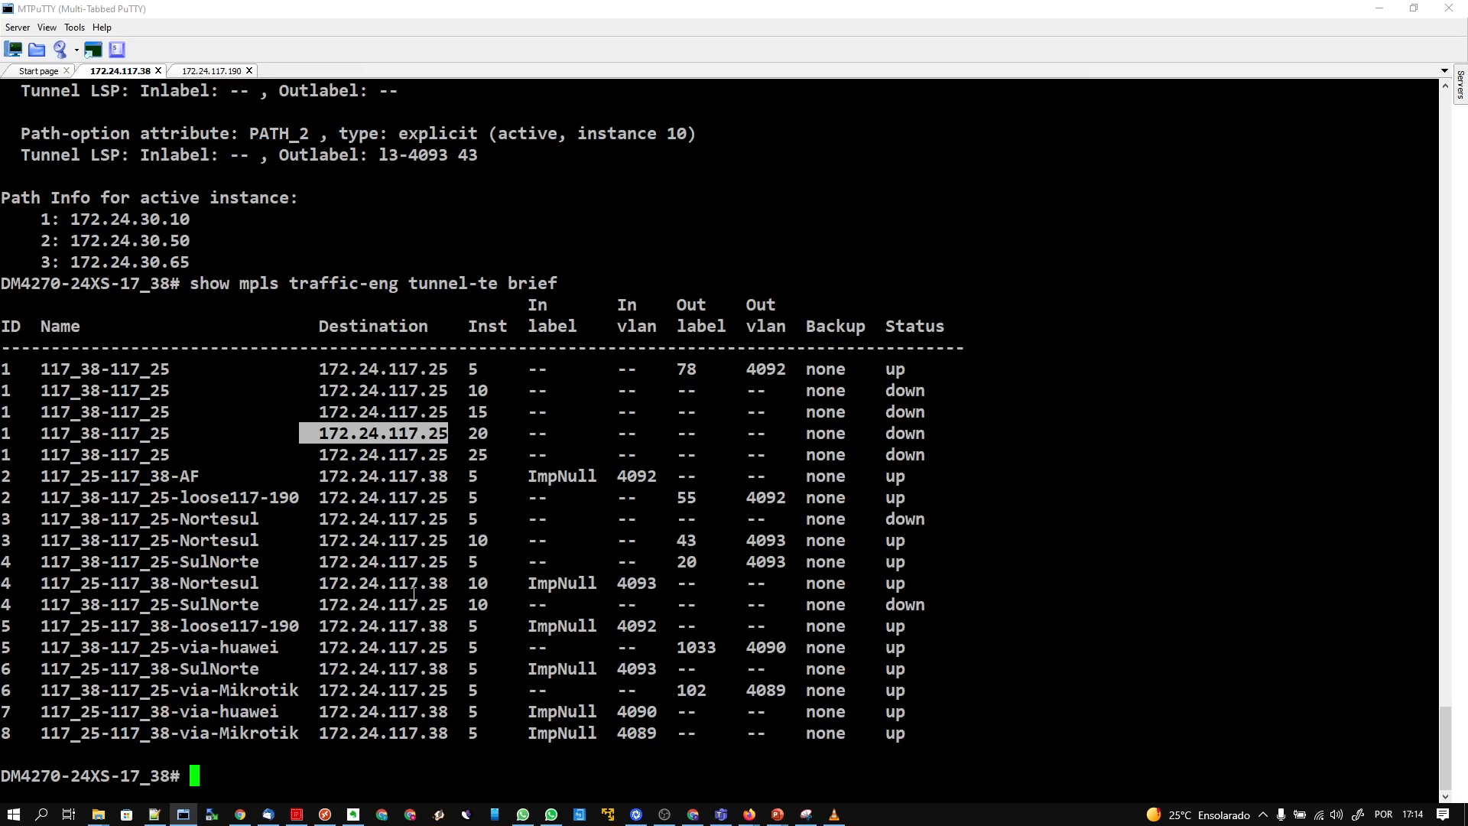
# Compare the 117_25 source in the name of the incoming Nortesul tunnel with the switch's own hostname at the prompt.
pyautogui.moveTo(41, 583); pyautogui.dragTo(99, 583)
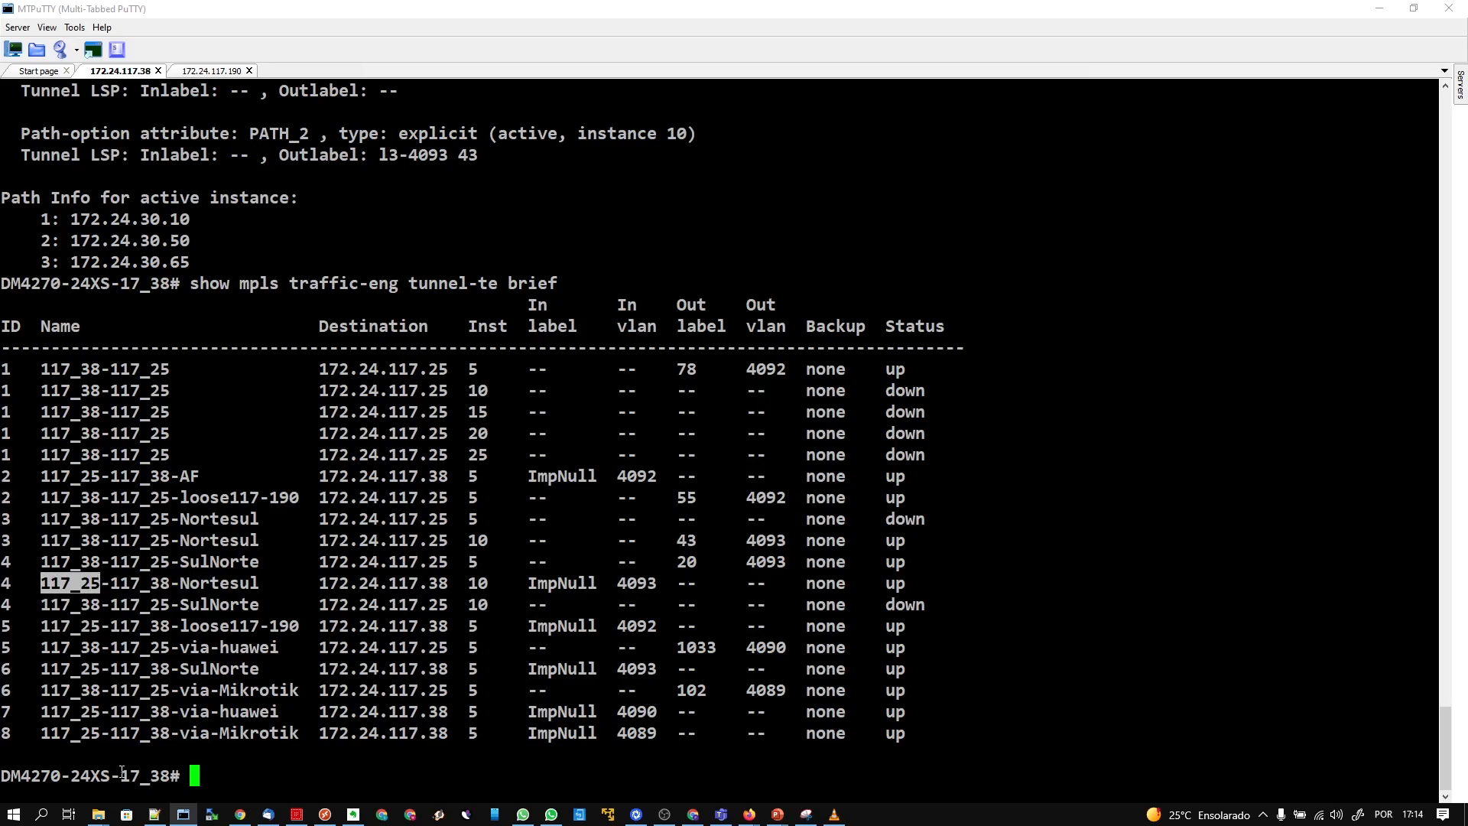
pyautogui.moveTo(120, 774); pyautogui.dragTo(154, 775)
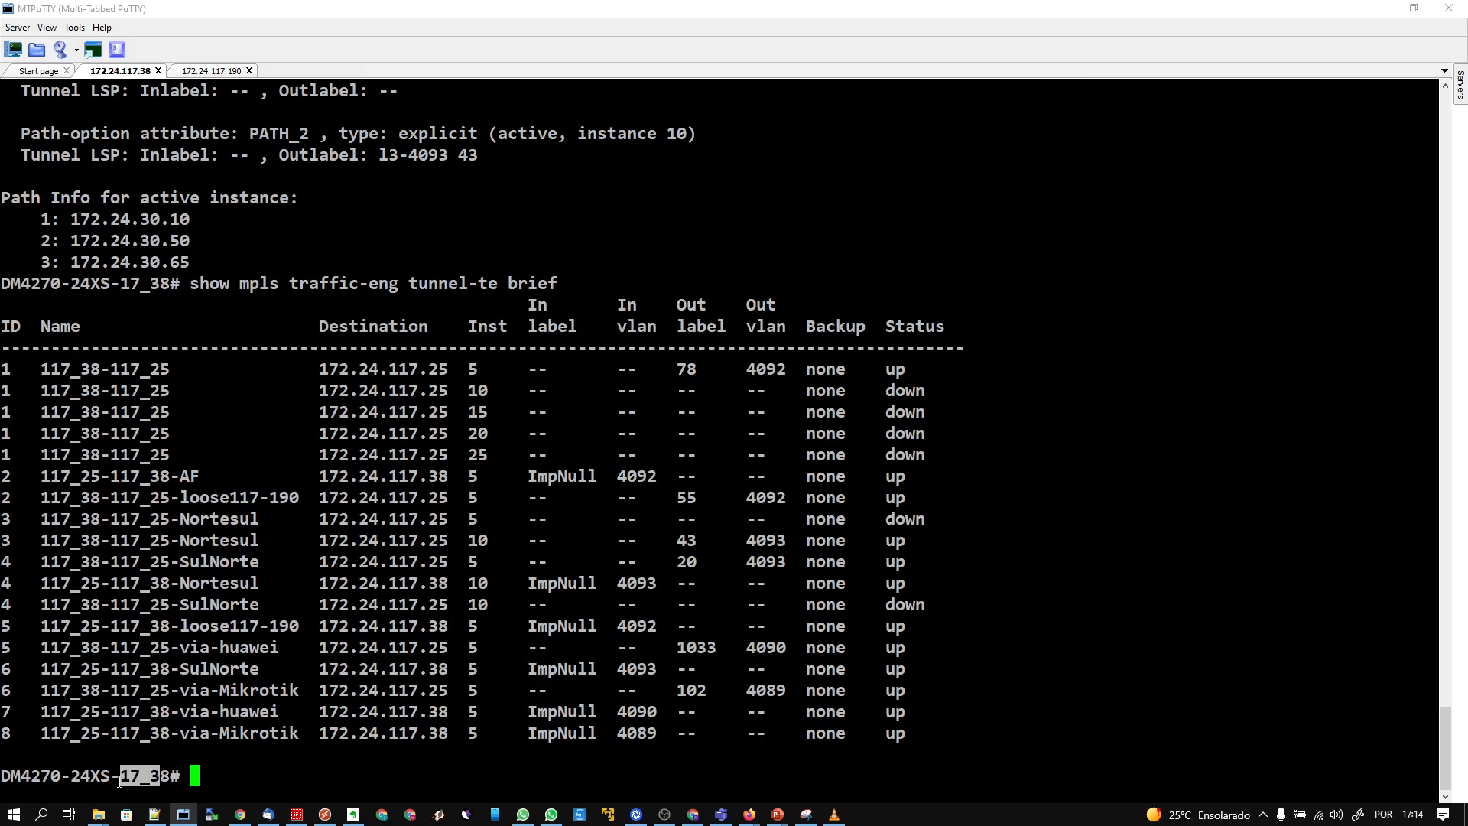
pyautogui.doubleClick(122, 780)
pyautogui.tripleClick(124, 776)
pyautogui.doubleClick(125, 774)
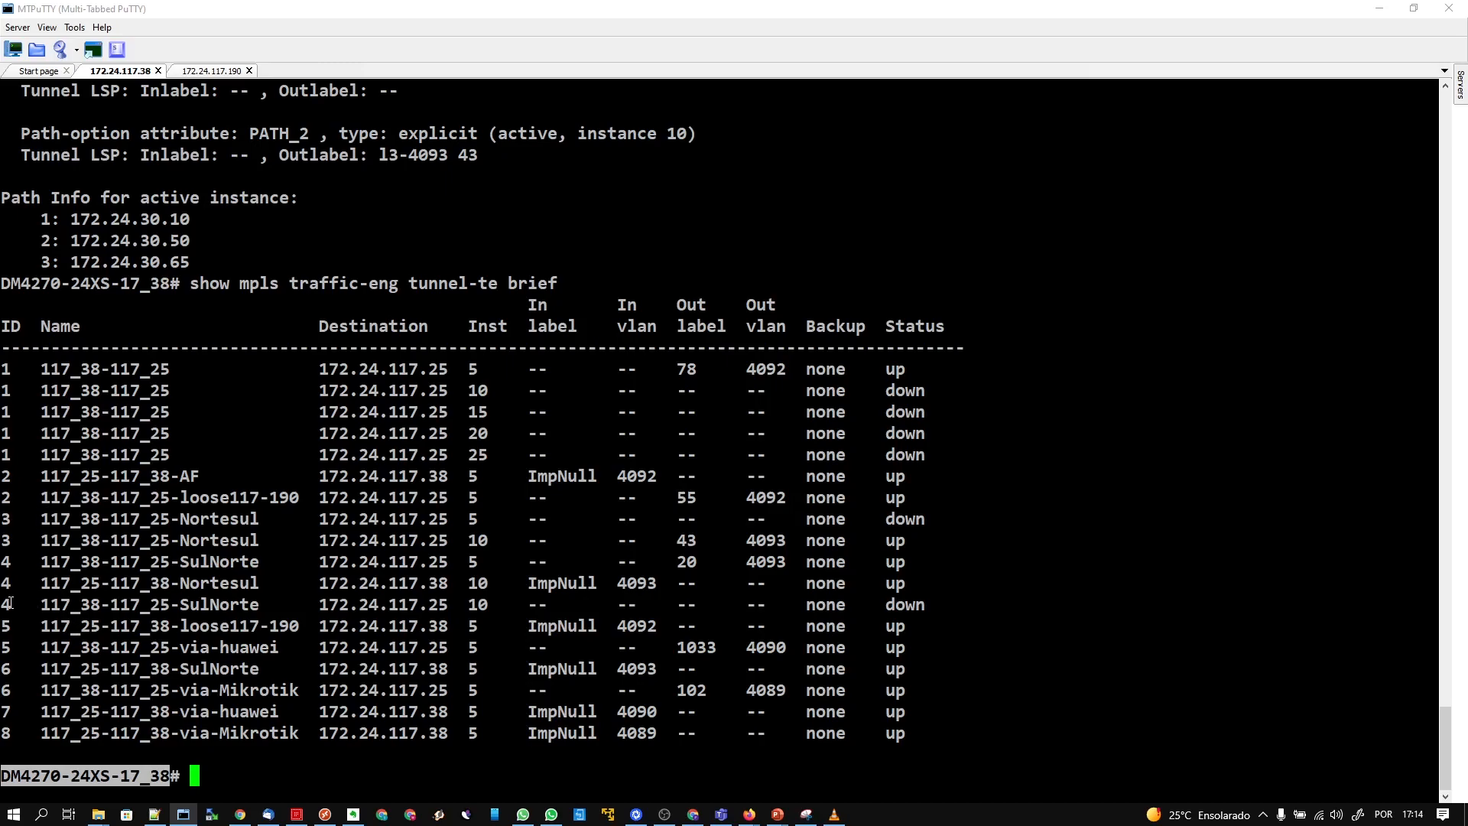
# Check the status of instance 10 of 117_38-117_25-SulNorte, incoming 117_25-117_38-Nortesul, and both instances of tunnel 3 by highlighting their rows.
pyautogui.moveTo(10, 603); pyautogui.dragTo(908, 606)
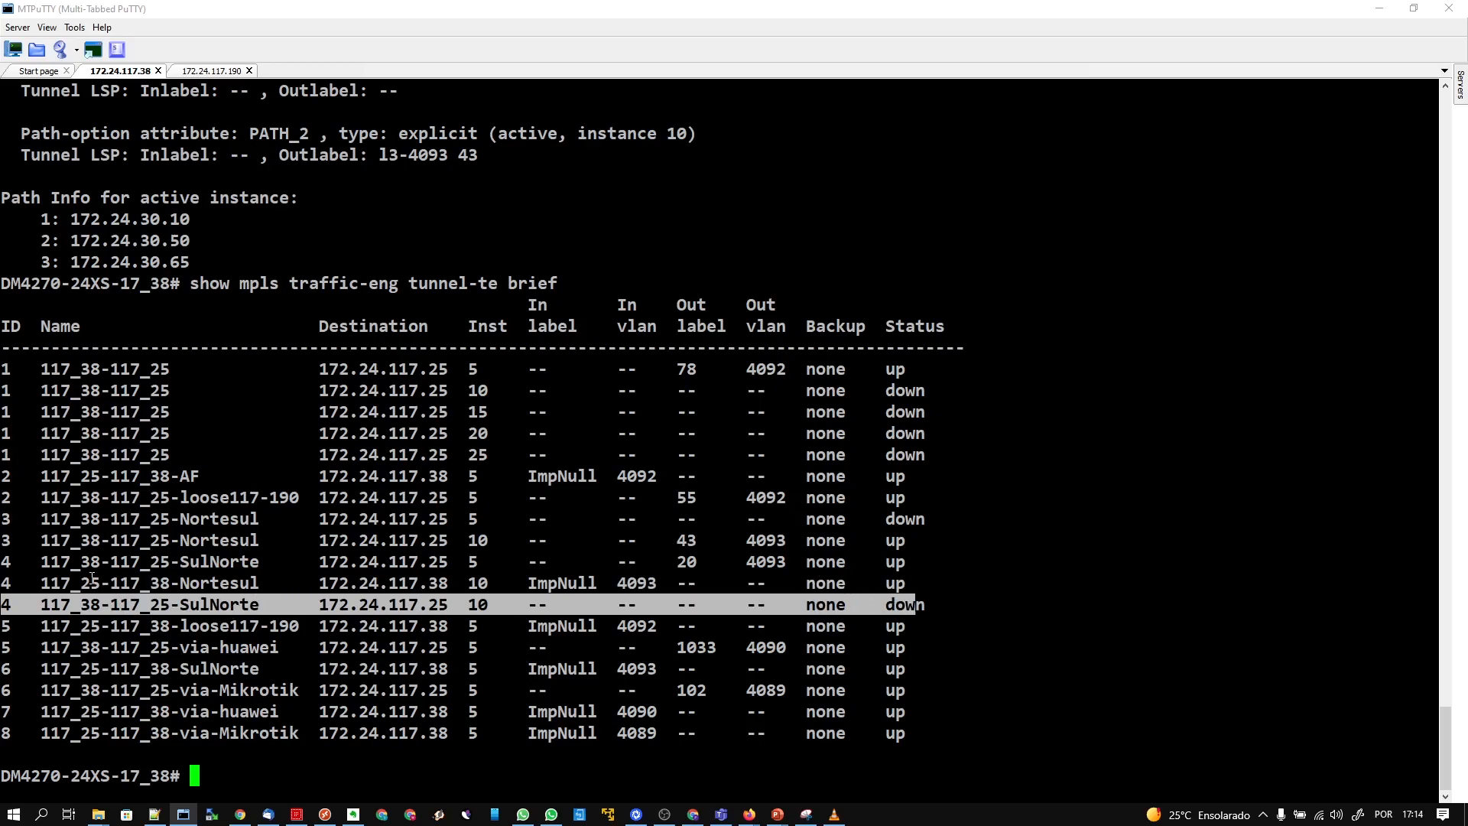
pyautogui.moveTo(23, 583); pyautogui.dragTo(898, 584)
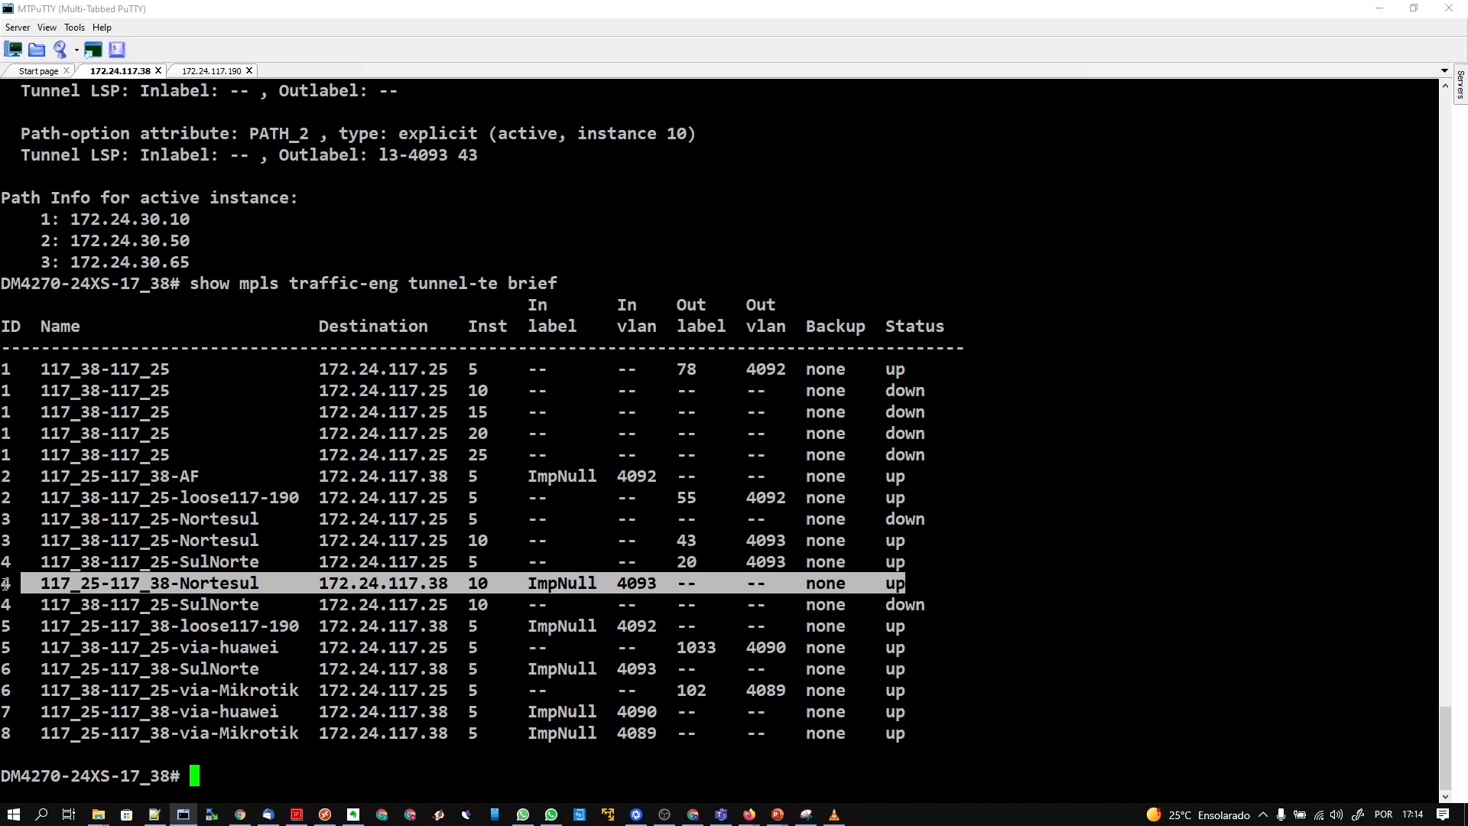
pyautogui.moveTo(2, 581); pyautogui.dragTo(897, 591)
pyautogui.moveTo(4, 497); pyautogui.dragTo(951, 514)
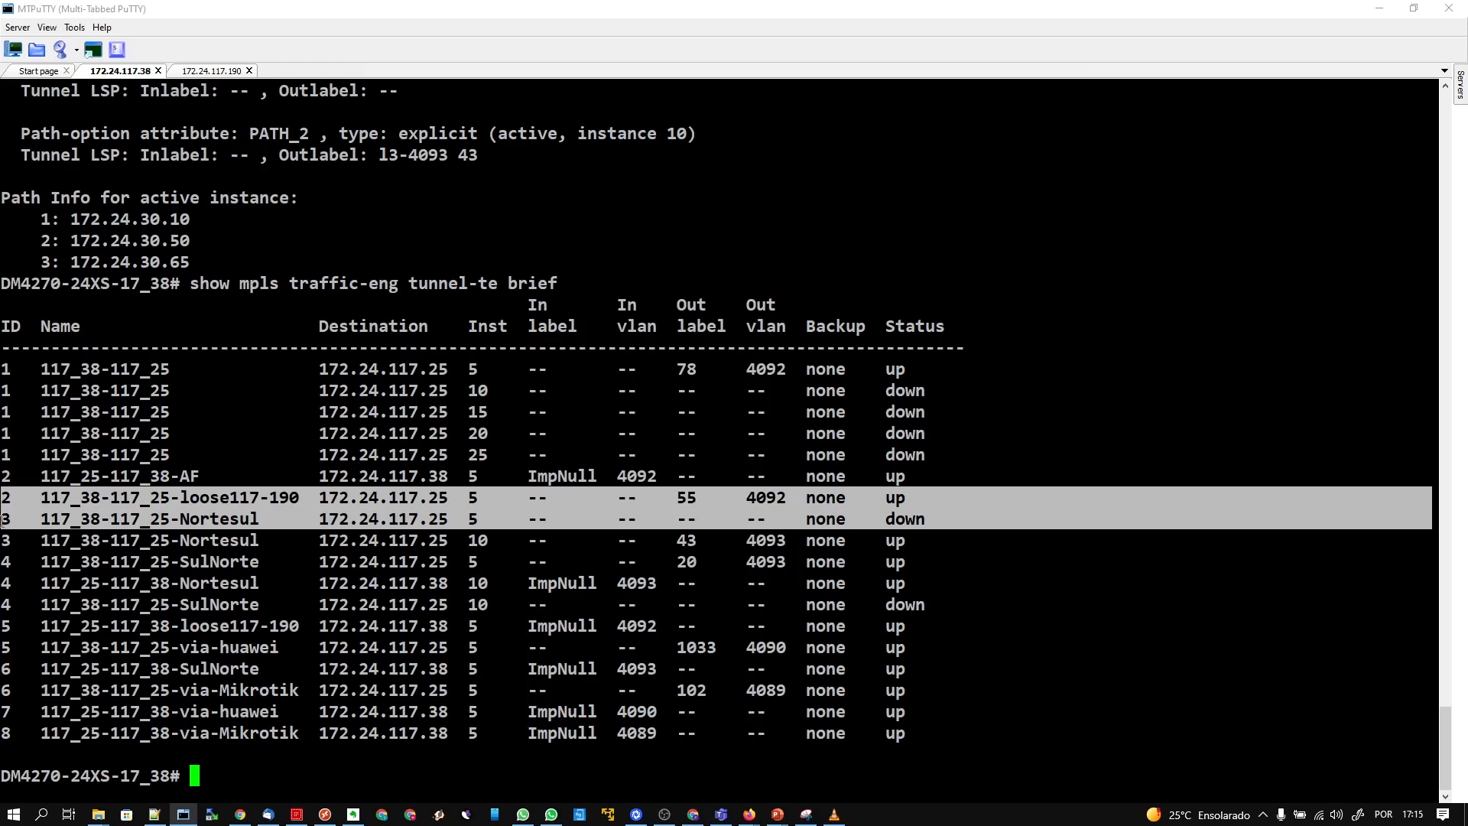
pyautogui.click(10, 518)
pyautogui.moveTo(4, 518); pyautogui.dragTo(959, 551)
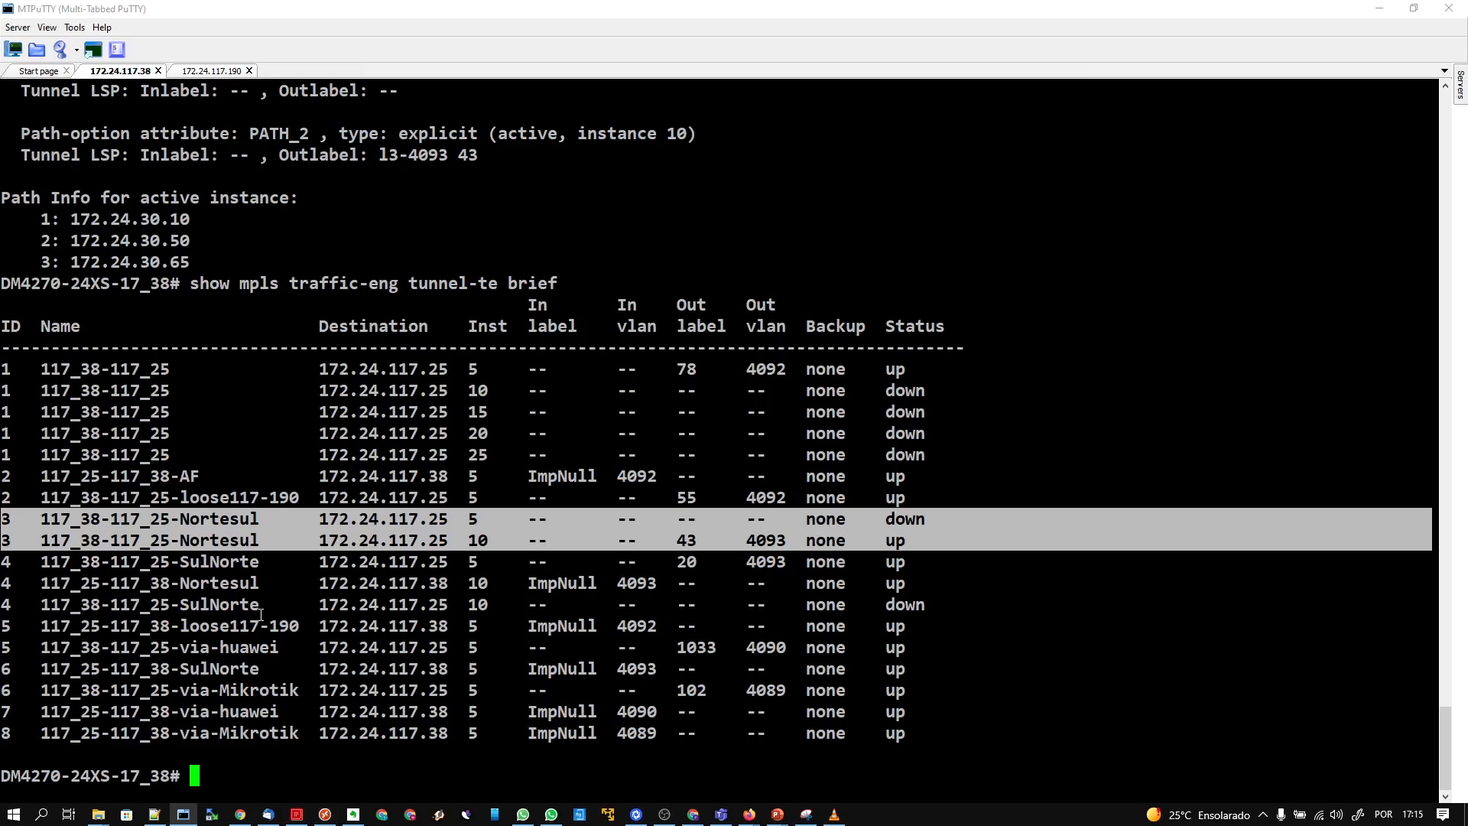
pyautogui.click(436, 762)
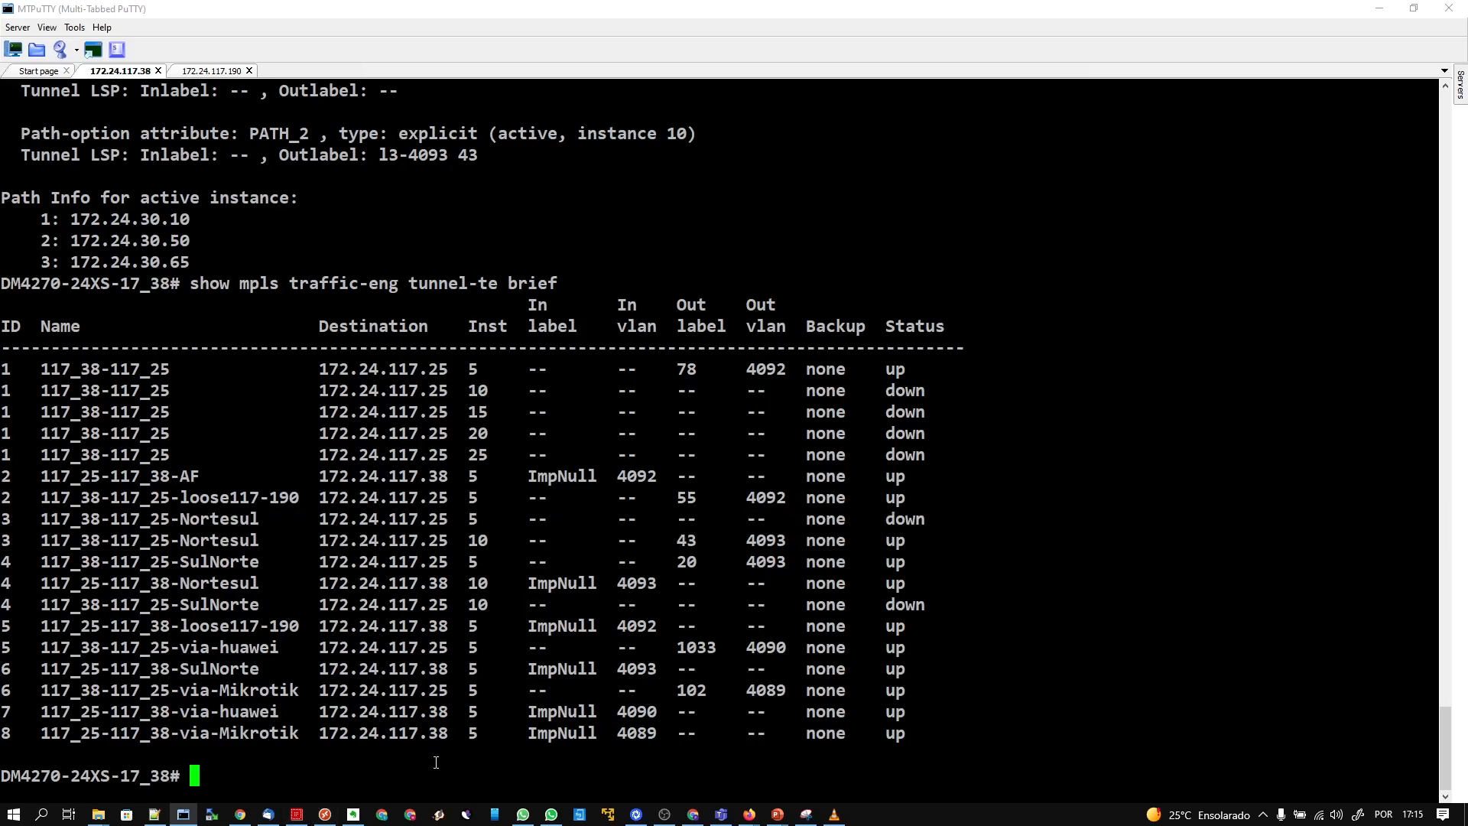
# Re-enable interface hundred-gigabit-ethernet 1/1/2 with "no shutdown", commit the change and leave configuration mode.
pyautogui.write('conf')
pyautogui.press('Return')
pyautogui.write('interface hu')
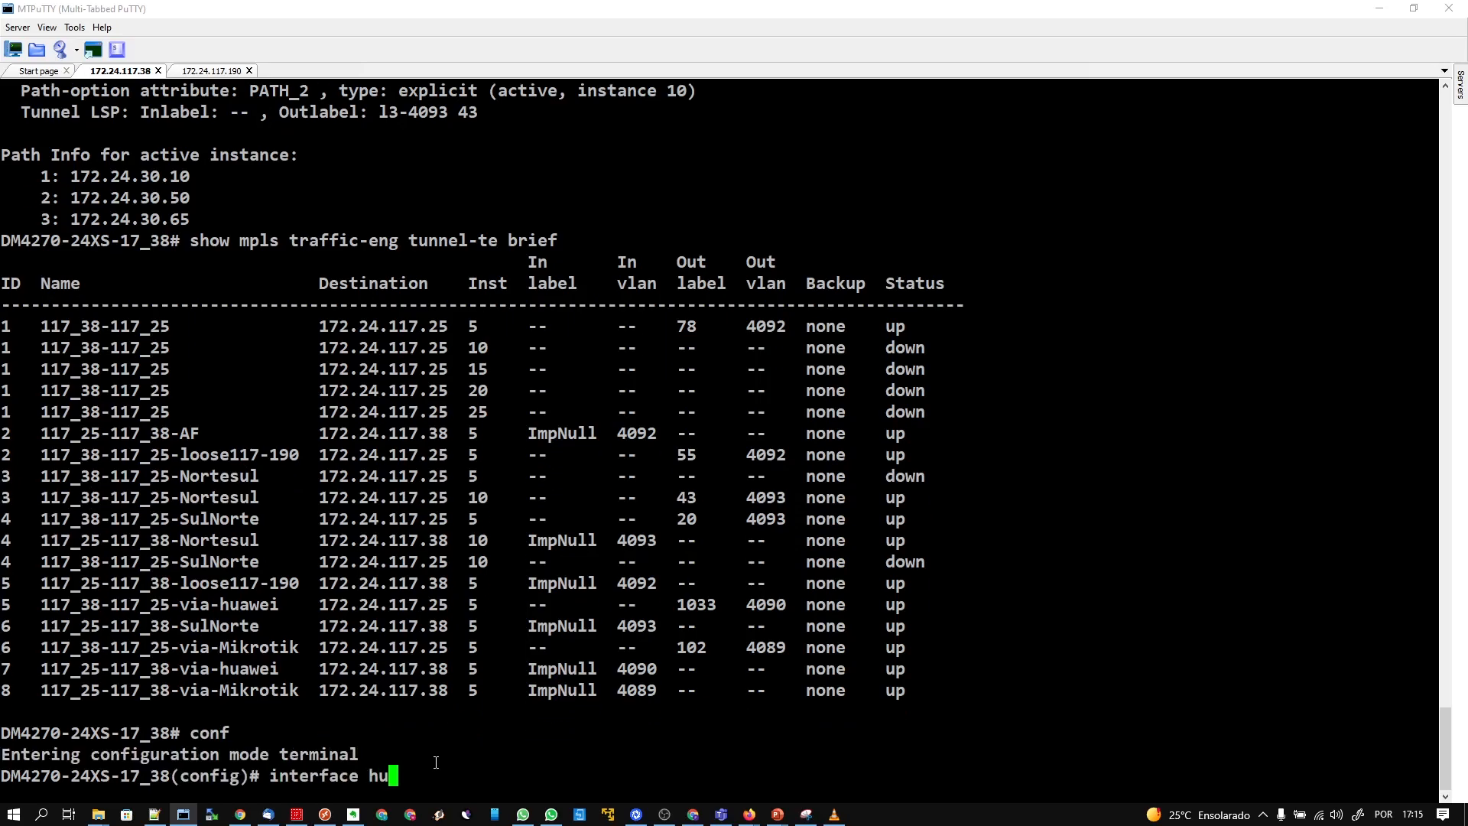
pyautogui.press('Tab')
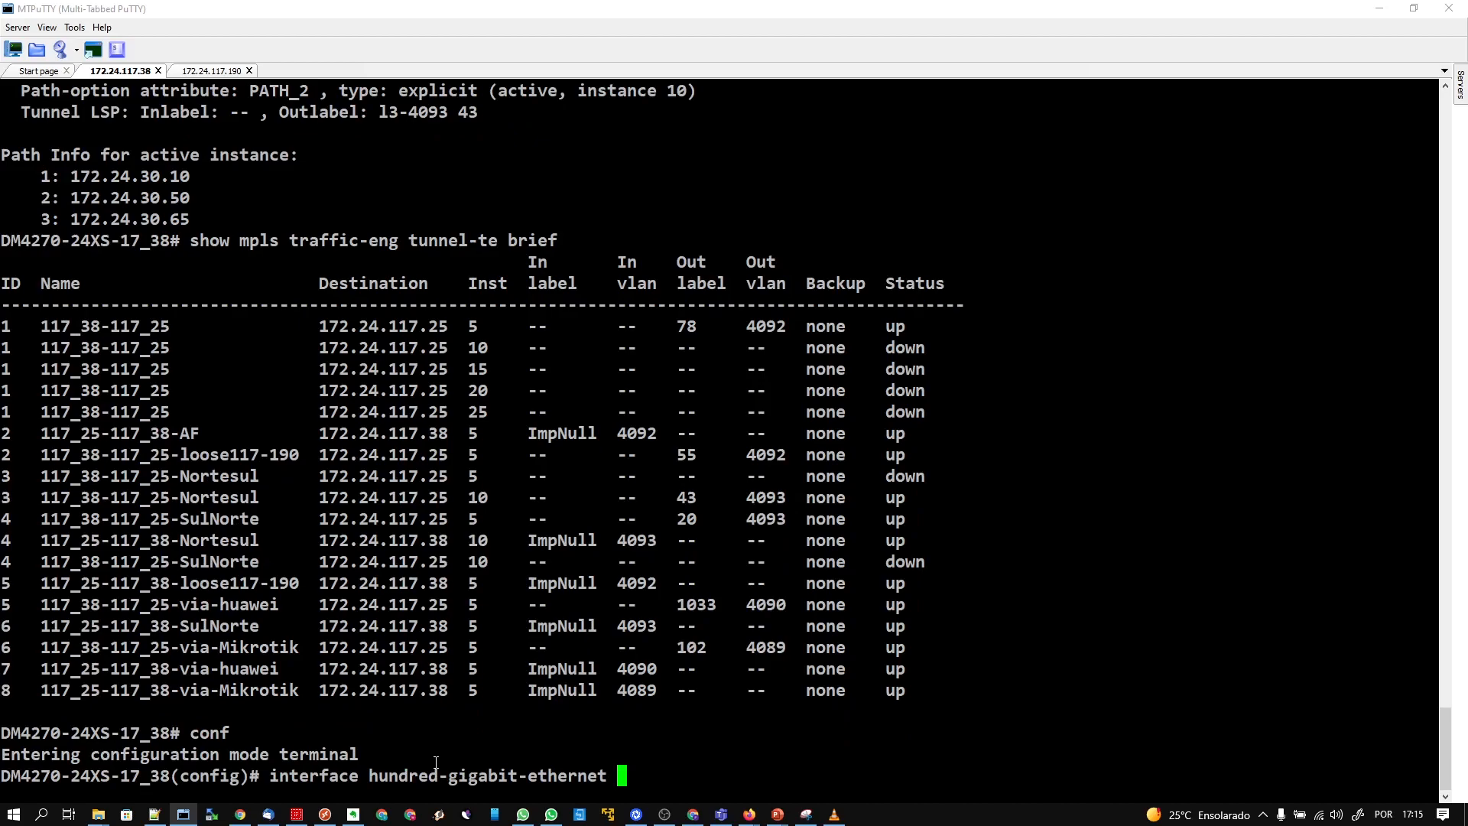
pyautogui.write('1/1/2')
pyautogui.press('Return')
pyautogui.write('no sh')
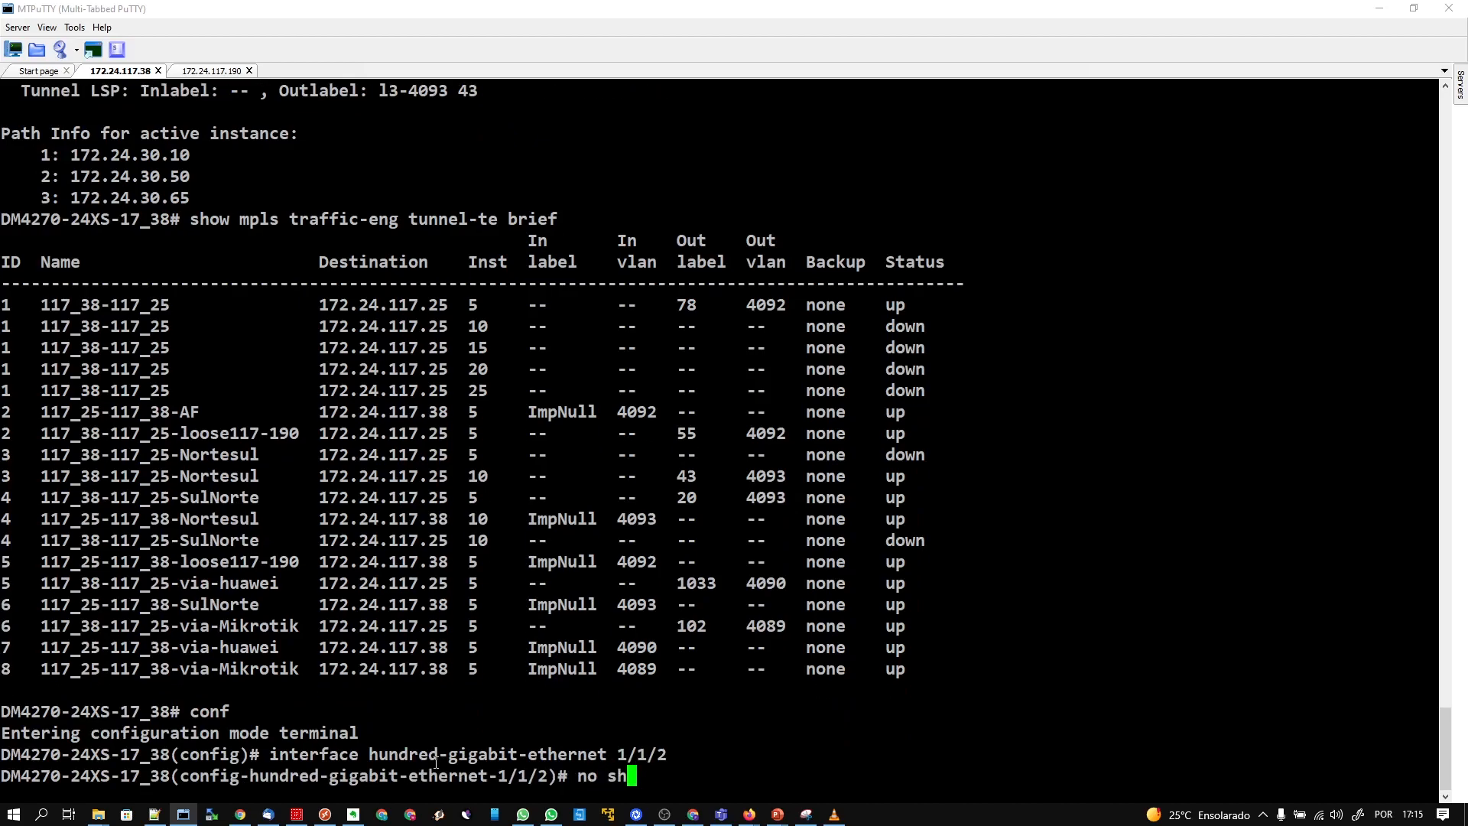
pyautogui.press('Tab')
pyautogui.press('Return')
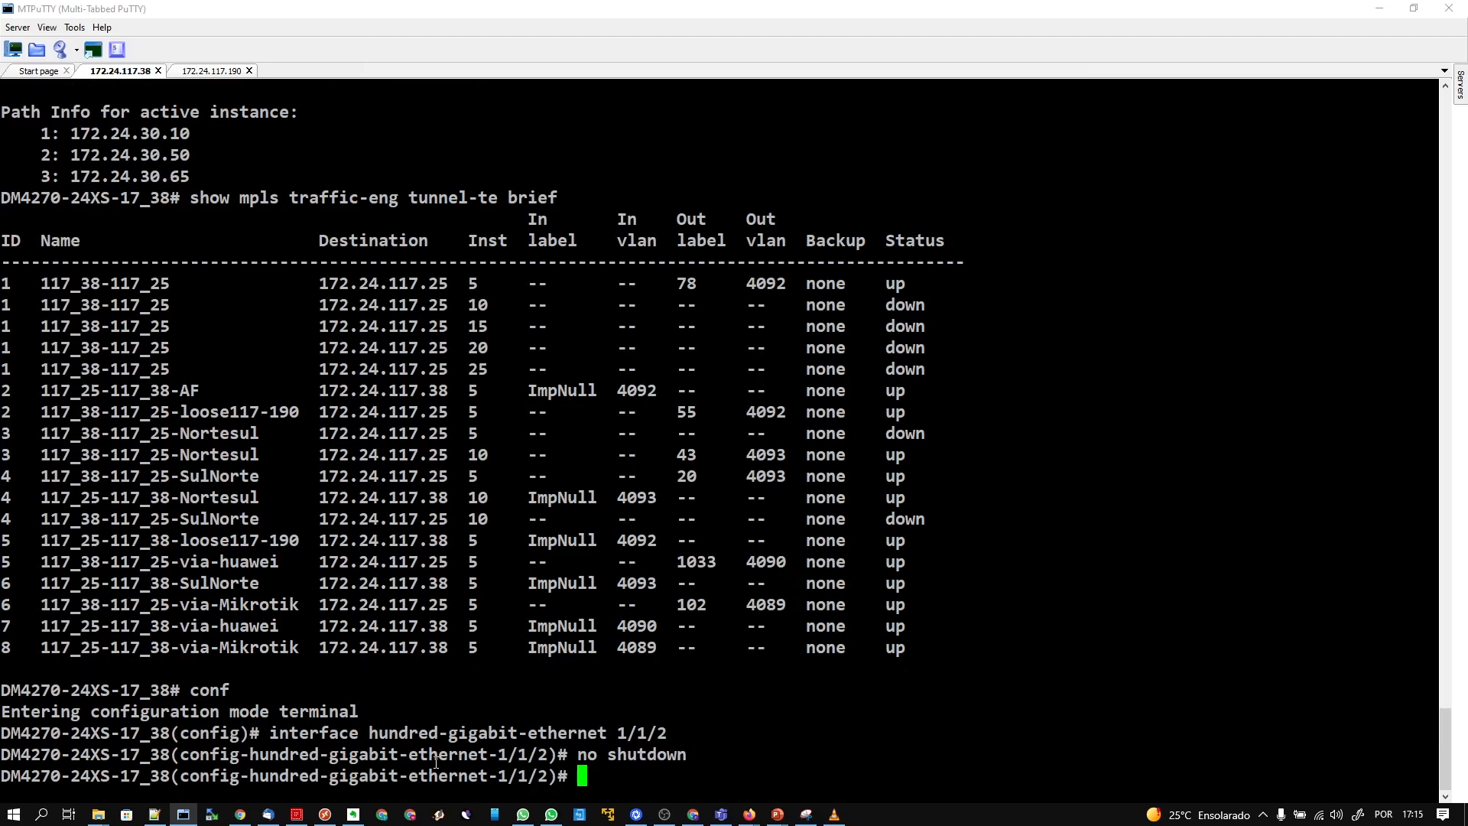
pyautogui.write('commit')
pyautogui.press('Return')
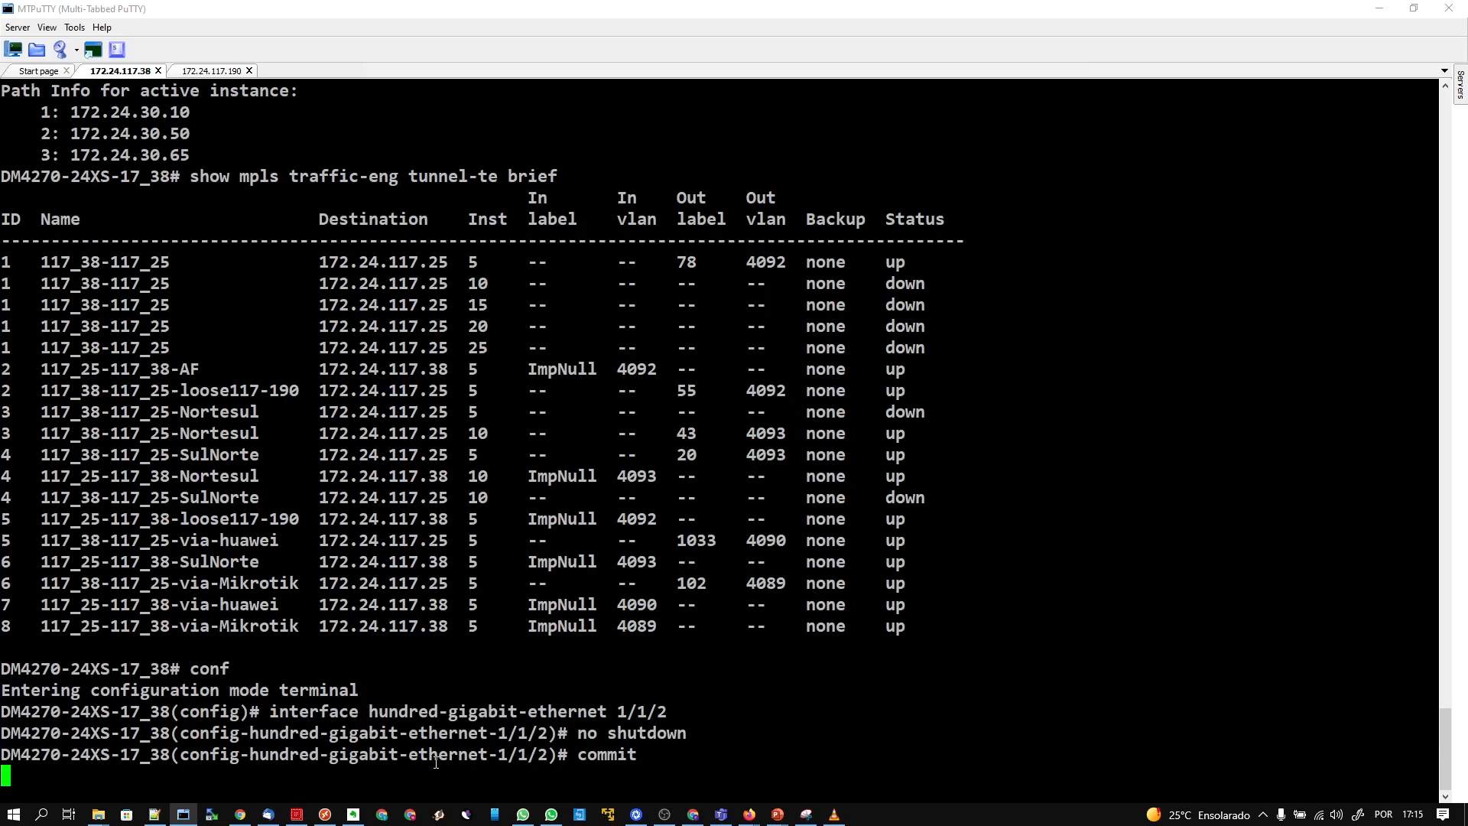
pyautogui.hotkey('ctrl', 'z')
# List the tunnels with "show mpls traffic-eng tunnel-te brief", check tunnel 3's instances, and run the listing again.
pyautogui.moveTo(189, 133); pyautogui.dragTo(549, 127)
pyautogui.rightClick(553, 127)
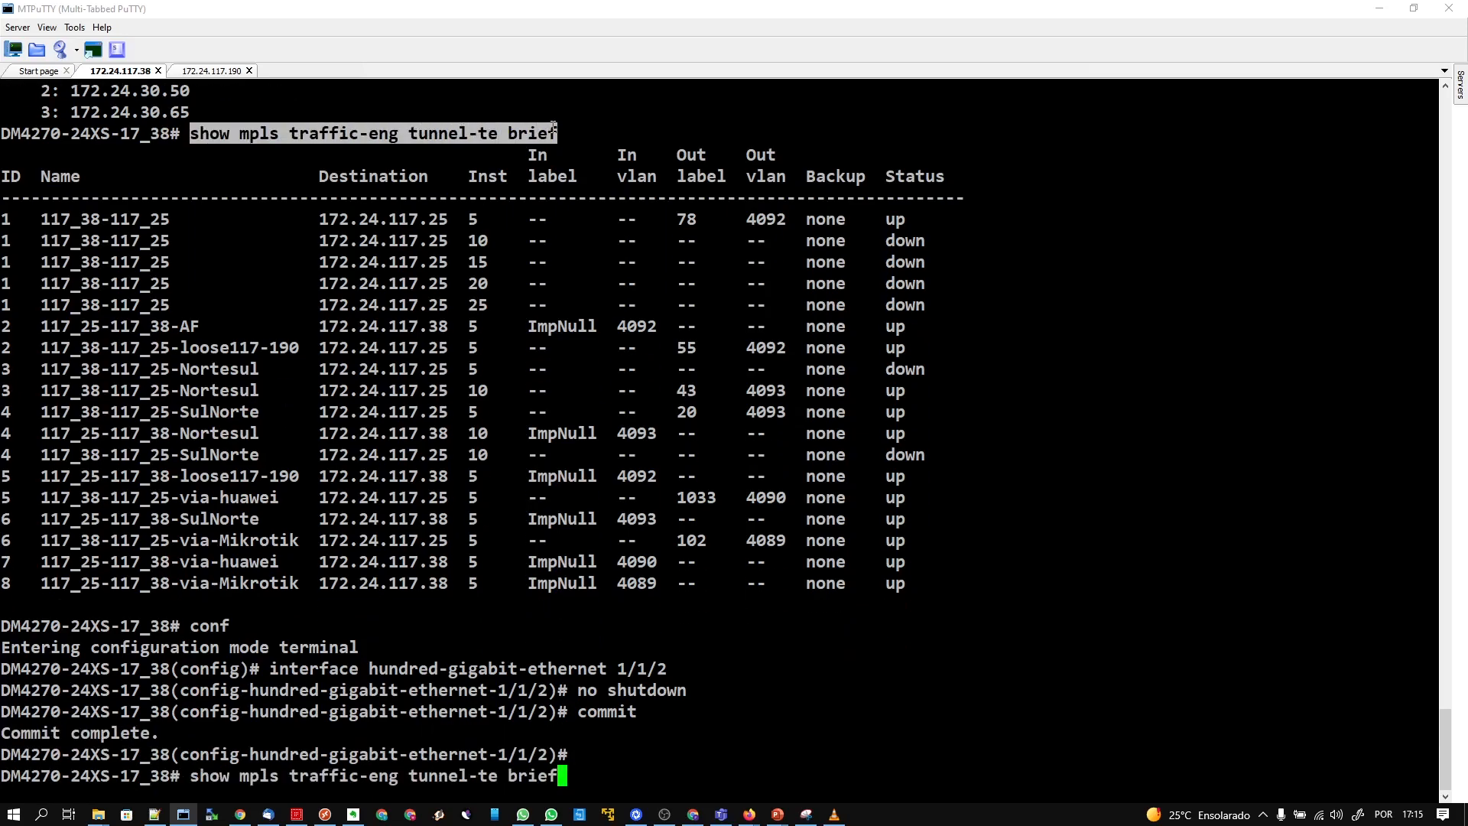
pyautogui.press('Return')
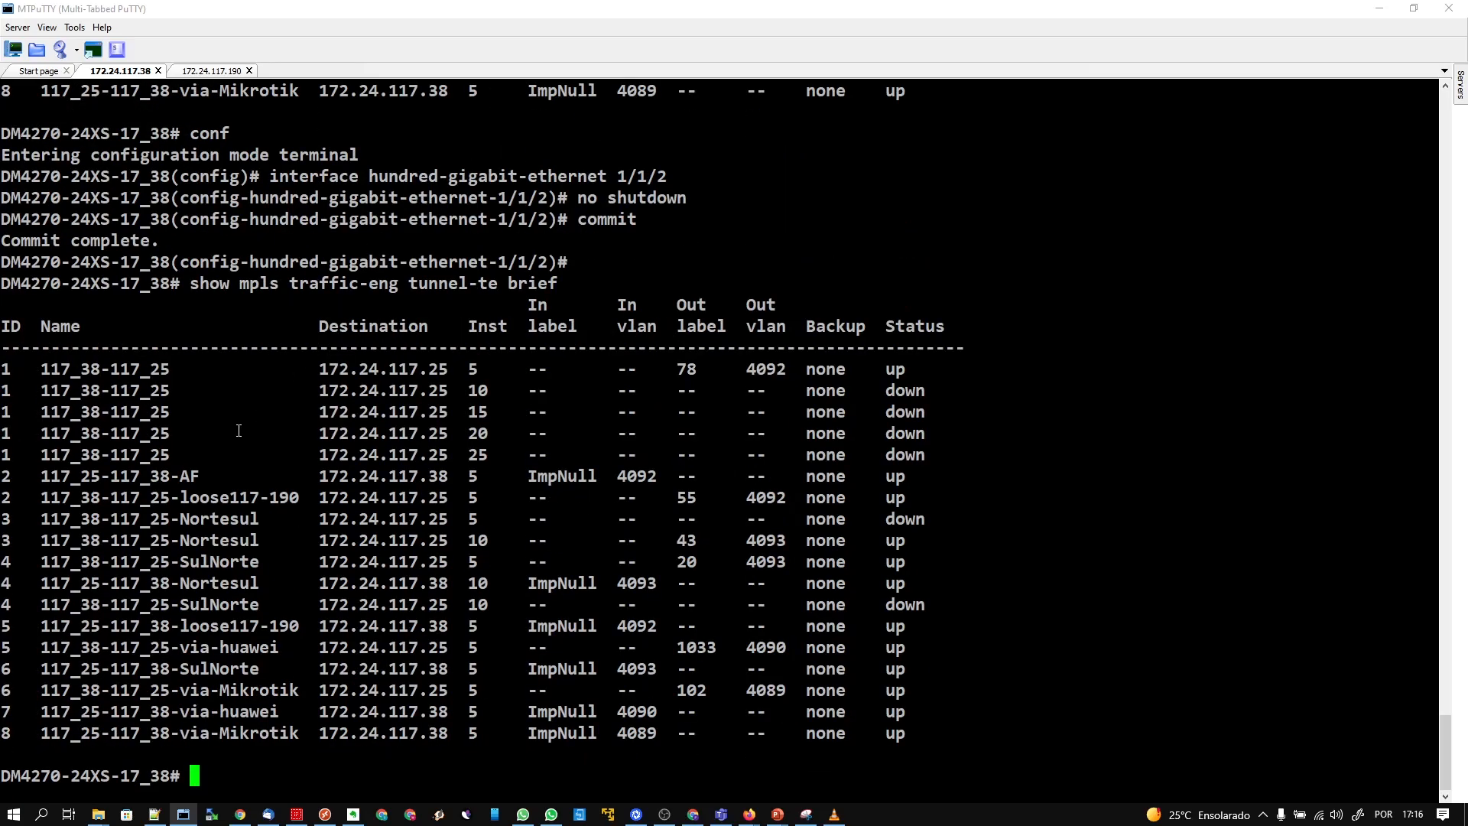
pyautogui.moveTo(2, 516); pyautogui.dragTo(964, 544)
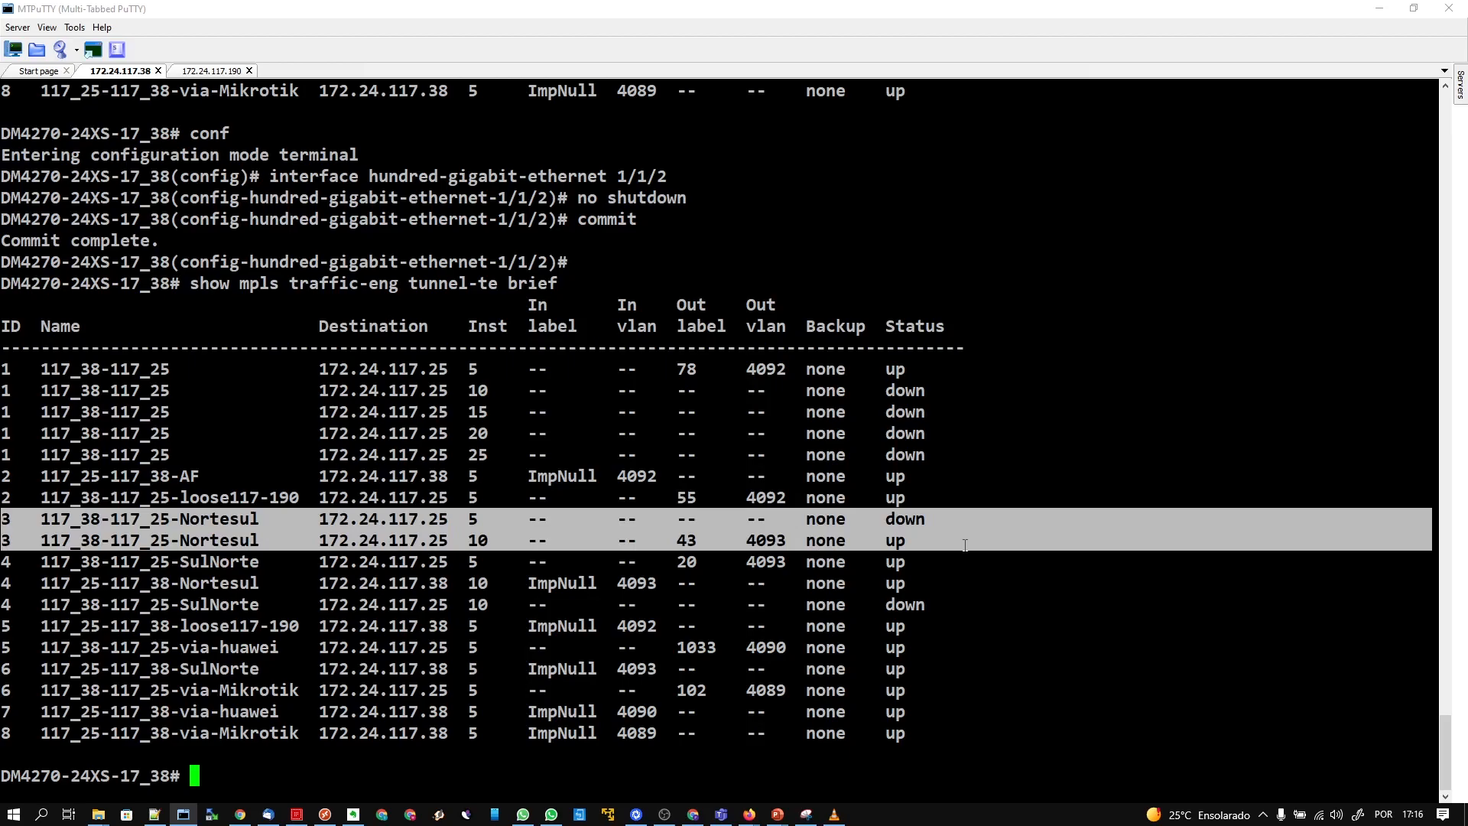
pyautogui.press('Up')
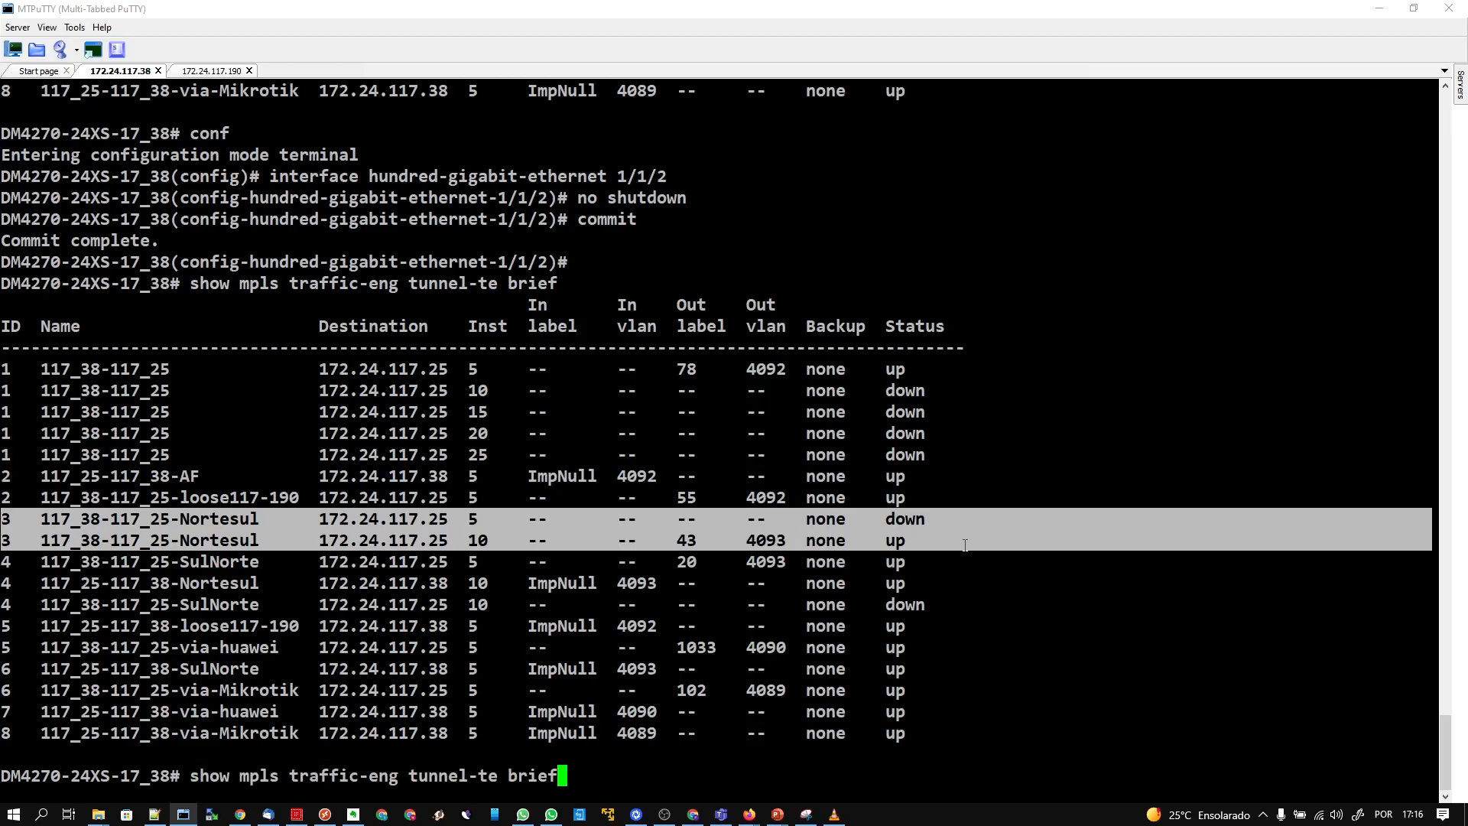
pyautogui.press('Return')
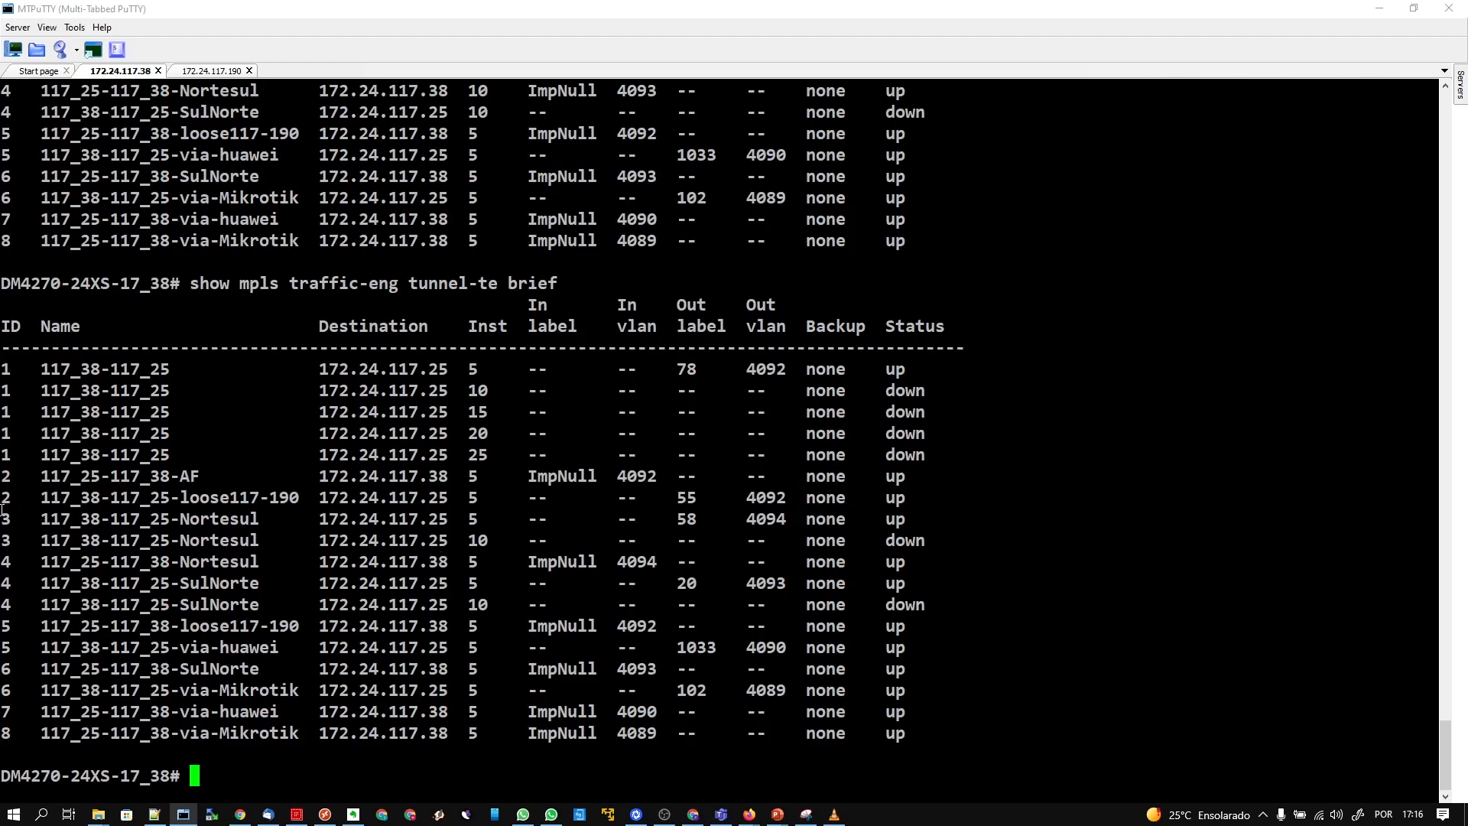
# Compare the labels, VLANs and status of instances 5 and 10 of 117_38-117_25-Nortesul in the refreshed listing.
pyautogui.moveTo(5, 518); pyautogui.dragTo(965, 549)
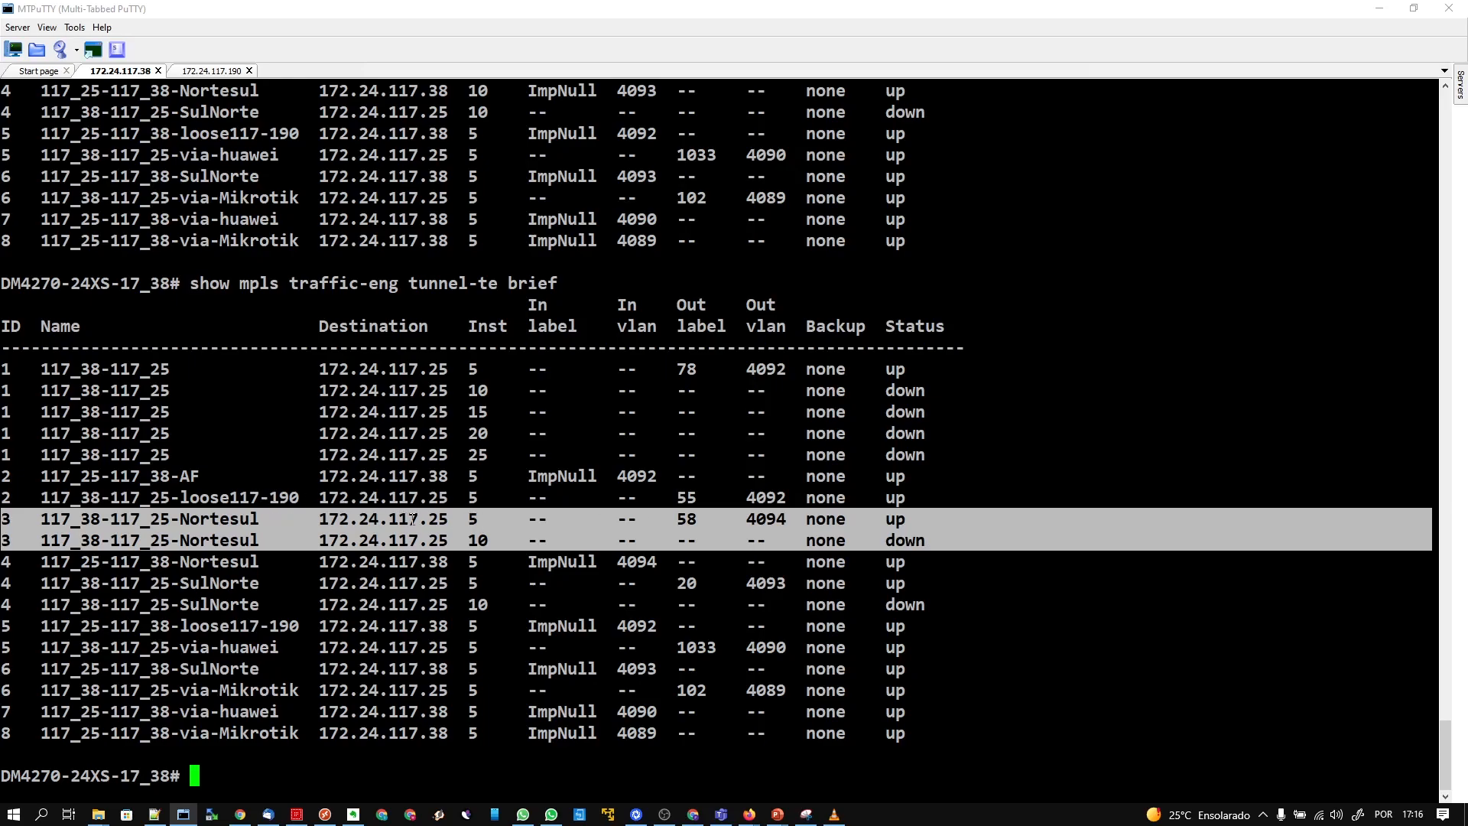
pyautogui.moveTo(449, 519); pyautogui.dragTo(479, 519)
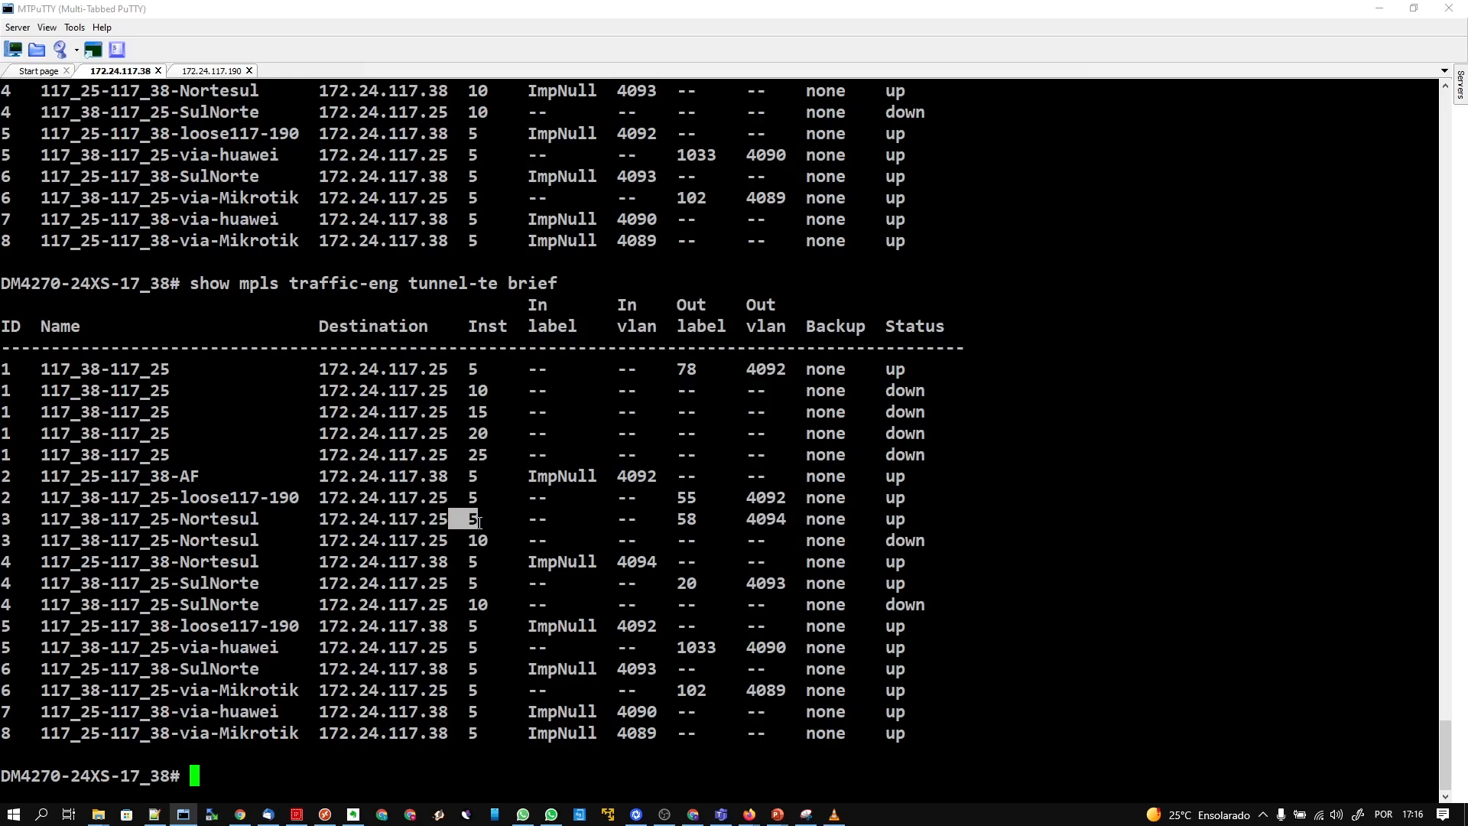
pyautogui.moveTo(6, 519); pyautogui.dragTo(939, 535)
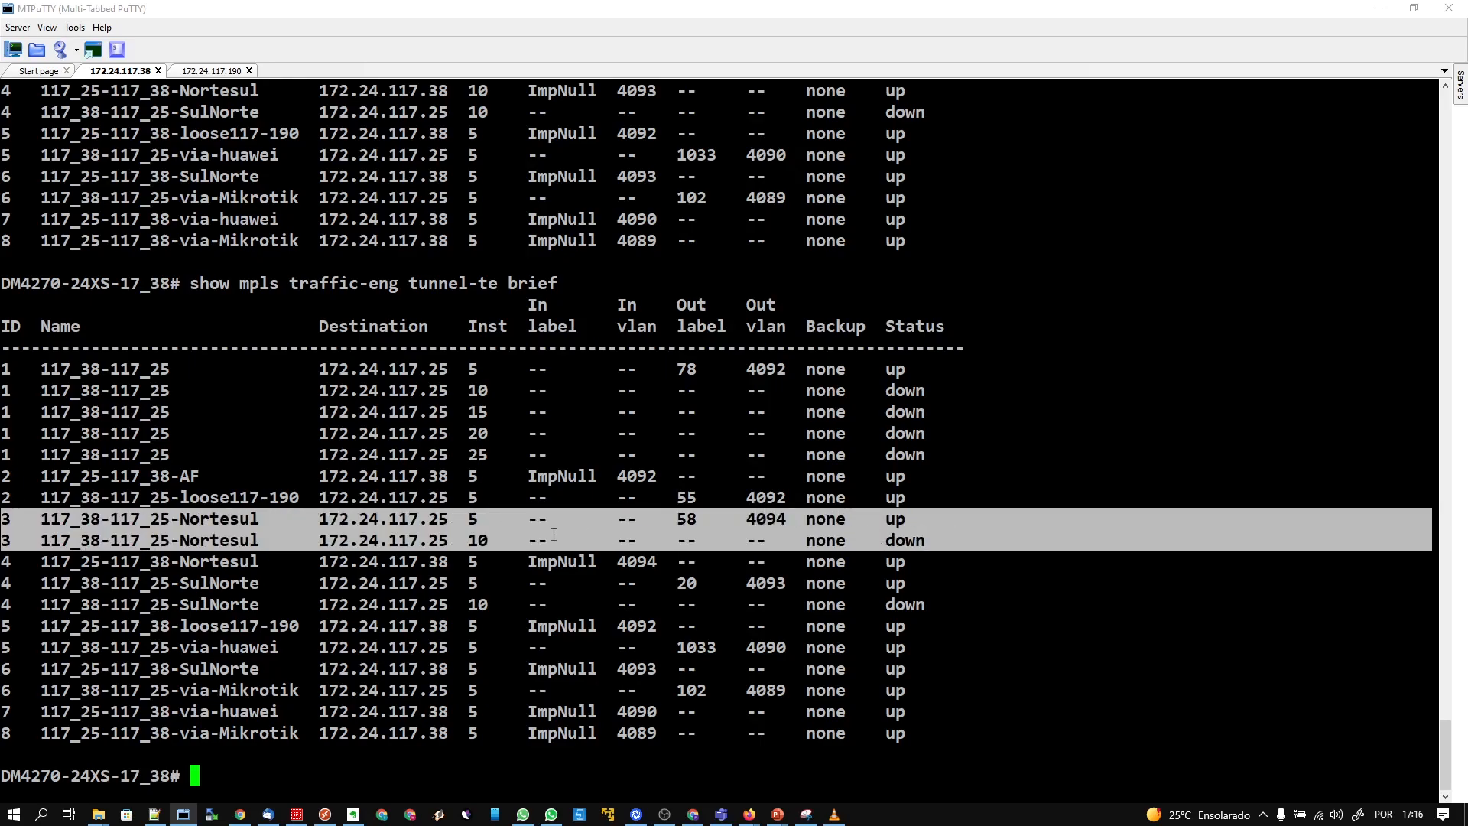
pyautogui.tripleClick(423, 519)
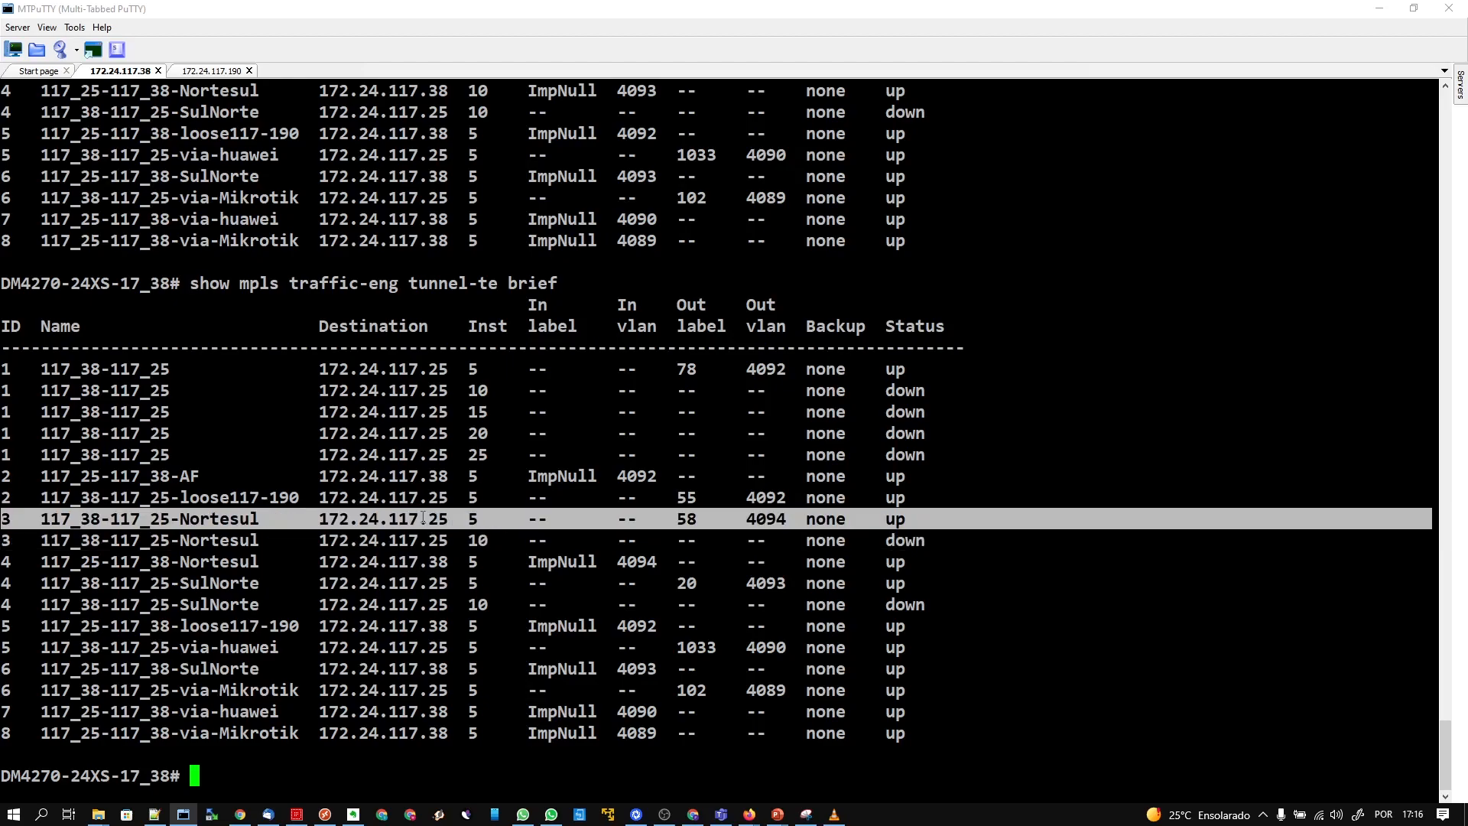
pyautogui.moveTo(946, 543); pyautogui.dragTo(11, 526)
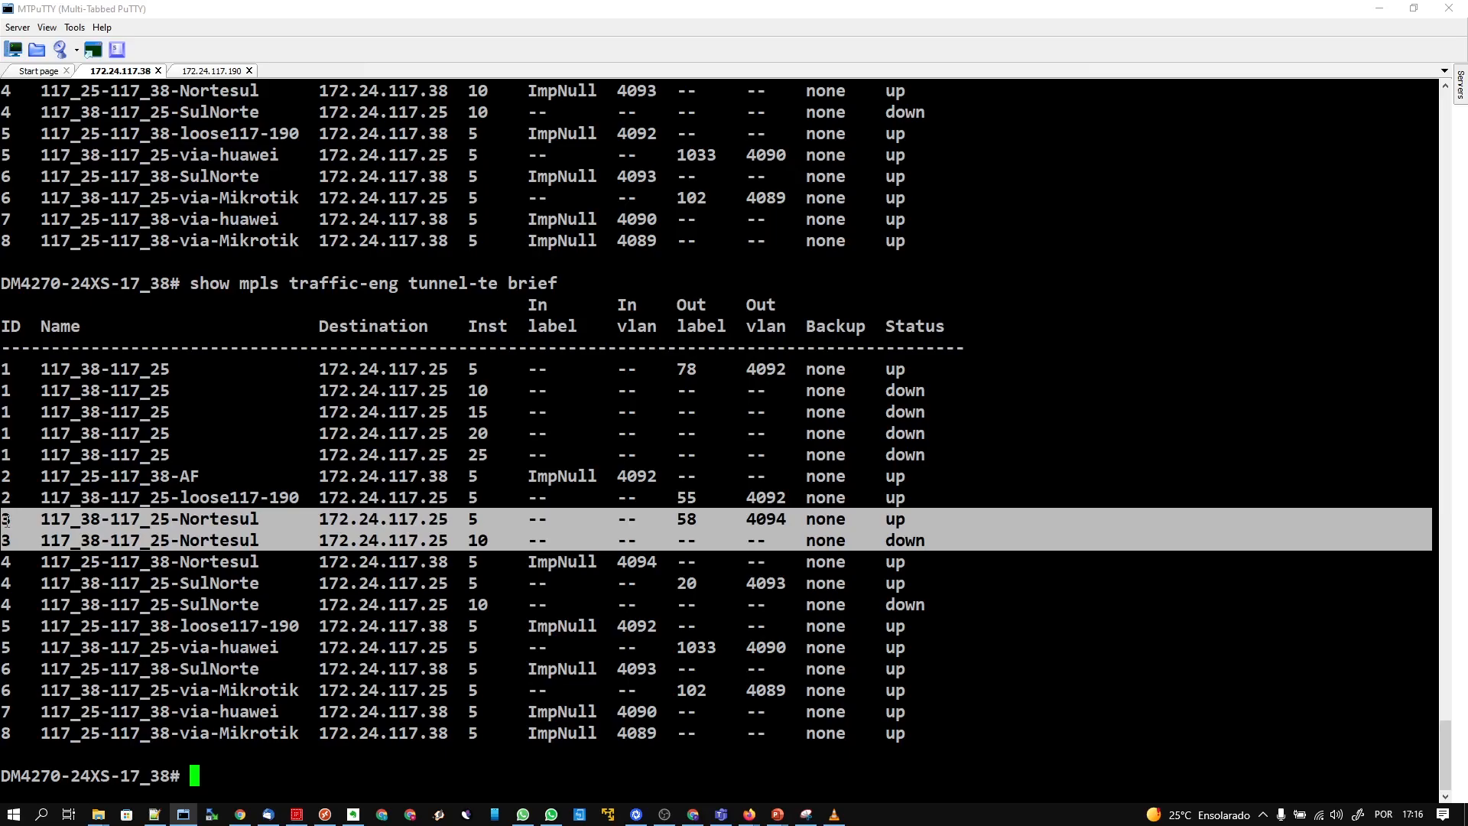
pyautogui.hotkey('alt', 'Tab')
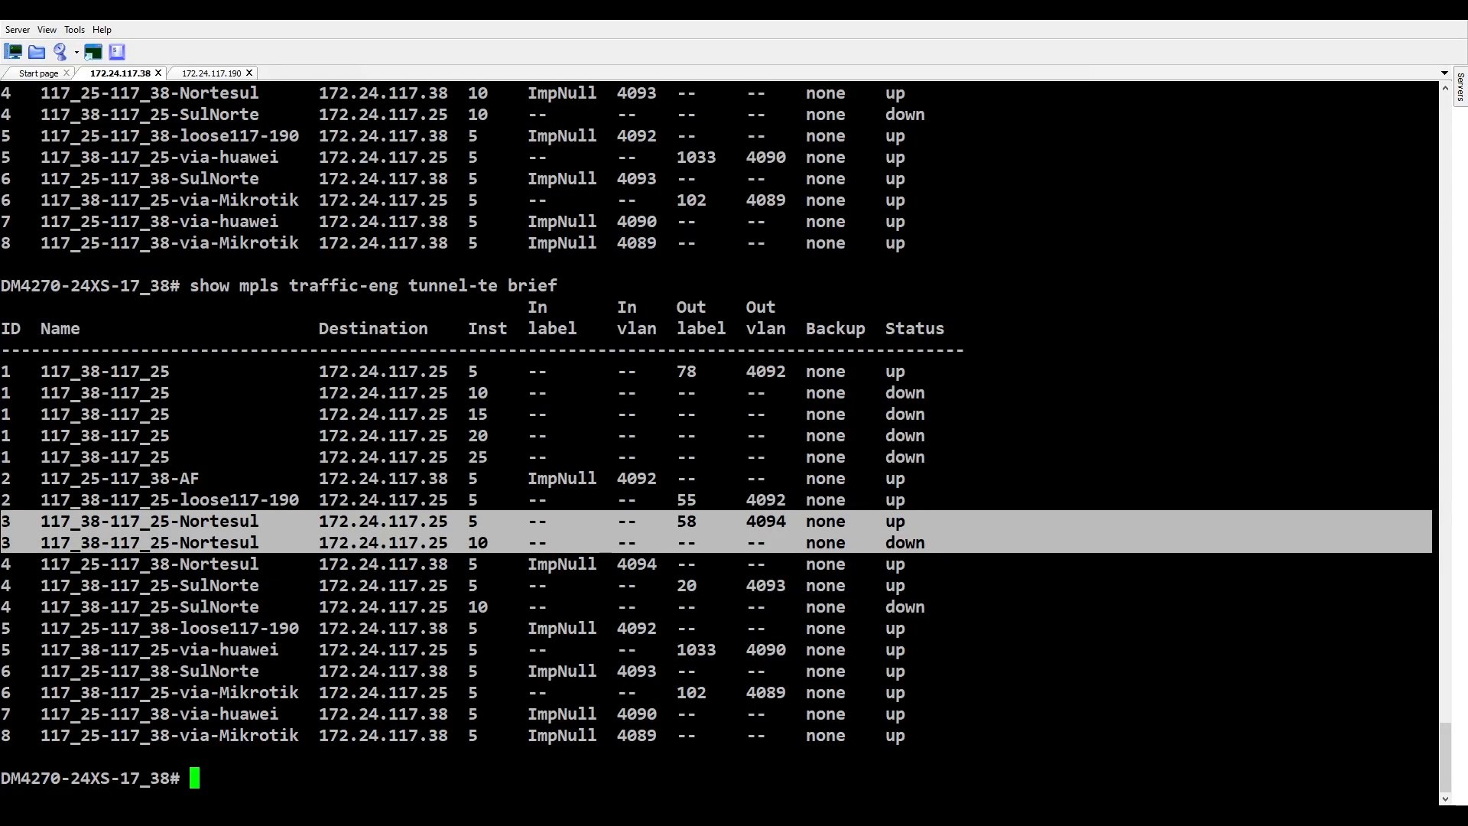
# Display the MPLS traffic engineering configuration with "show running-config mpls traffic-eng".
pyautogui.write('show run')
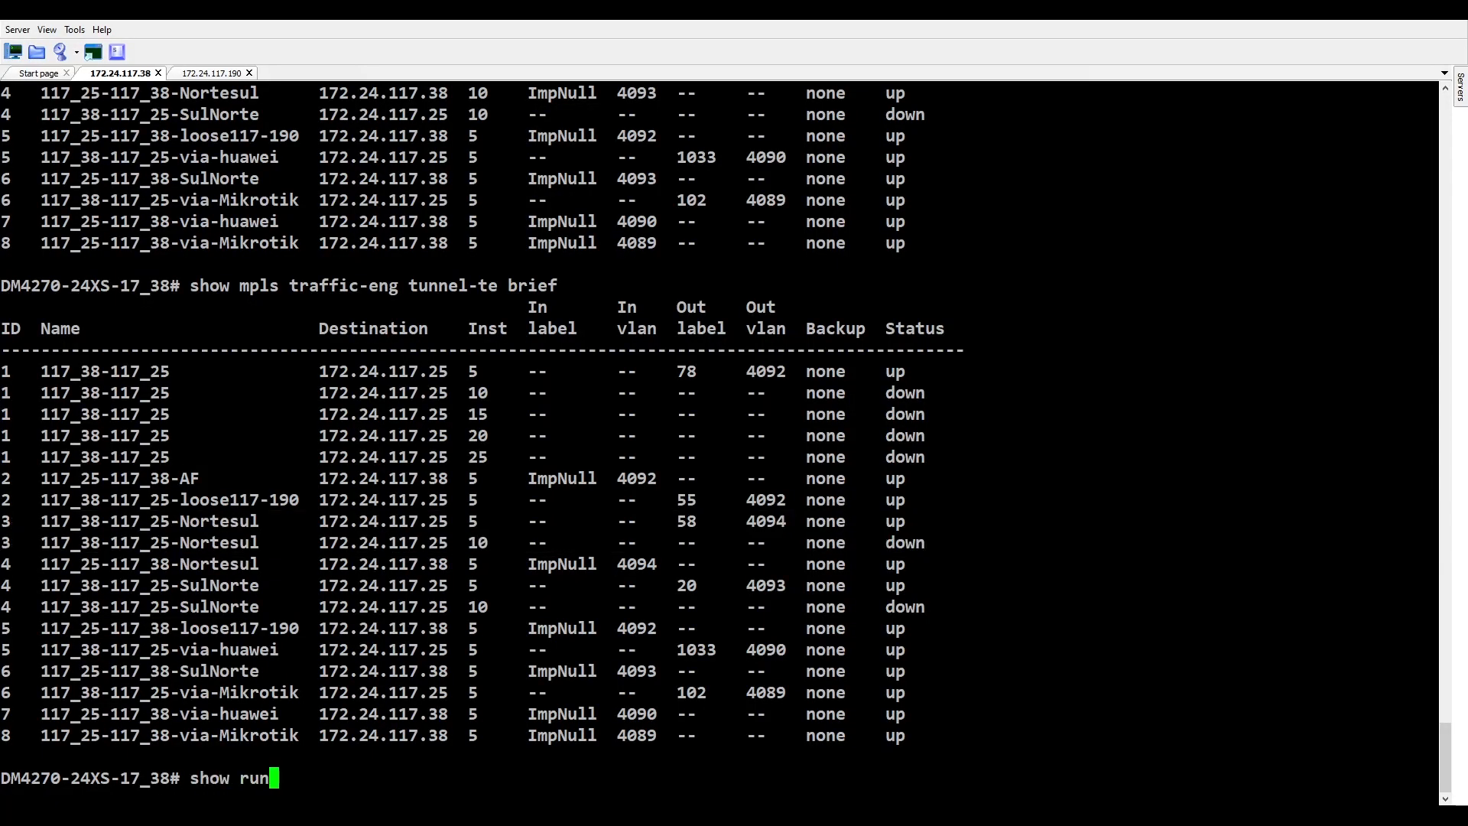
pyautogui.press('Tab')
pyautogui.write('mpls ')
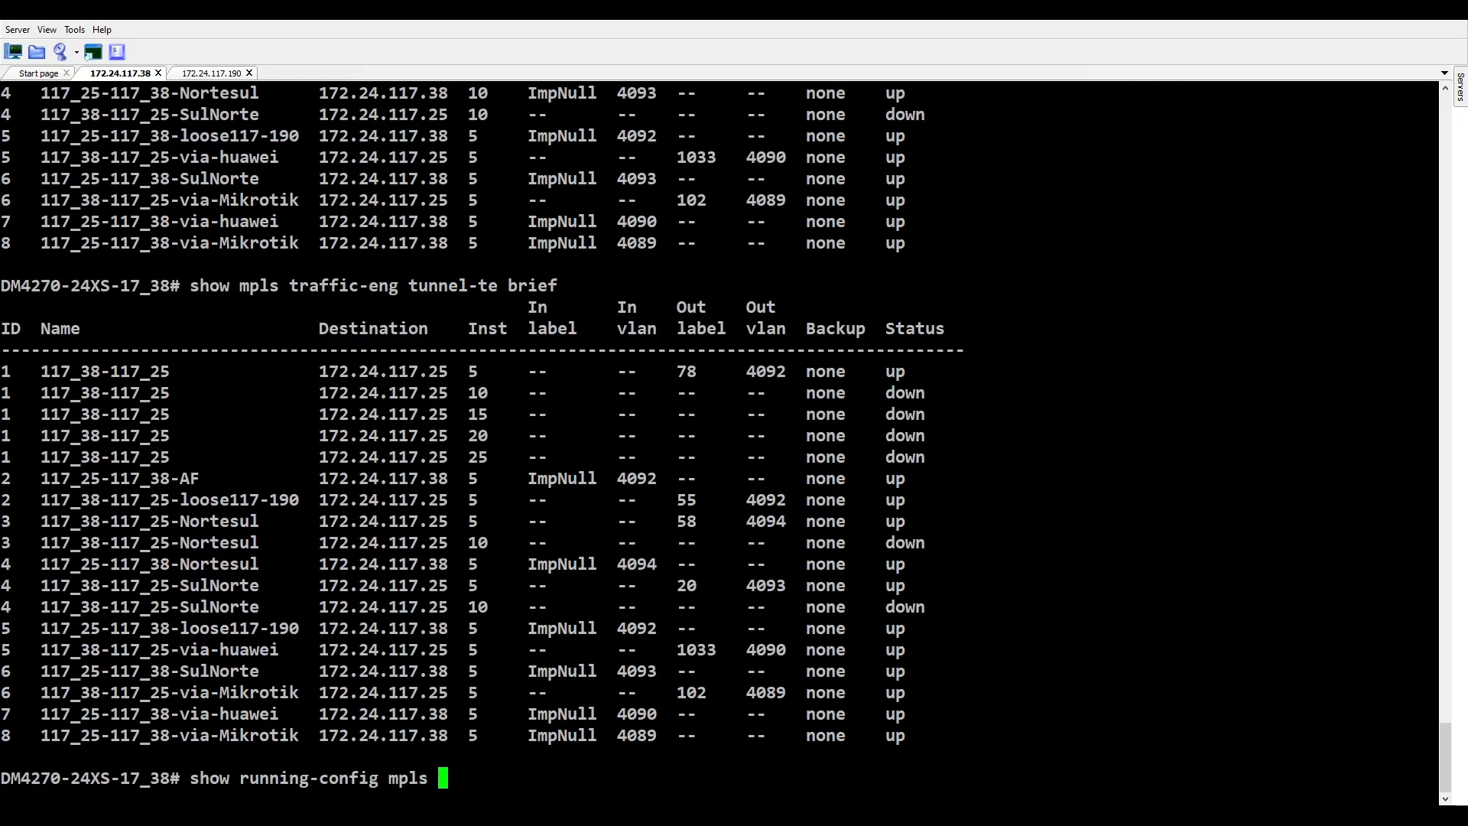
pyautogui.write('tr')
pyautogui.press('Tab')
pyautogui.press('Return')
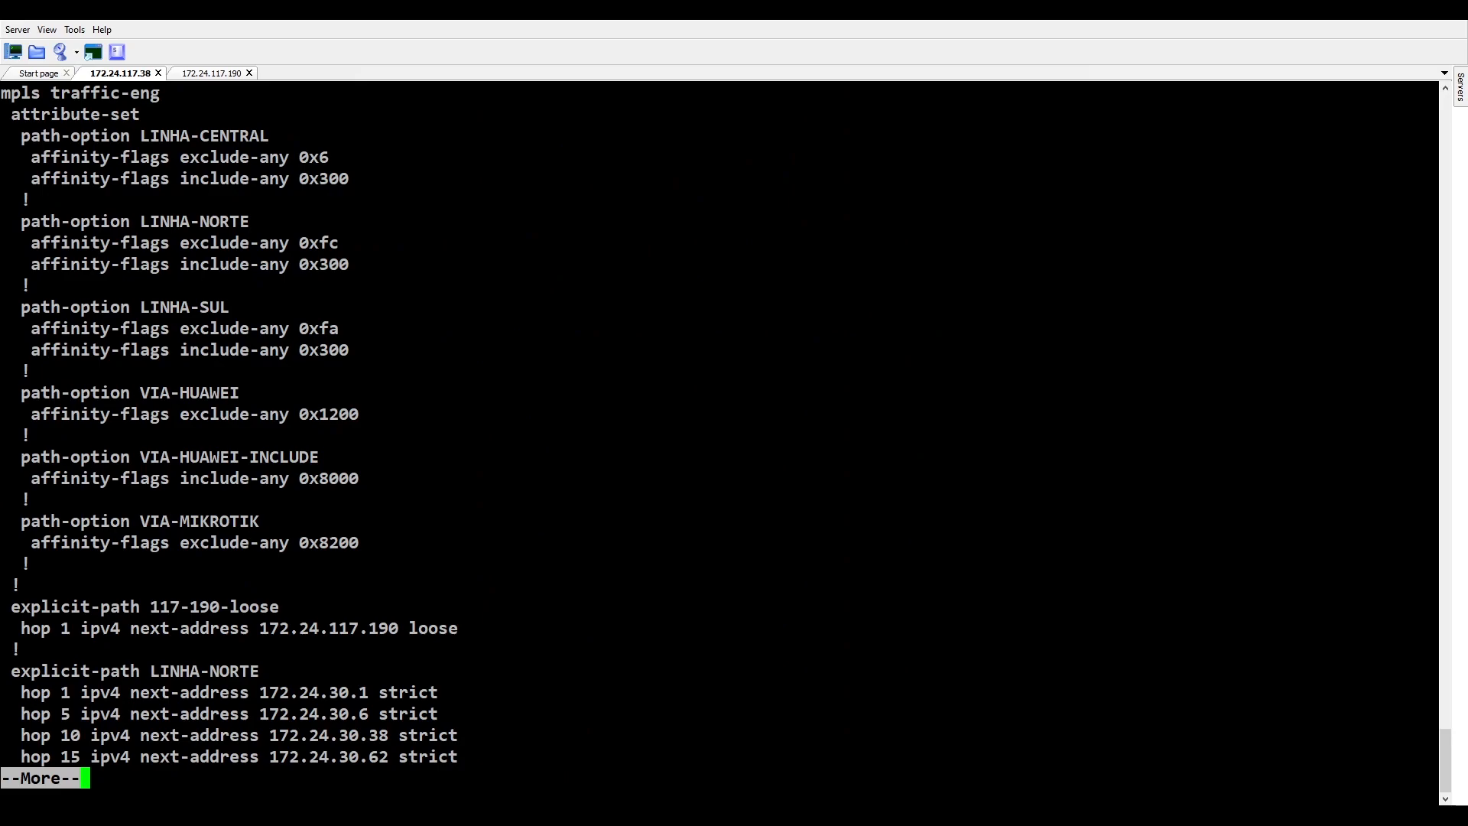
# Review the configured explicit paths, including LINHA-NORTE, LINHA-SUL and via-huawei, and exit the configuration output.
pyautogui.press('space')
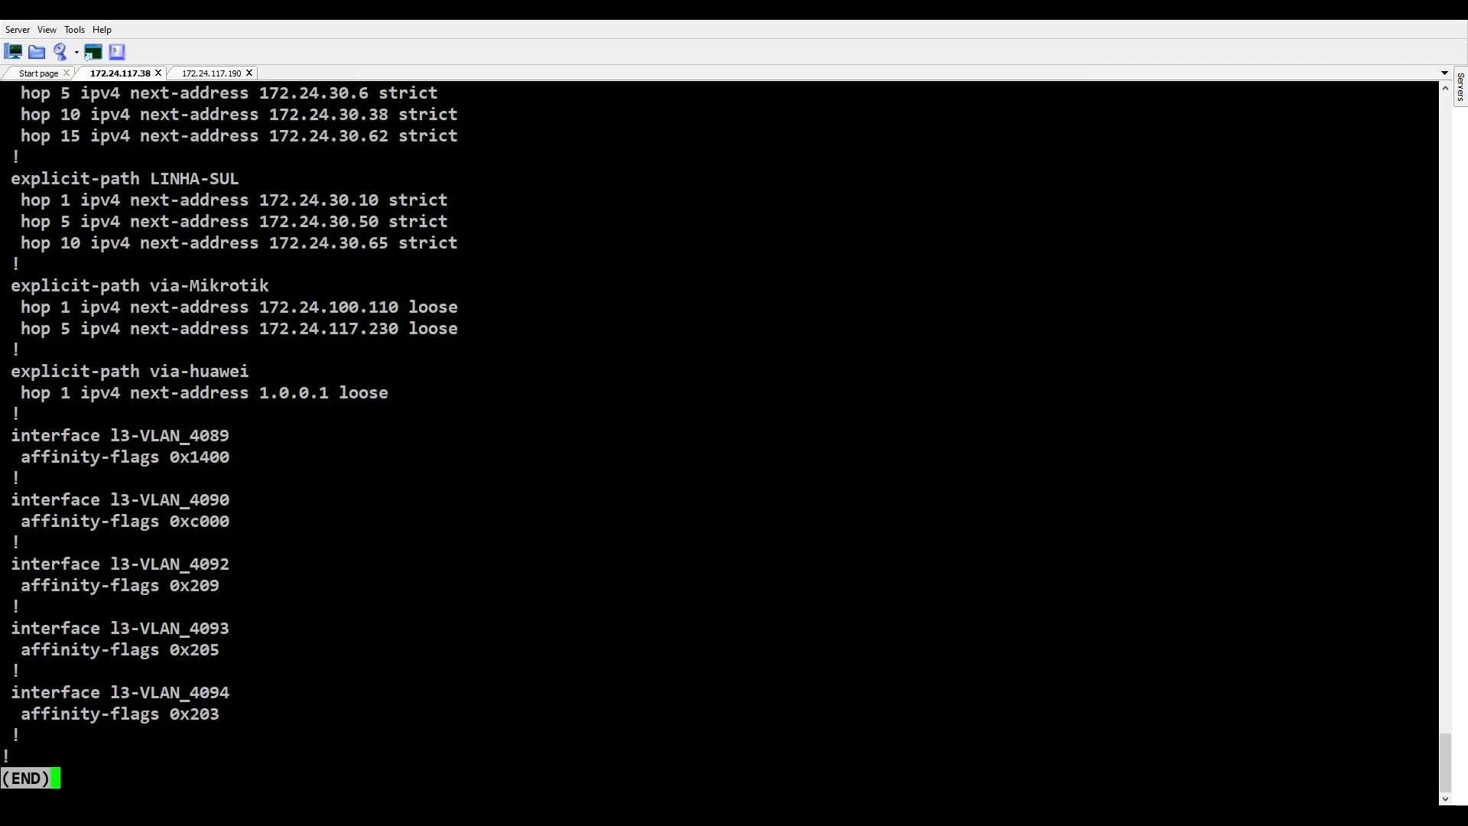
pyautogui.scroll(5, 719, 439)
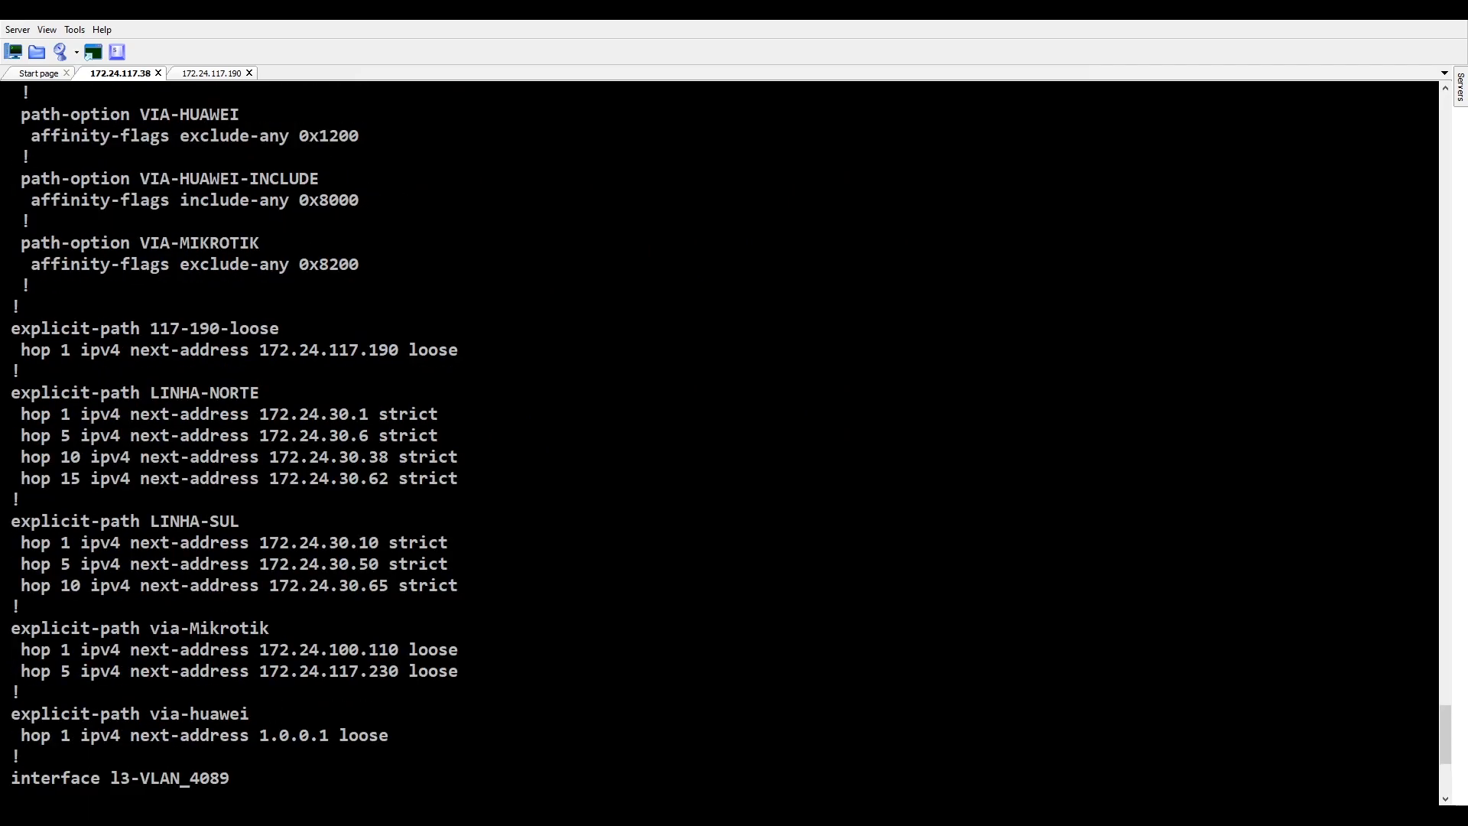
pyautogui.scroll(-5, 718, 439)
pyautogui.moveTo(389, 392); pyautogui.dragTo(11, 371)
pyautogui.write('q')
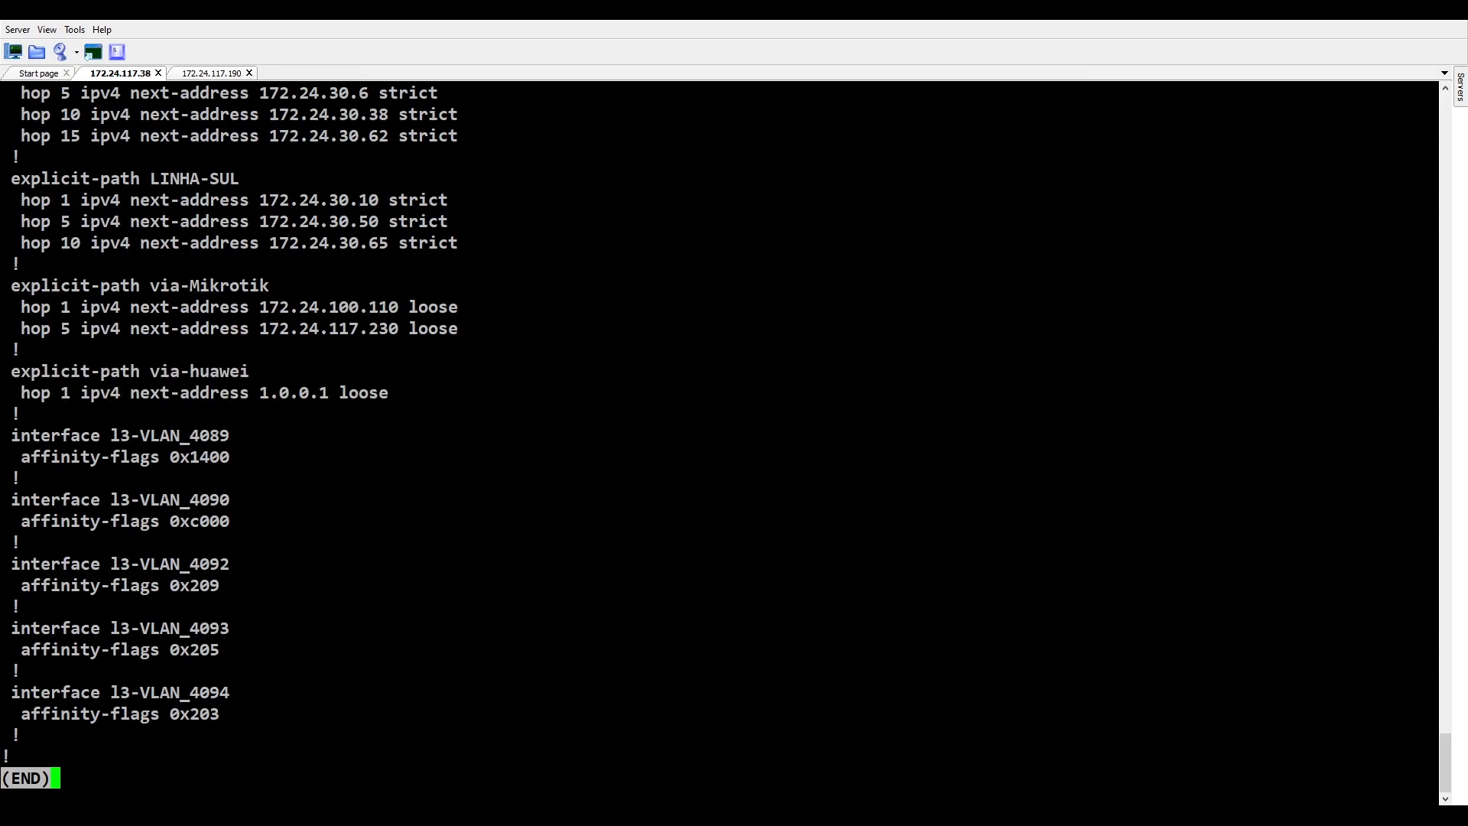
# Display the tunnel interface configuration with "show running-config interface tunnel-te".
pyautogui.write('show ')
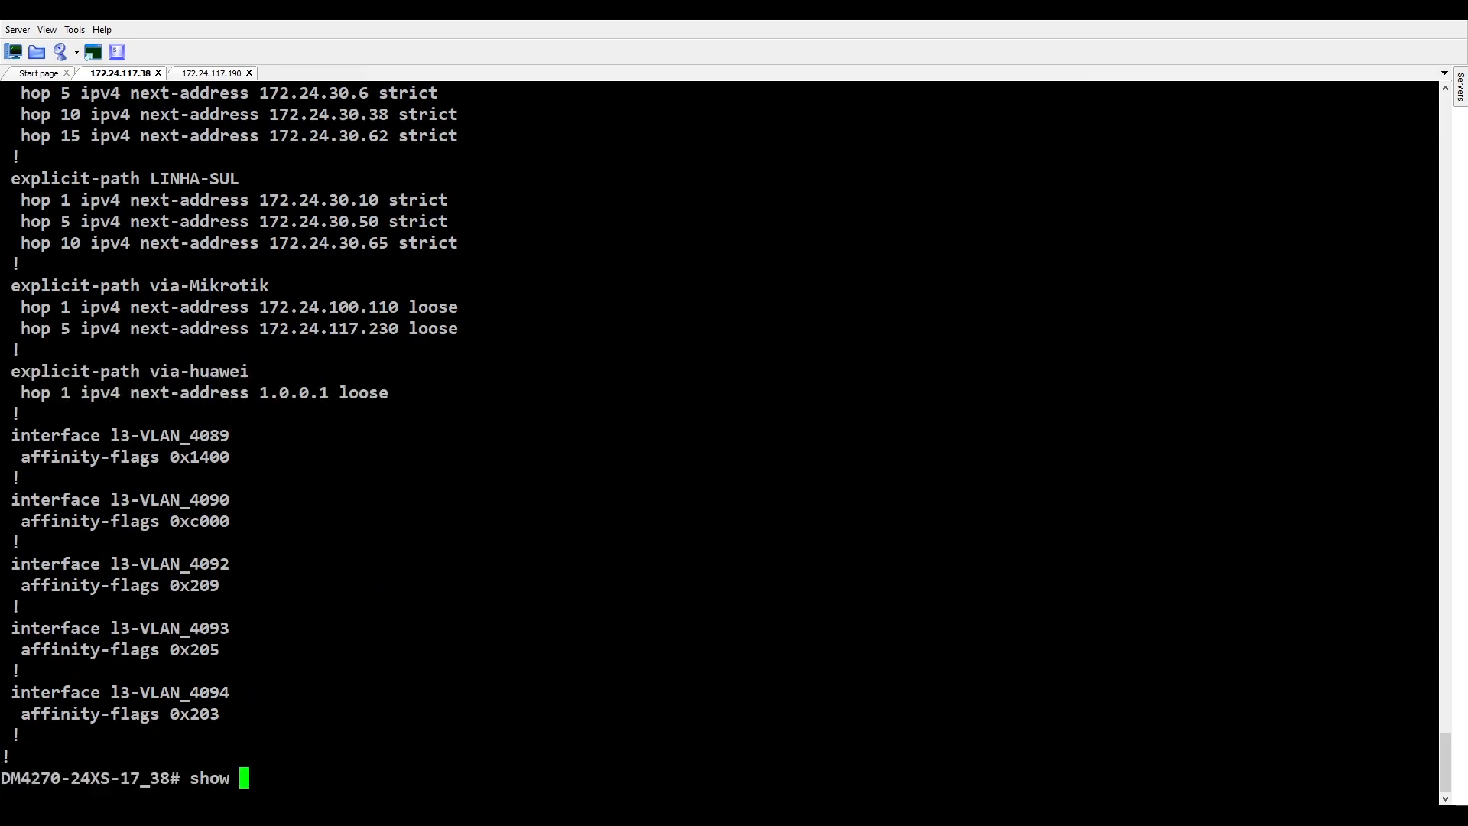
pyautogui.write('run')
pyautogui.press('Tab')
pyautogui.write('i')
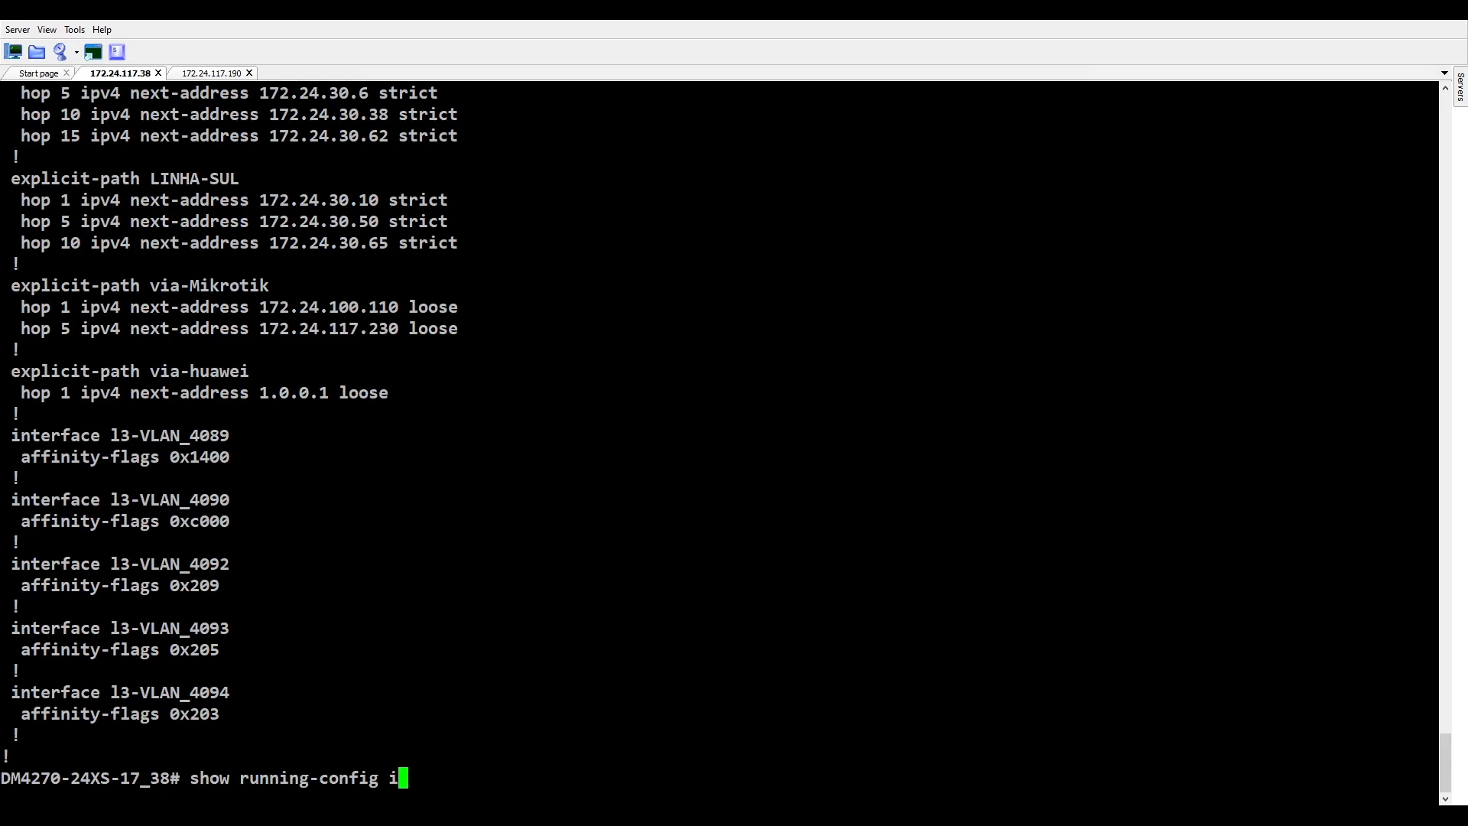
pyautogui.write('n')
pyautogui.press('Tab')
pyautogui.write('tu')
pyautogui.press('Tab')
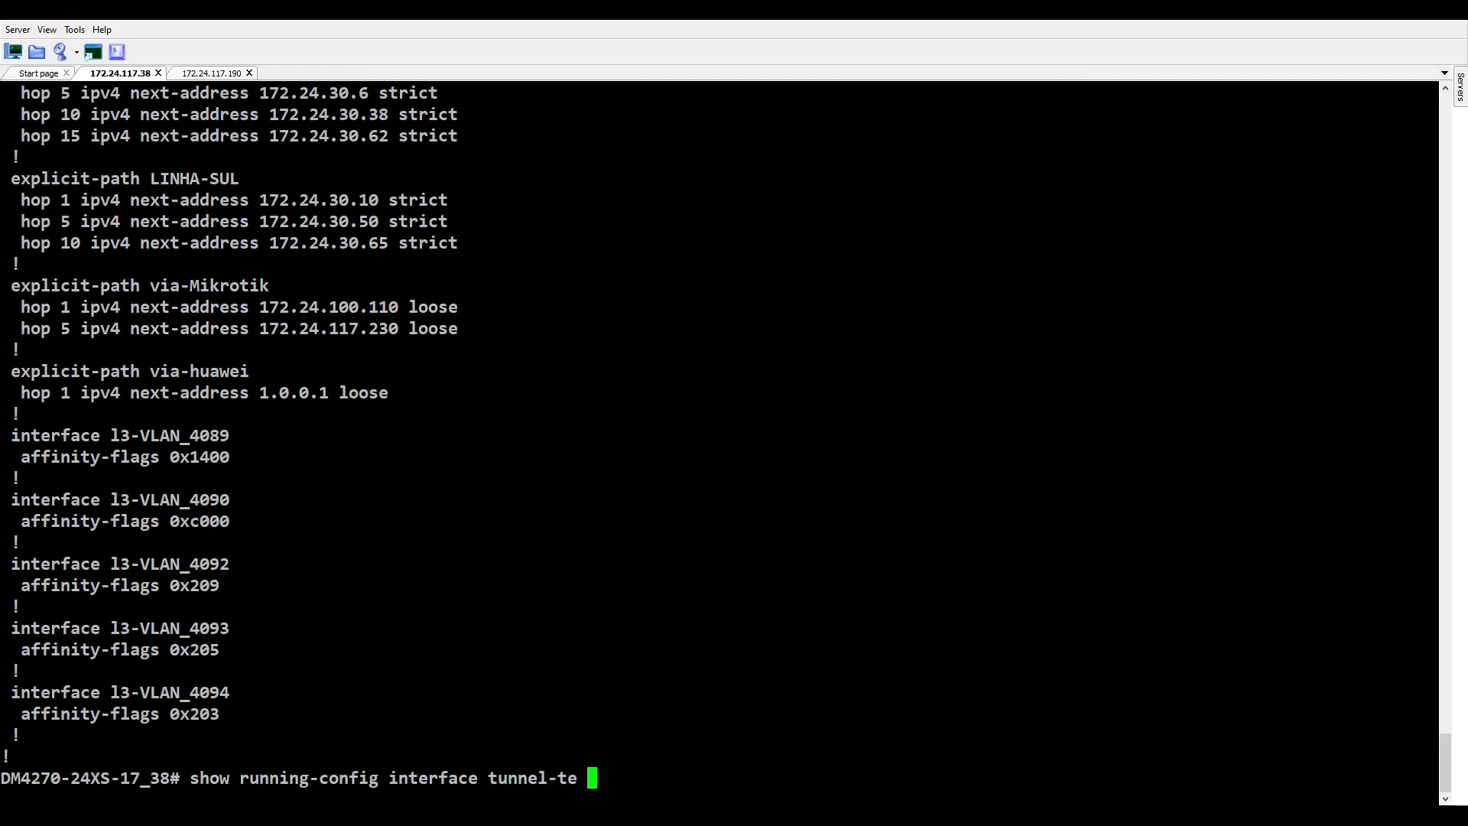
pyautogui.press('Return')
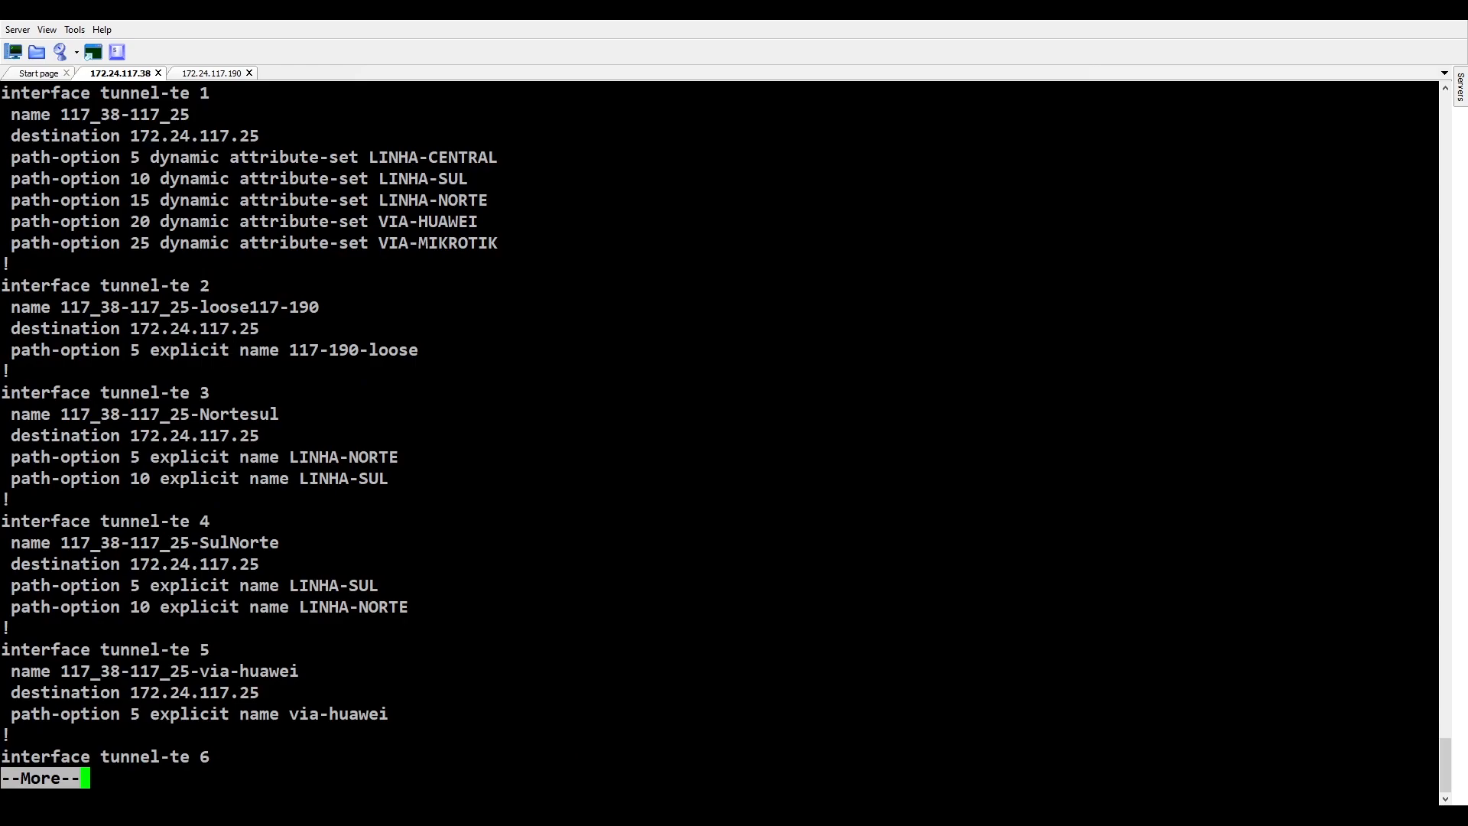
# Review the tunnel-te 5 configuration block and page through the rest of the output back to the prompt.
pyautogui.moveTo(2, 649); pyautogui.dragTo(401, 718)
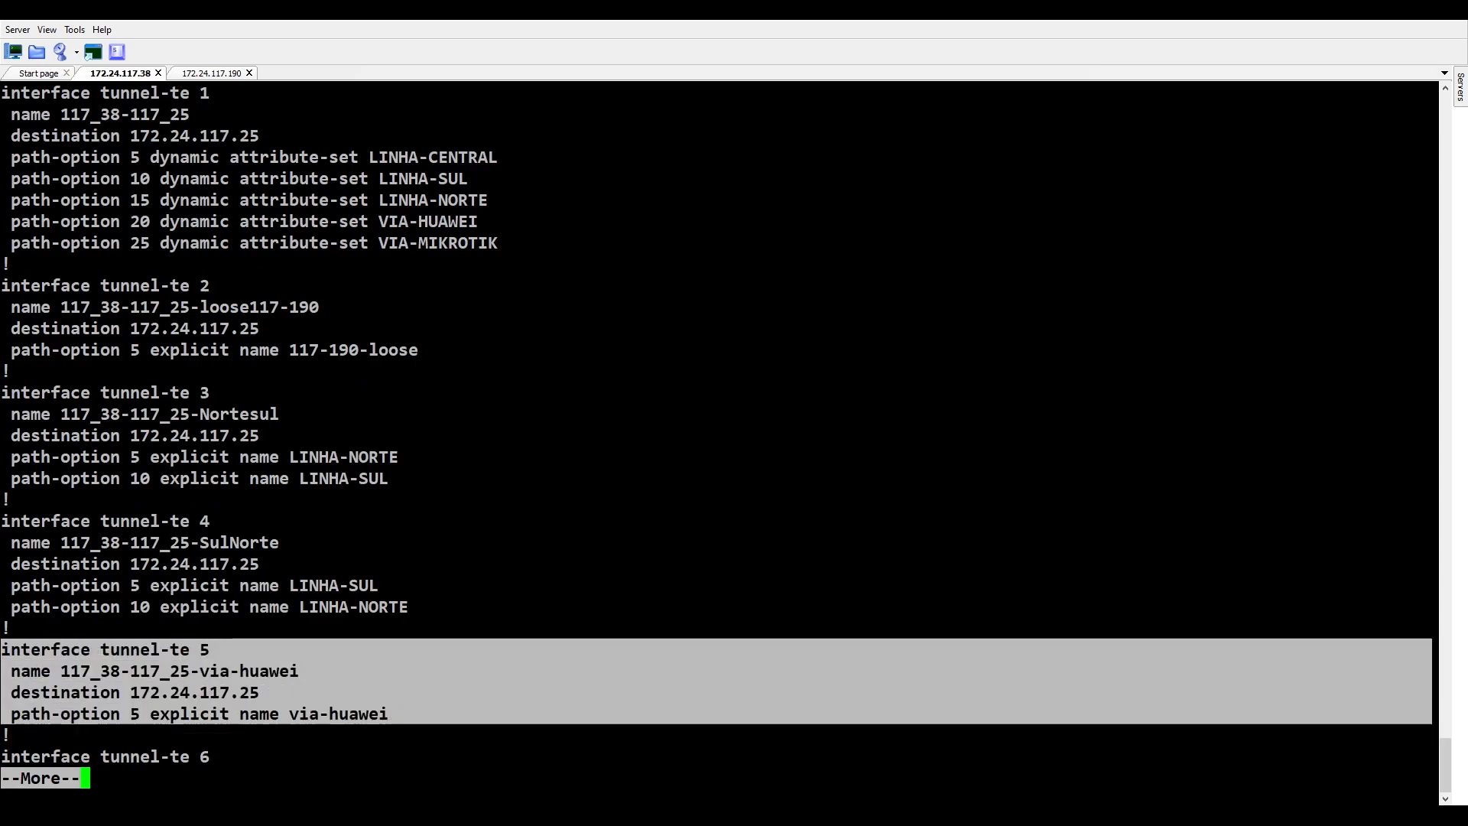
pyautogui.click(401, 718)
pyautogui.press('space')
pyautogui.write('q')
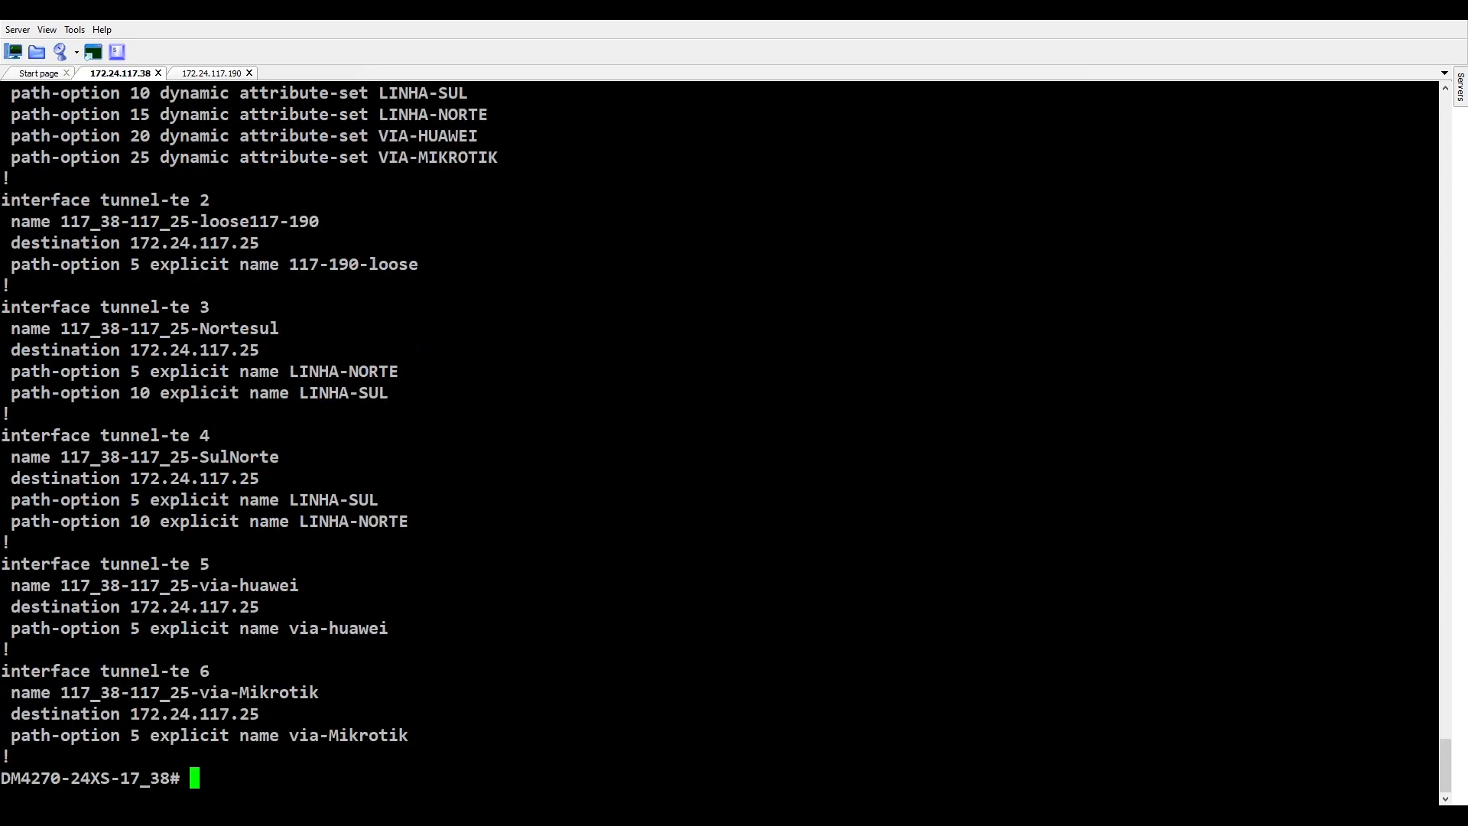
# List the VPNs of the TUNEL-TE group with "show mpls l2vpn vpws-group TUNEL-TE brief" and check VPN 1002's entry.
pyautogui.write('show mpls l')
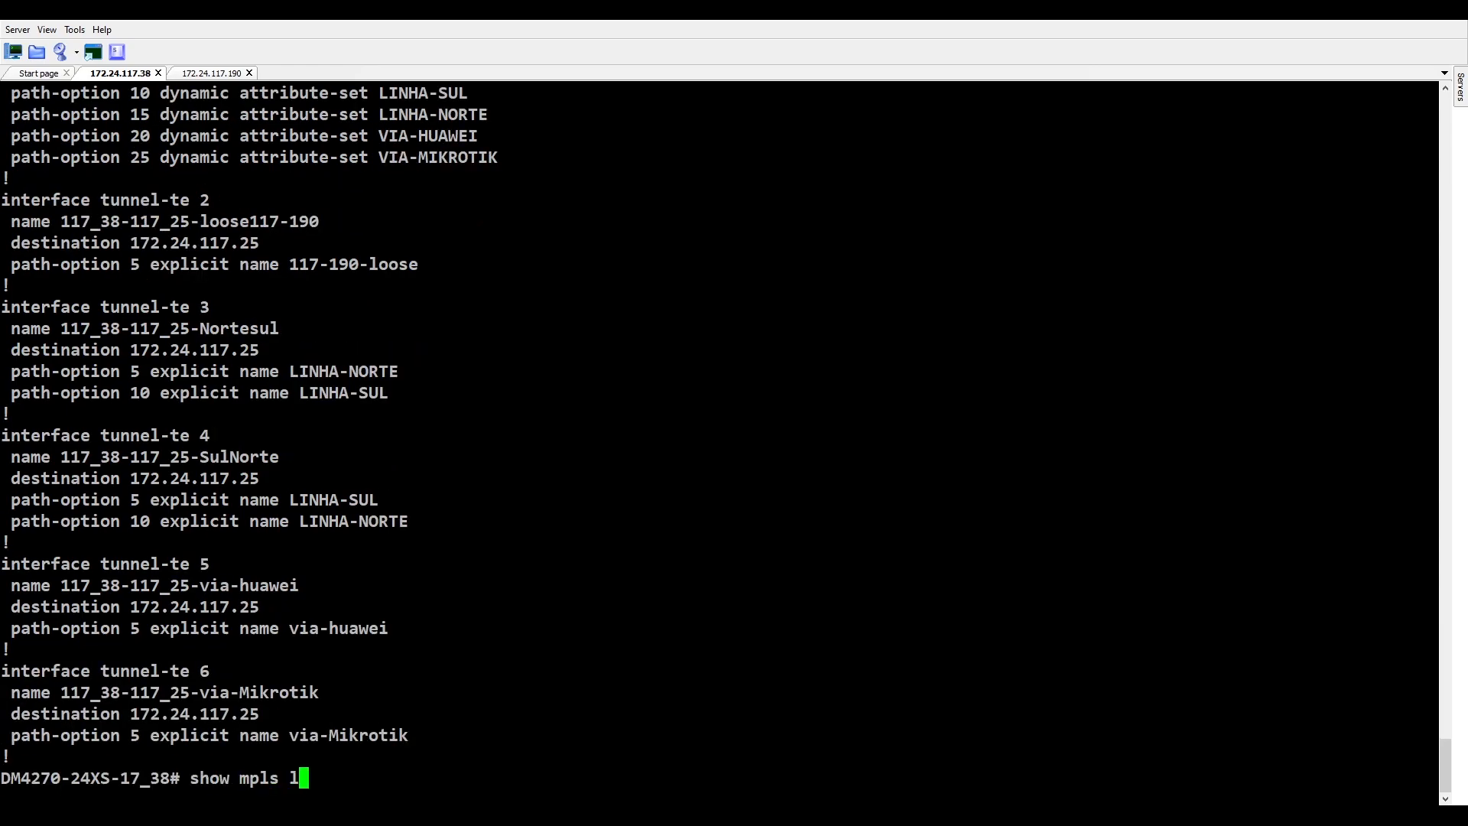
pyautogui.write('2vpn vpw')
pyautogui.press('Tab')
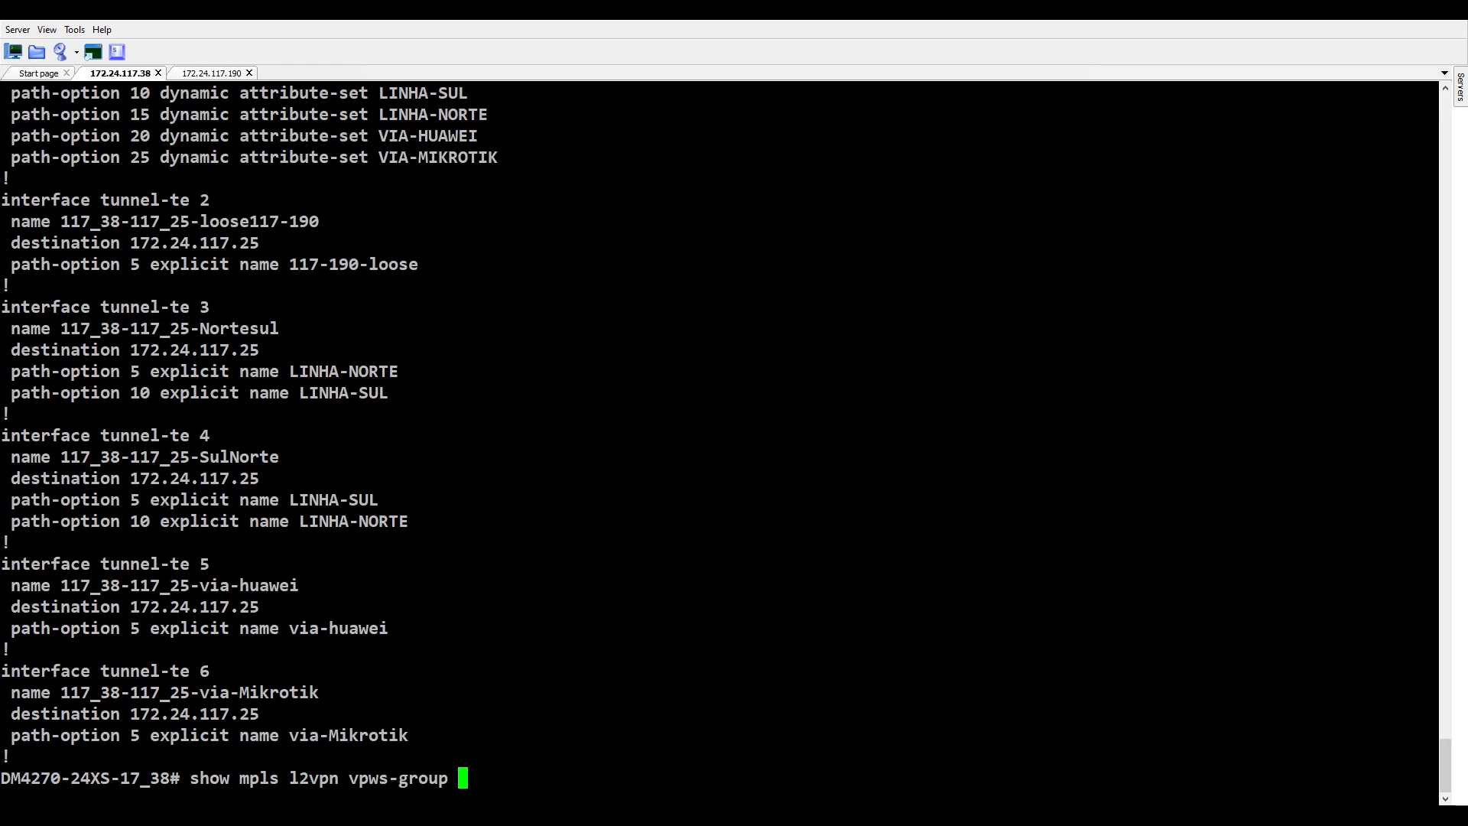
pyautogui.write('R')
pyautogui.press('Return')
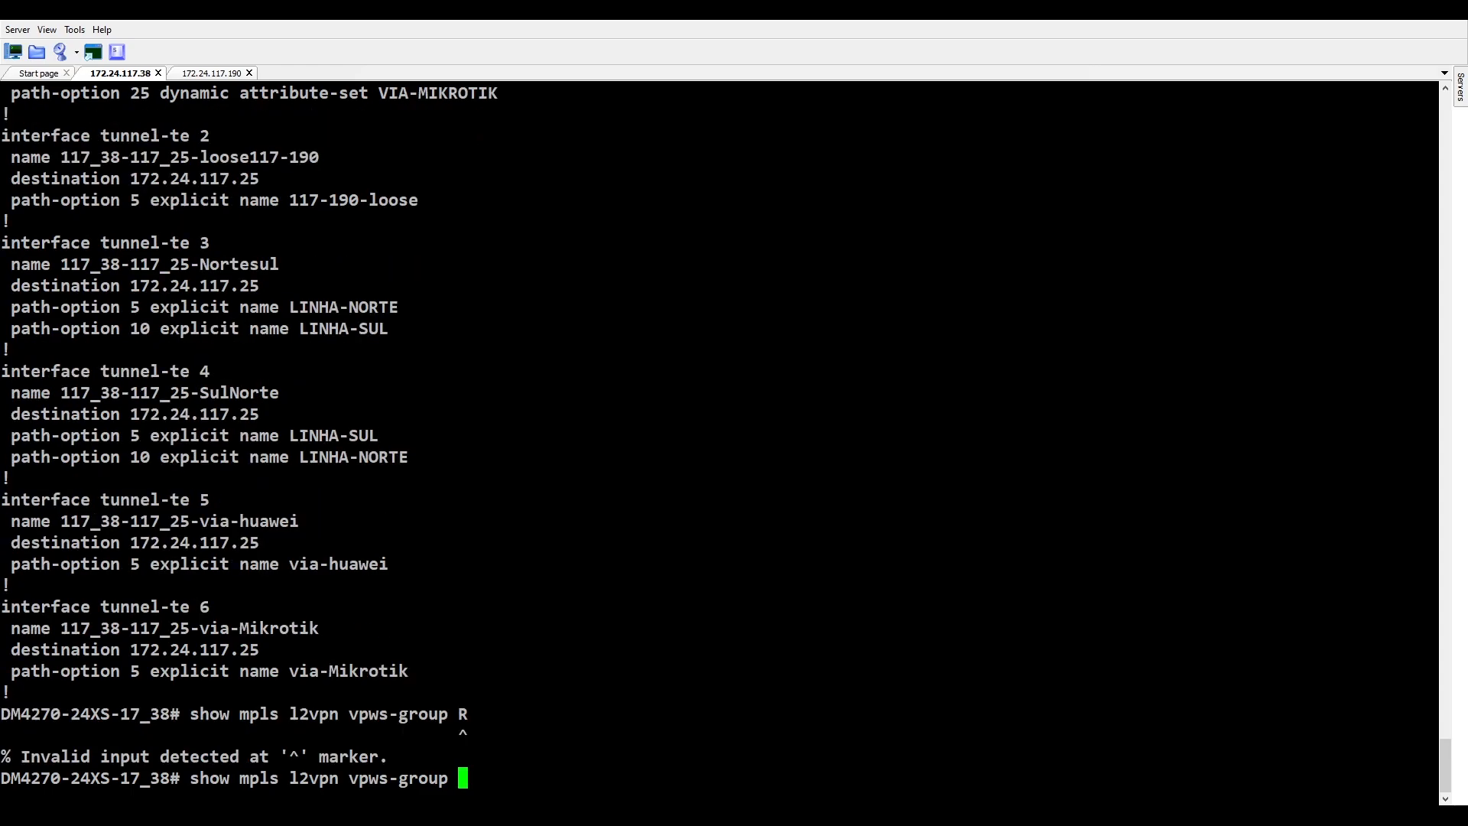
pyautogui.write('TUNEL-TE')
pyautogui.press('?')
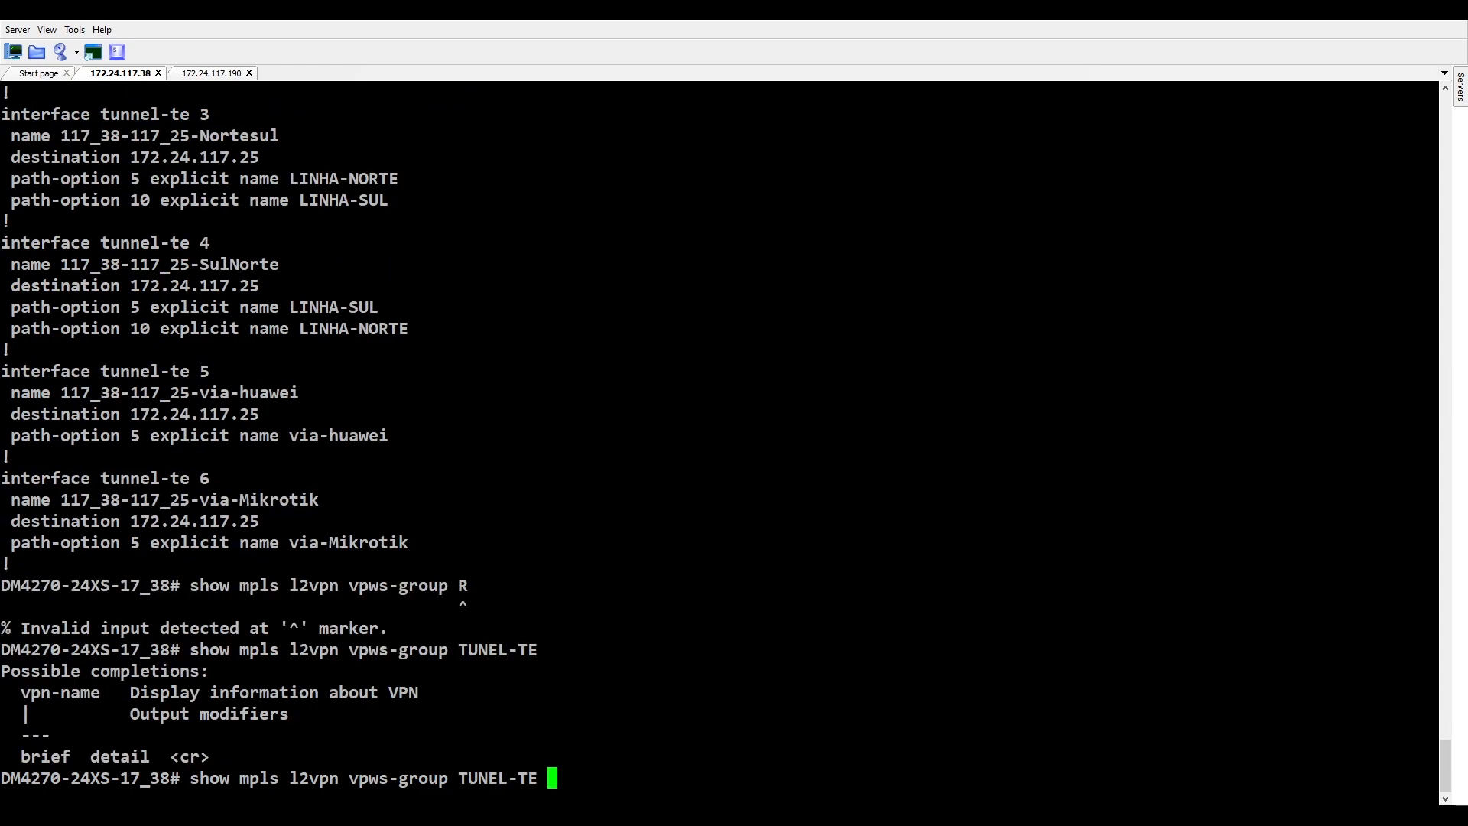
pyautogui.write('brief')
pyautogui.press('Return')
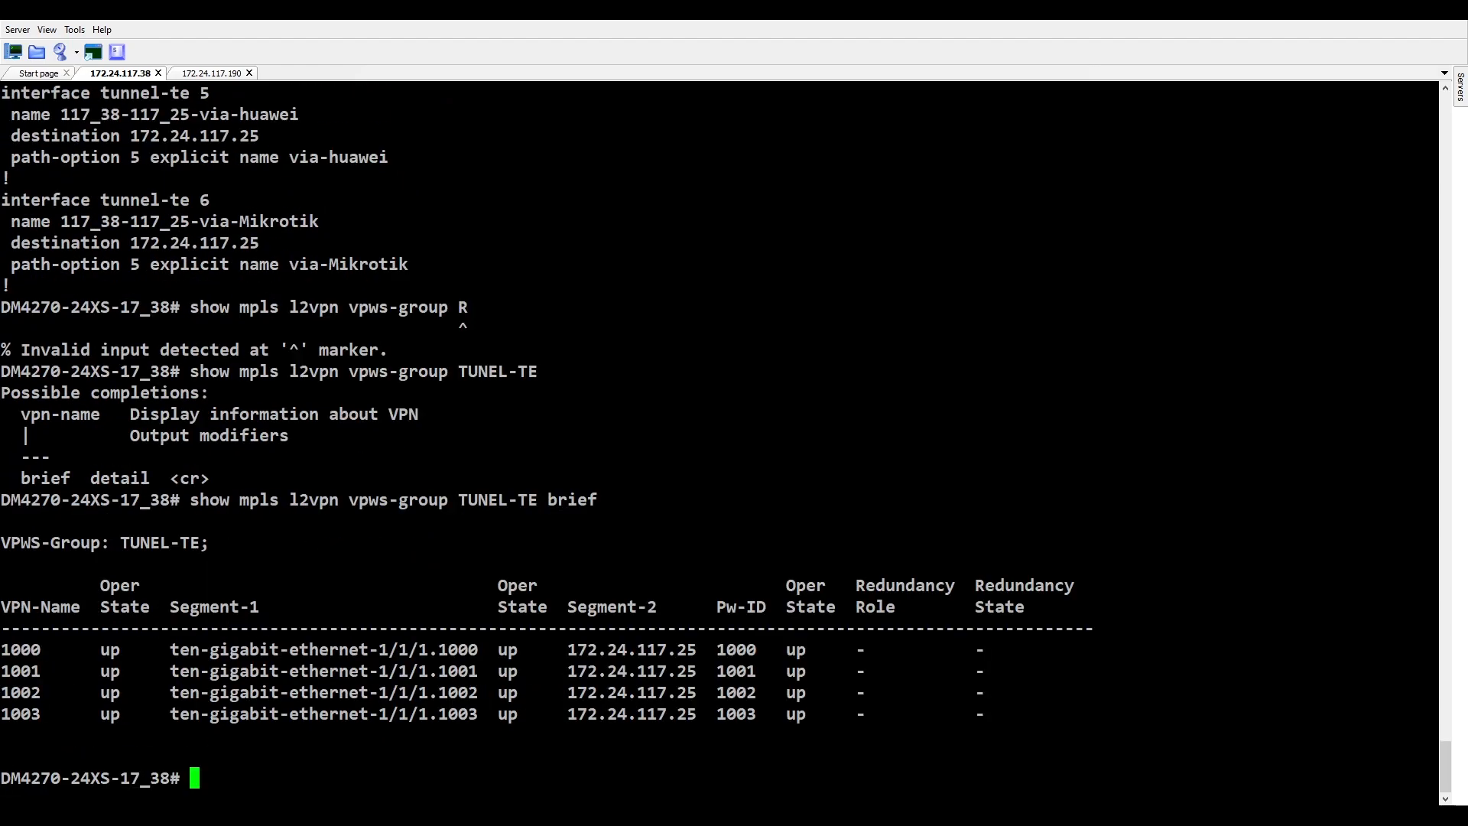
pyautogui.moveTo(2, 692); pyautogui.dragTo(1032, 692)
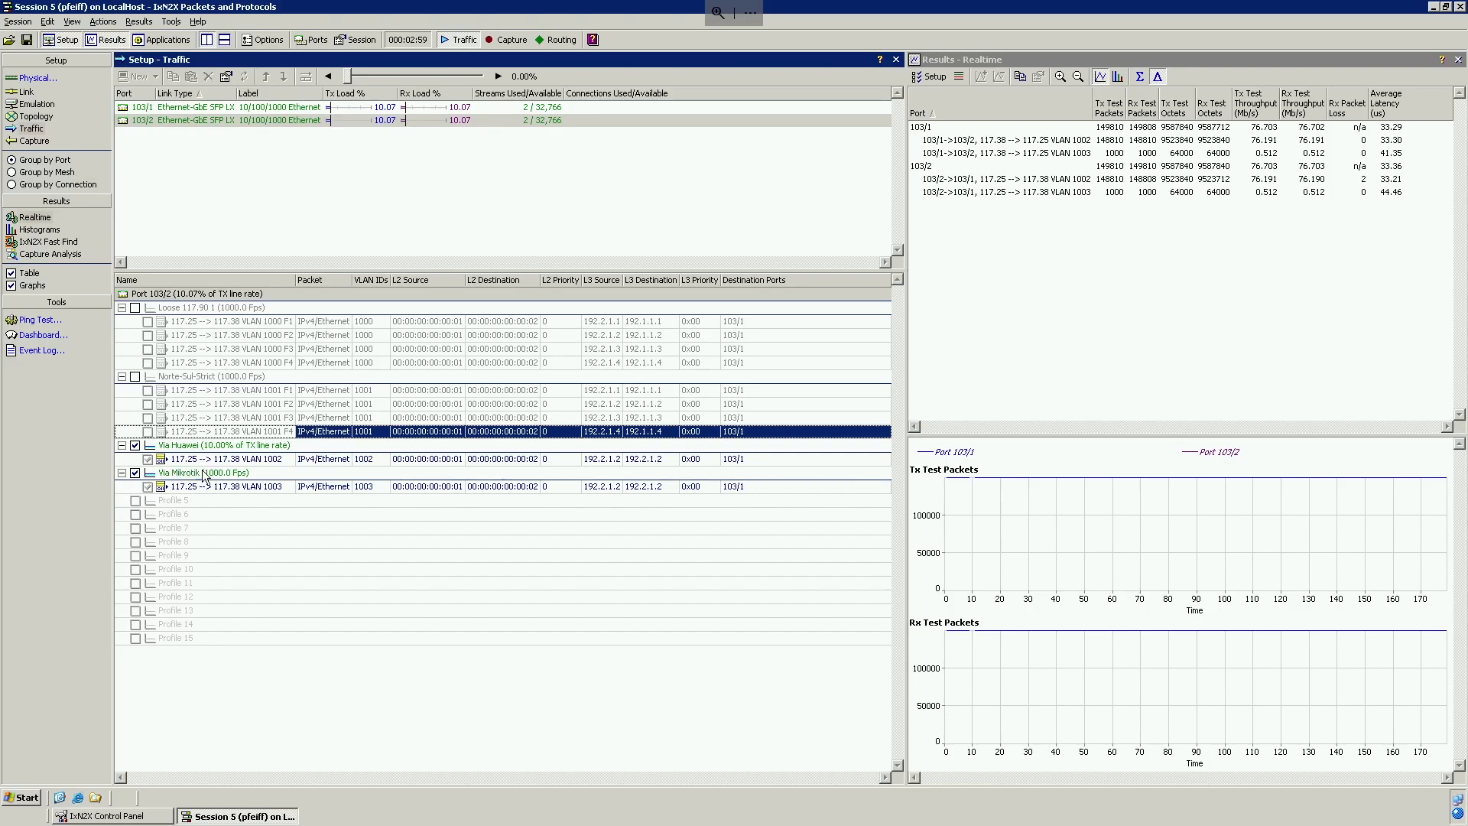
# In IxN2X, check the realtime results of the VLAN 1002 and VLAN 1003 streams in both directions and their traffic profiles.
pyautogui.click(213, 459)
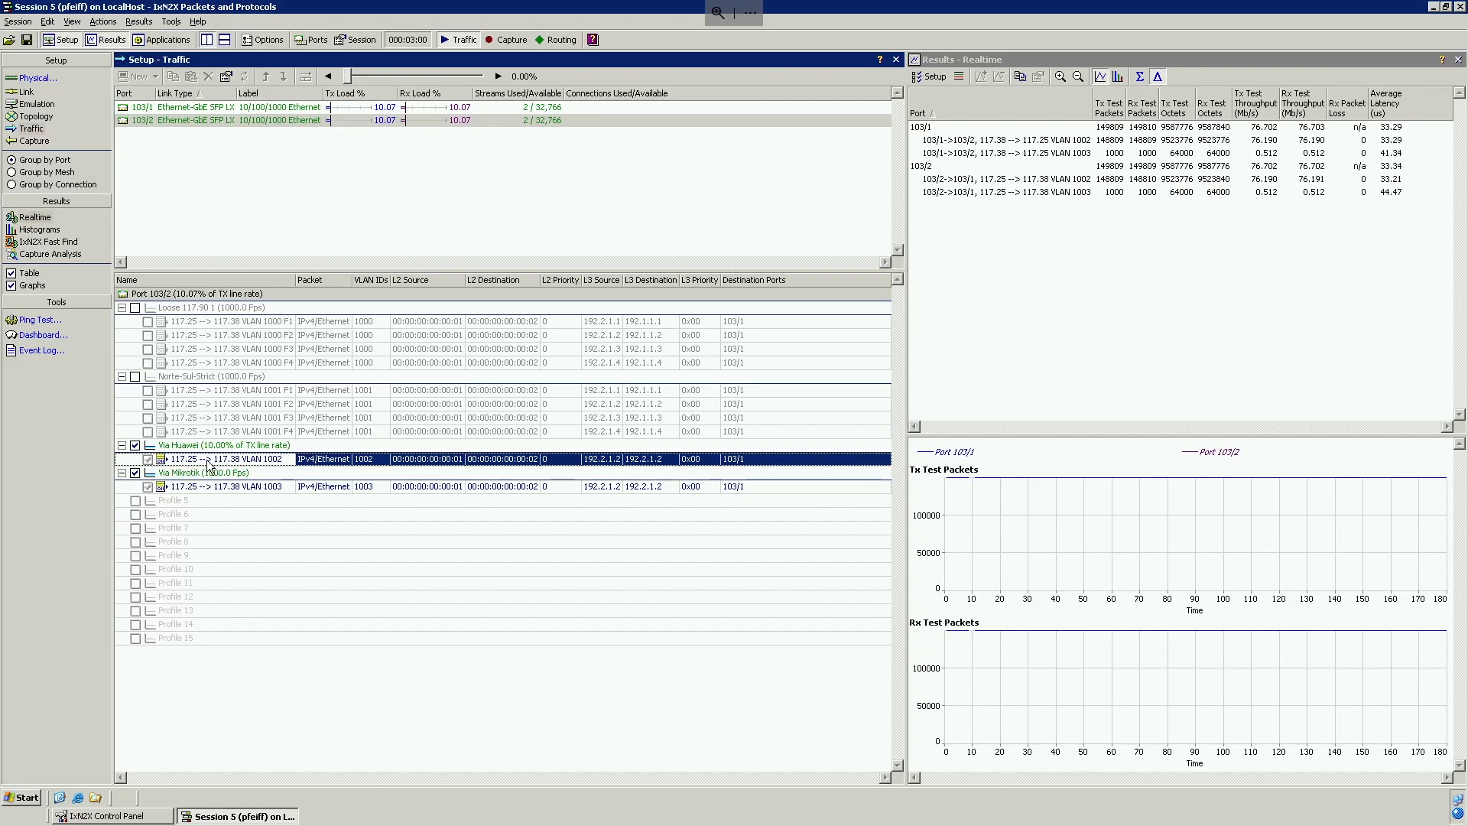
pyautogui.click(1044, 142)
pyautogui.keyDown('ctrl'); pyautogui.click(1068, 180); pyautogui.keyUp('ctrl')
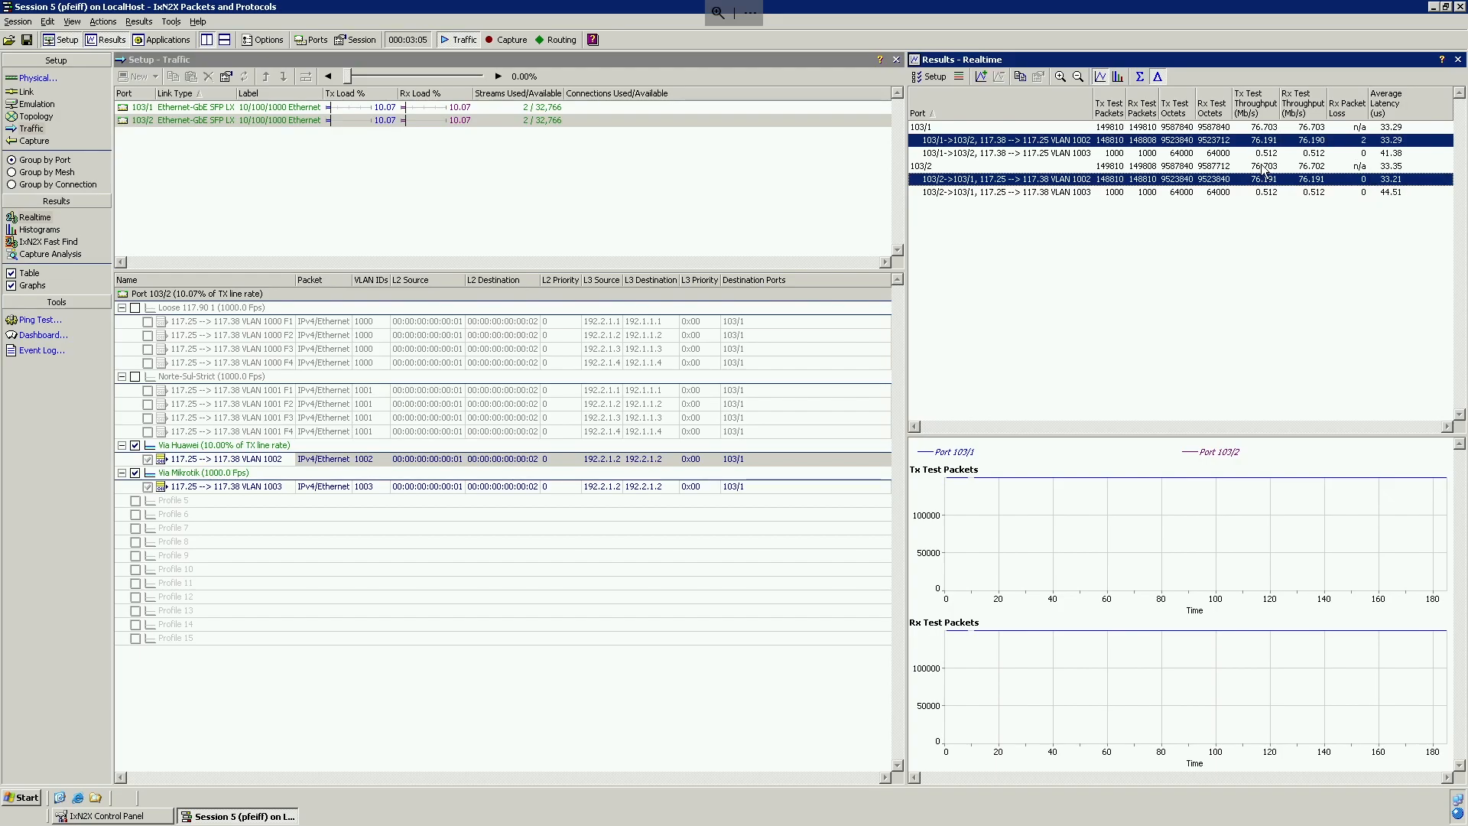
pyautogui.click(1067, 153)
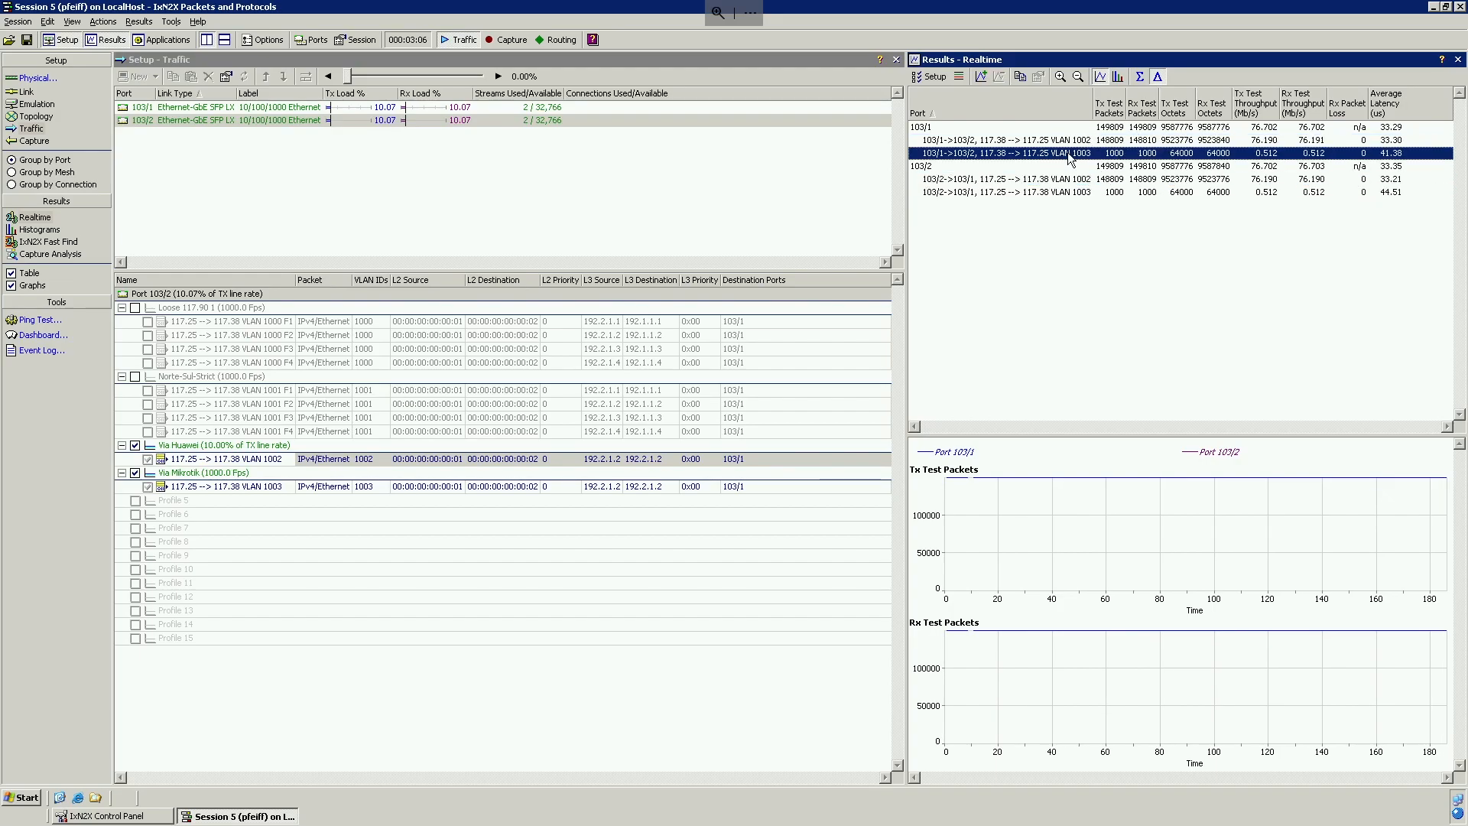
pyautogui.keyDown('ctrl'); pyautogui.click(1080, 191); pyautogui.keyUp('ctrl')
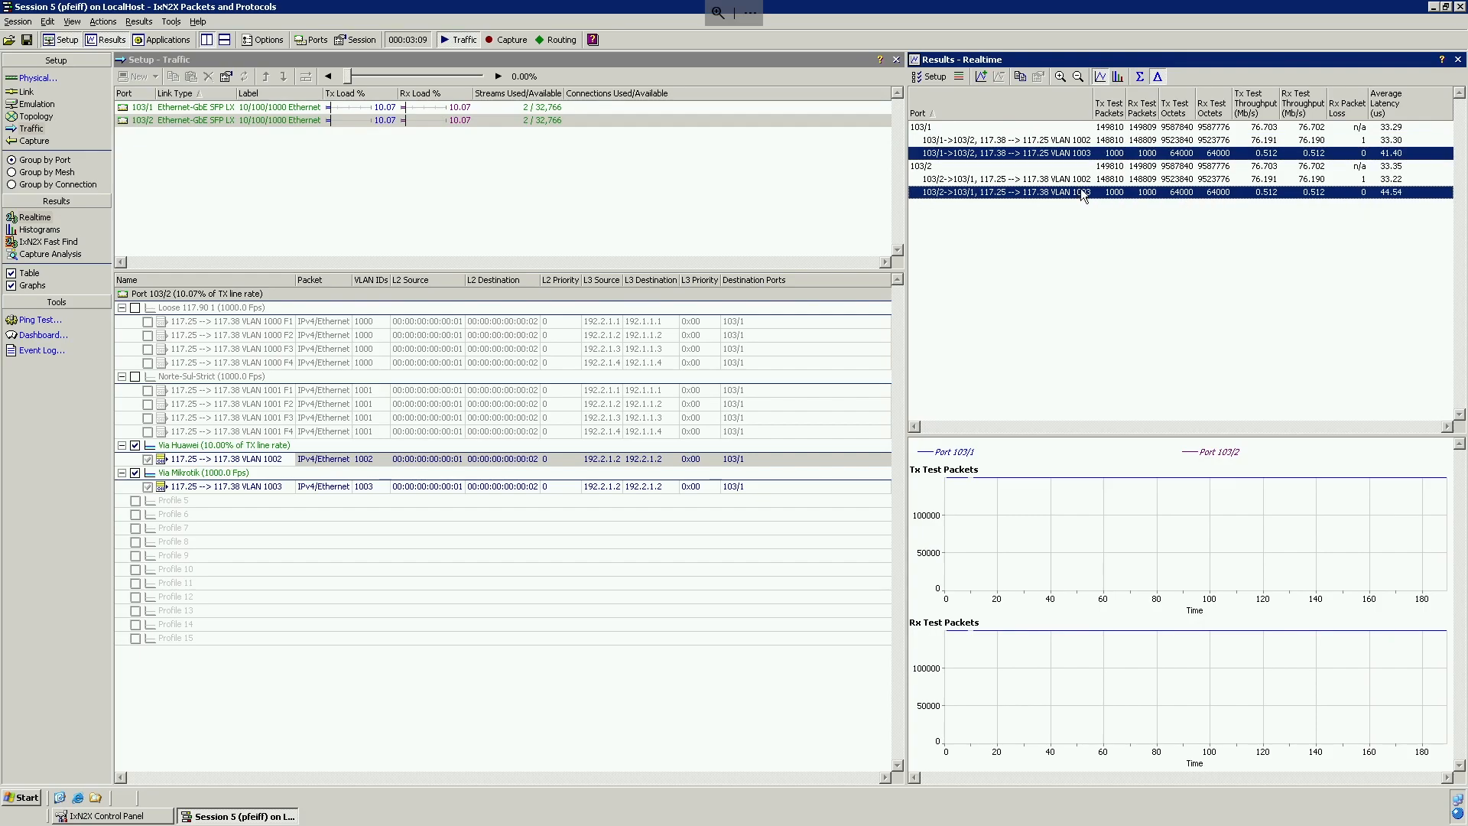
pyautogui.click(306, 487)
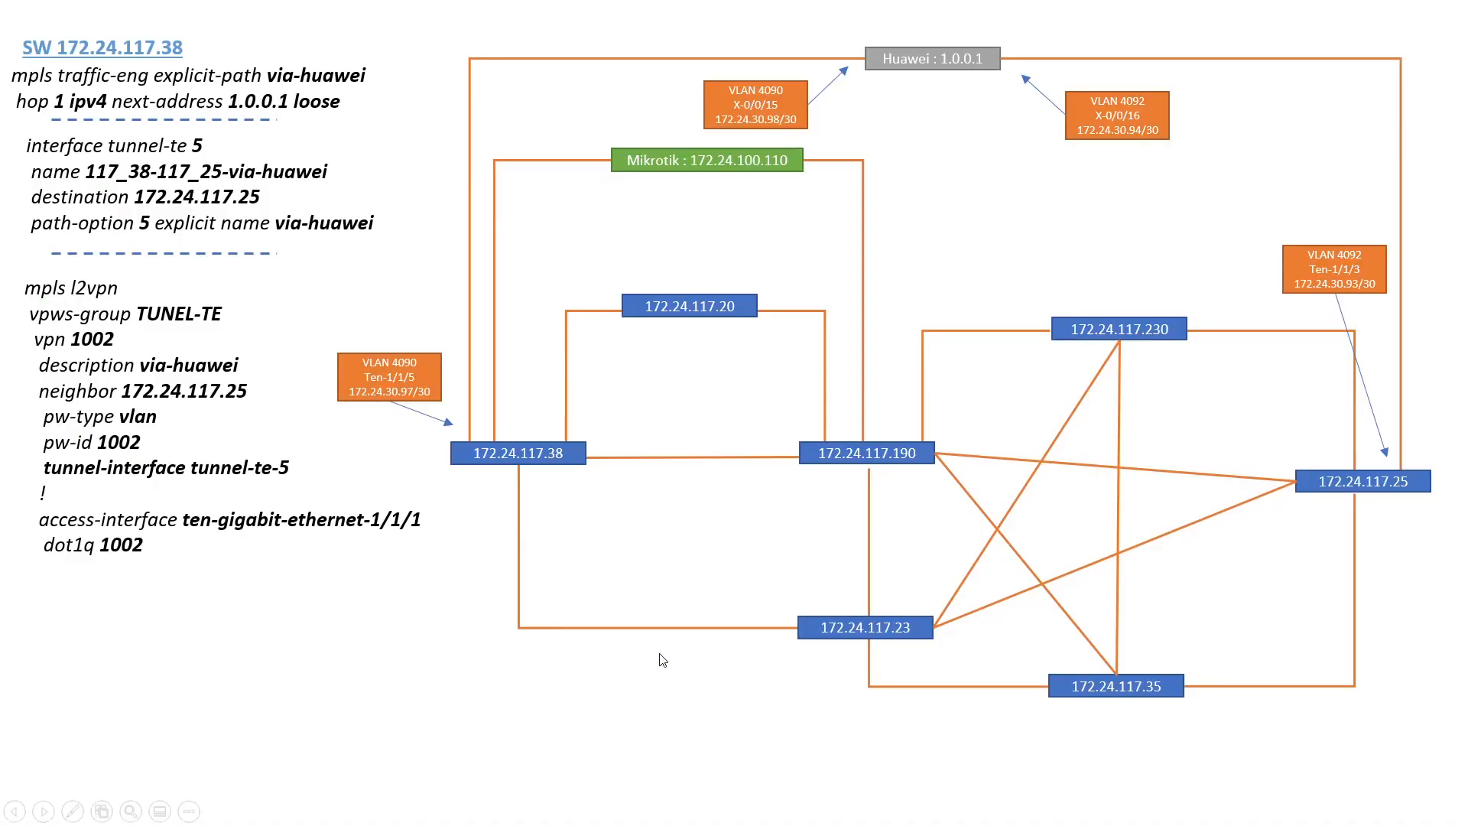
pyautogui.click(659, 661)
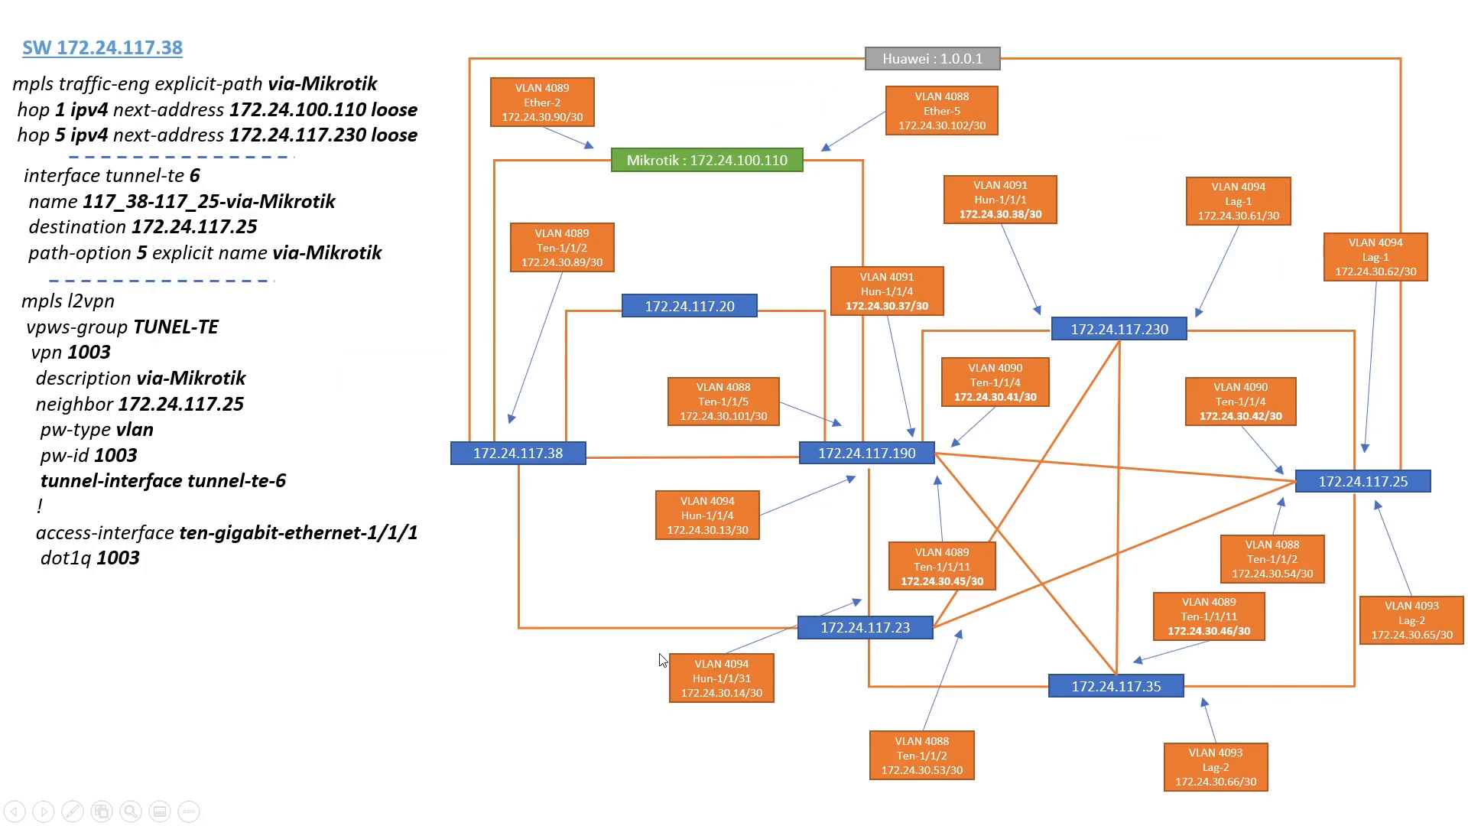